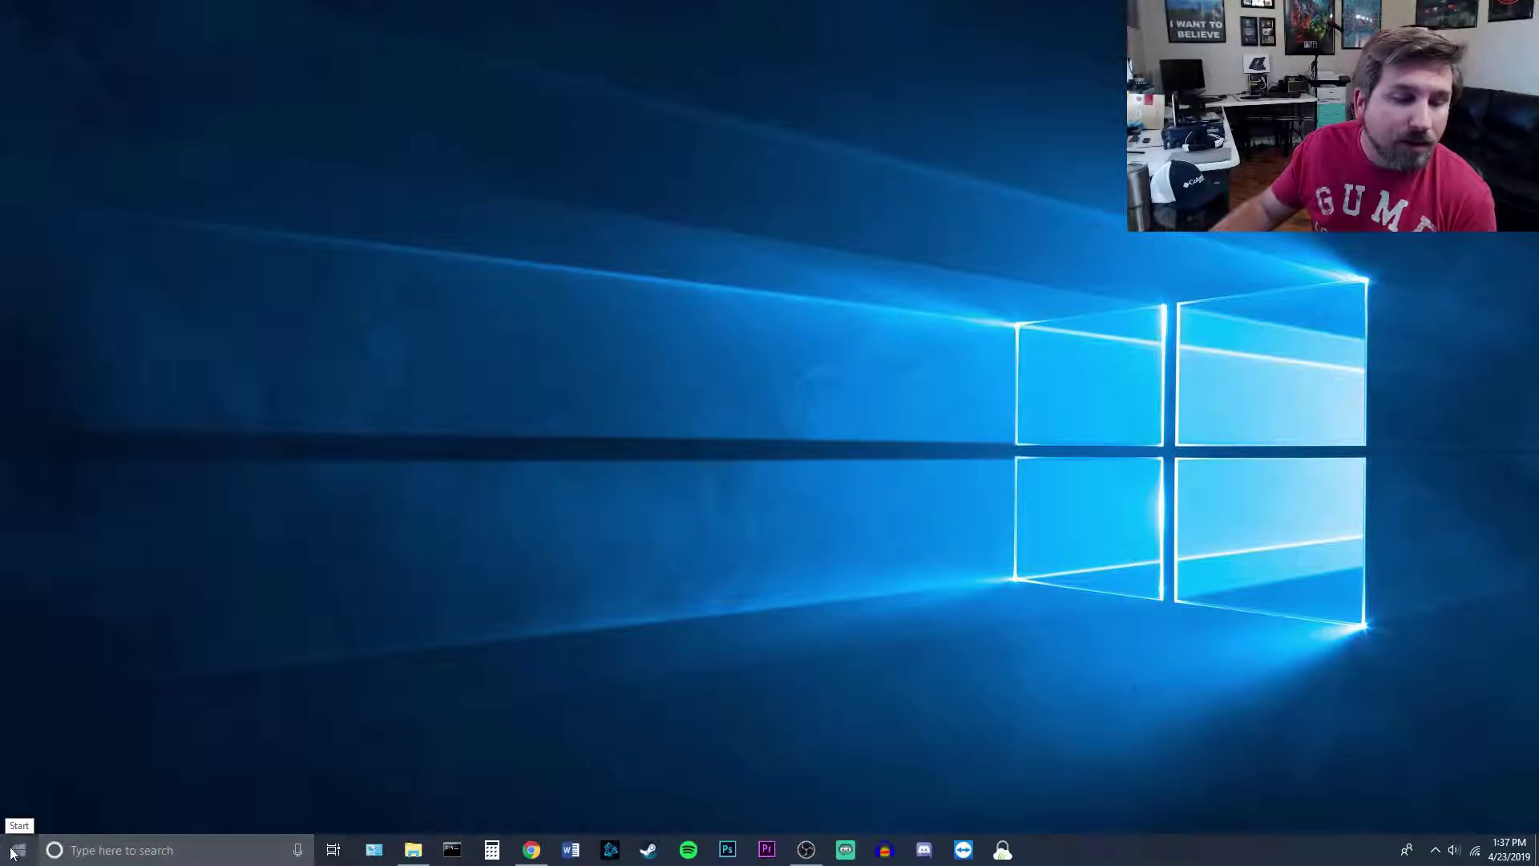
# Step: Open the Start menu and look through the alphabetical app list and the pinned tiles
pyautogui.click(20, 852)
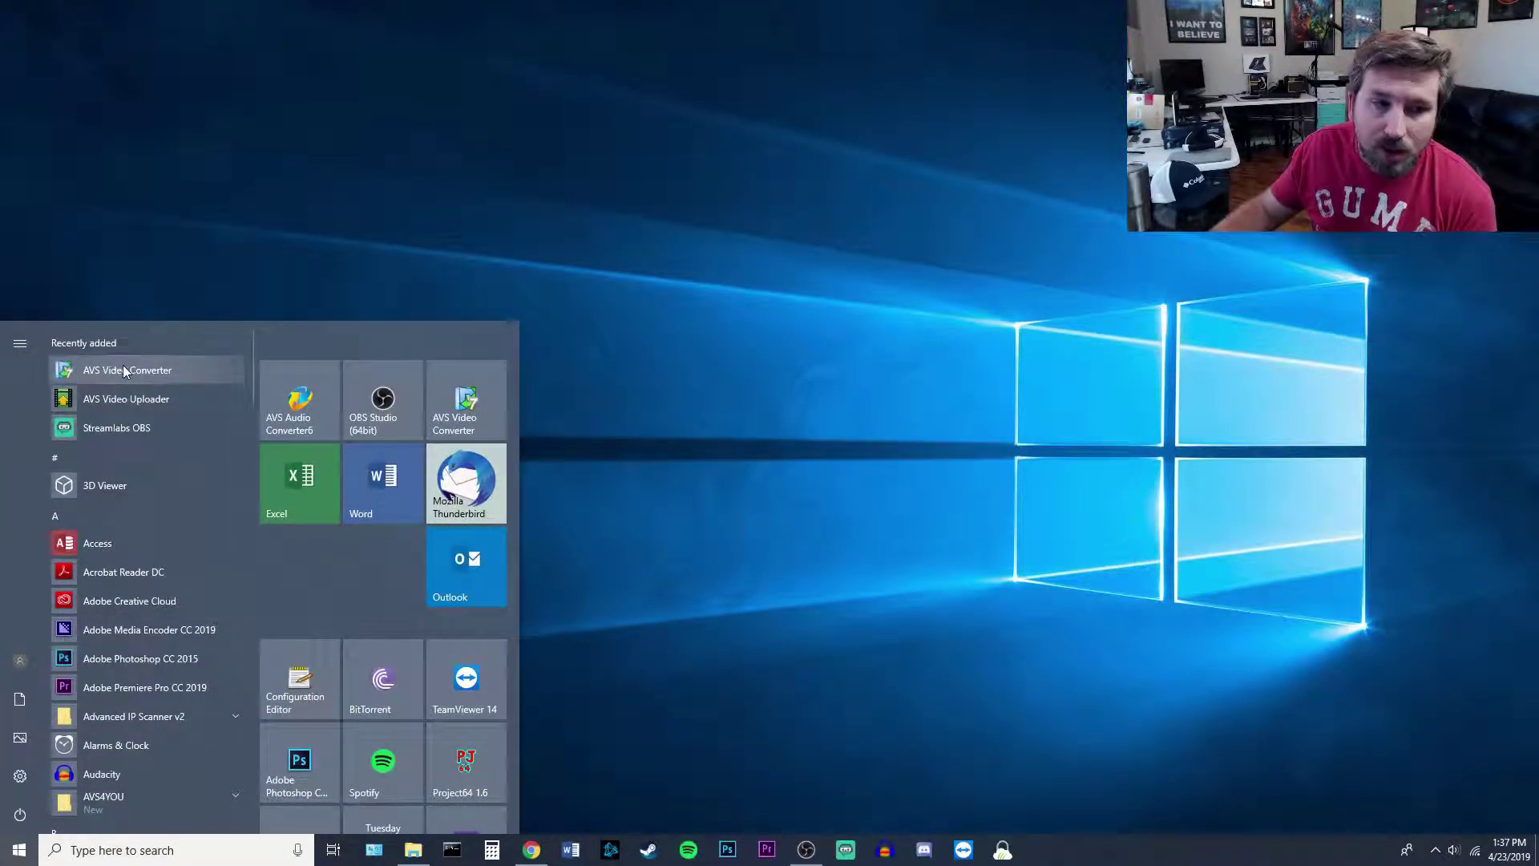
pyautogui.scroll(-3, 103, 440)
pyautogui.scroll(3, 148, 486)
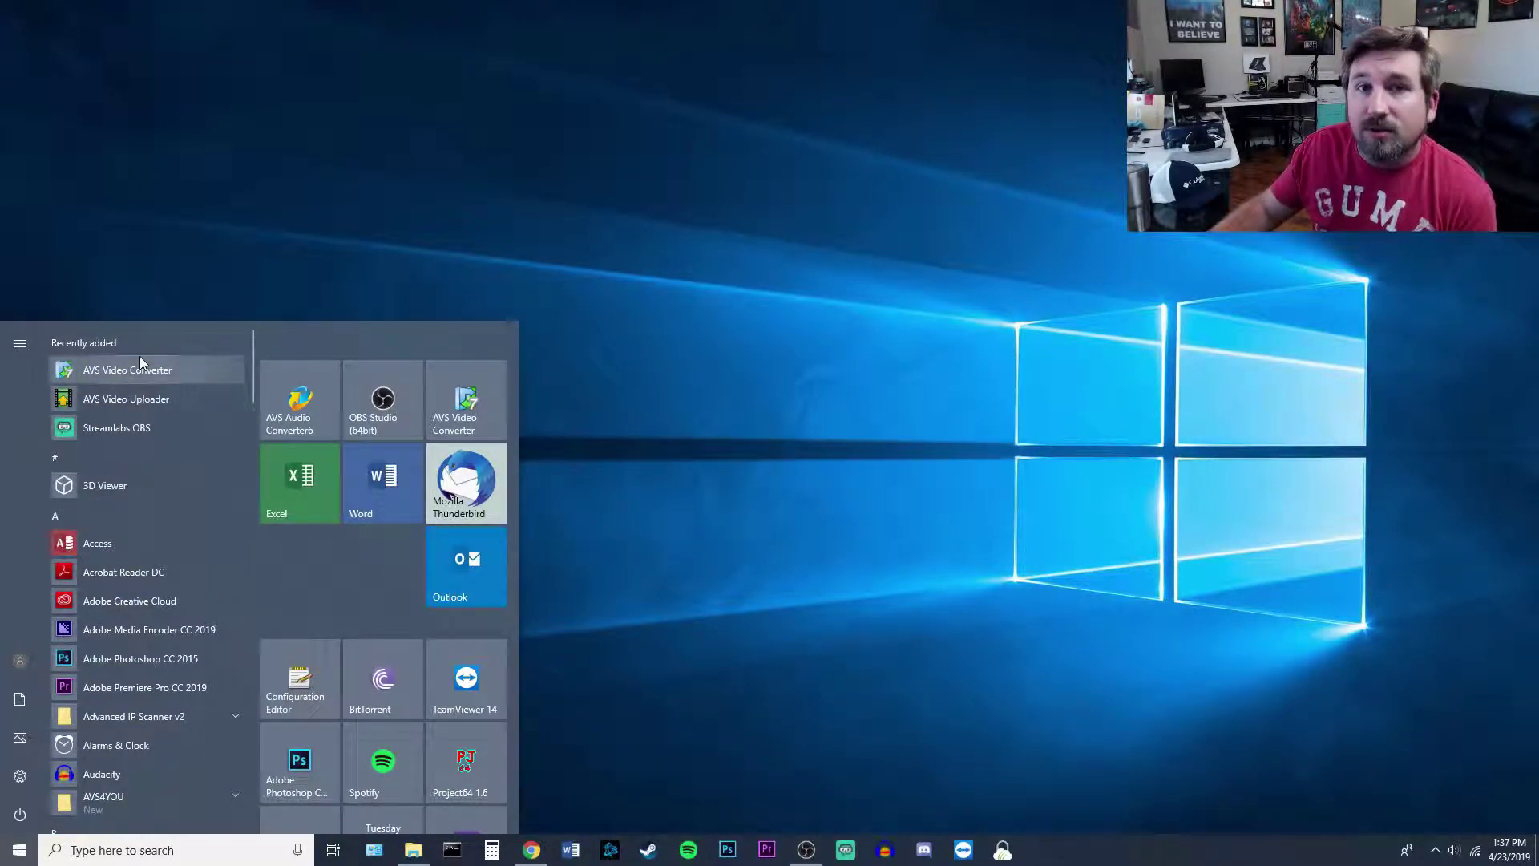
pyautogui.scroll(-2, 120, 425)
pyautogui.scroll(-10, 119, 436)
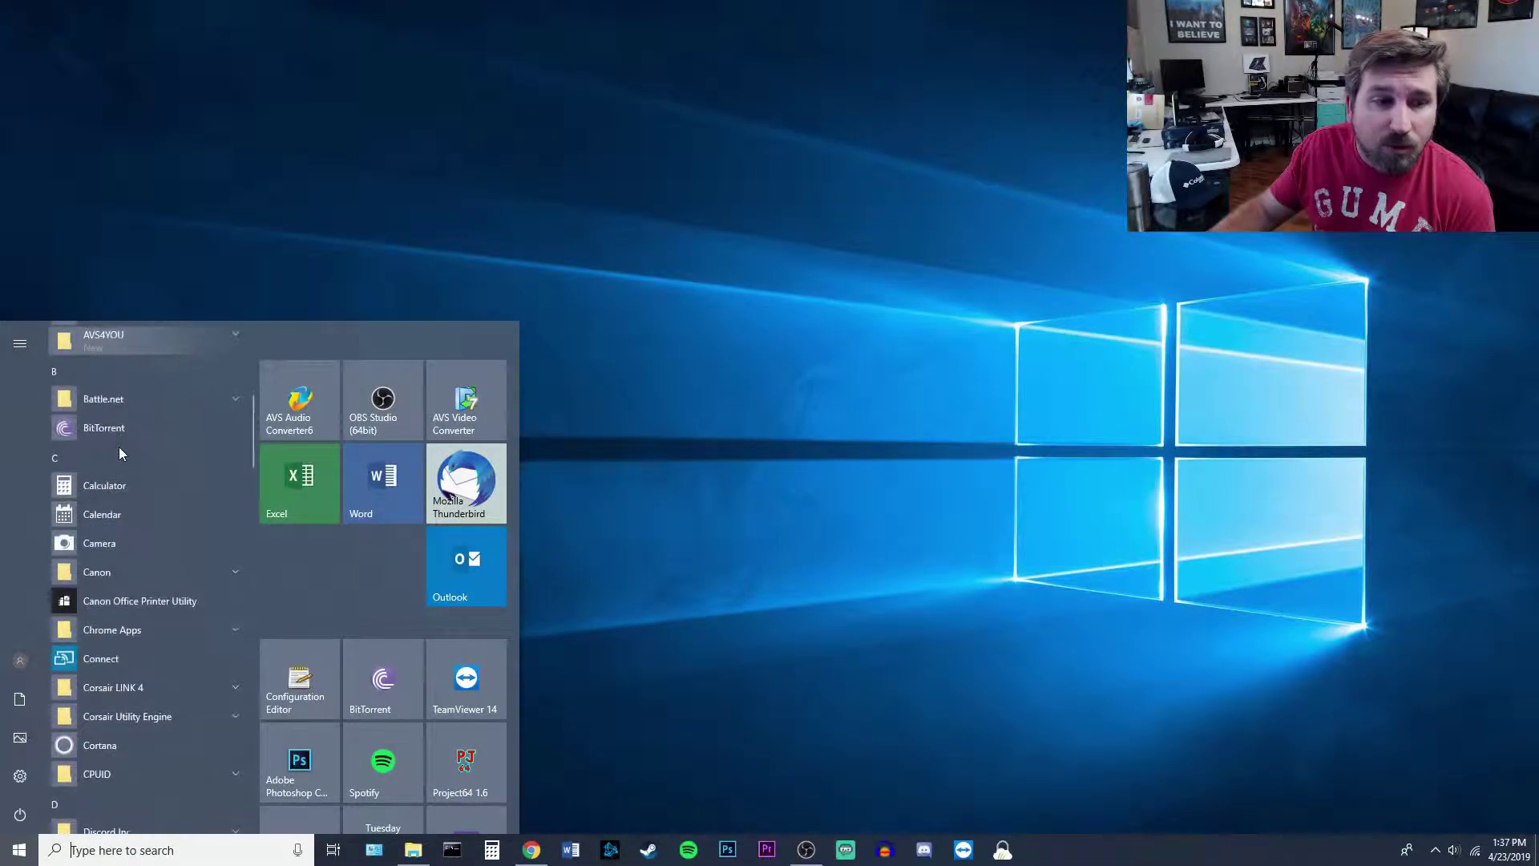
pyautogui.scroll(-4, 141, 638)
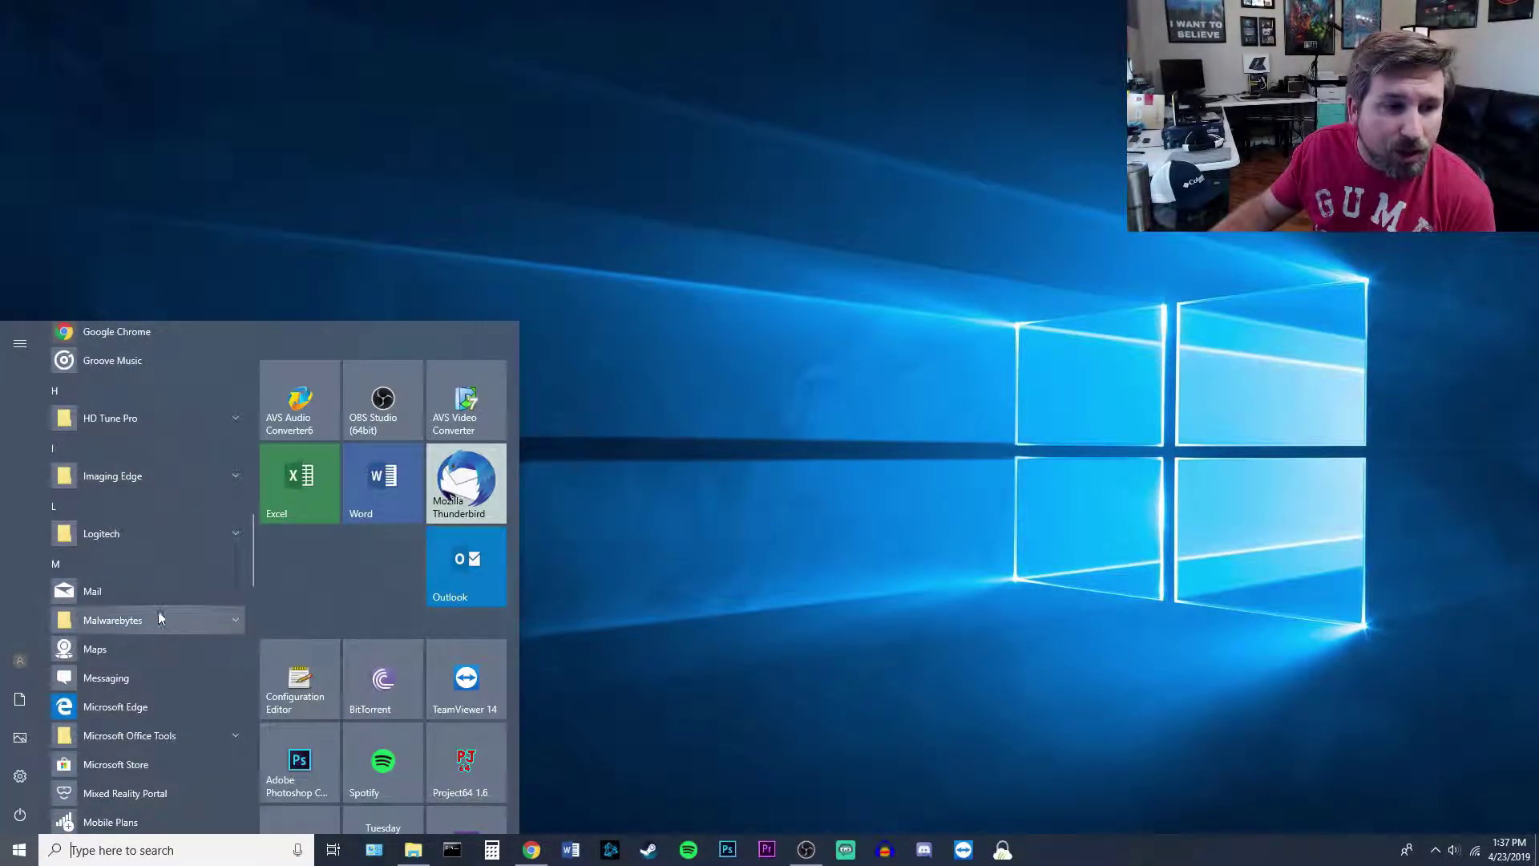
pyautogui.scroll(7, 141, 638)
pyautogui.scroll(4, 141, 633)
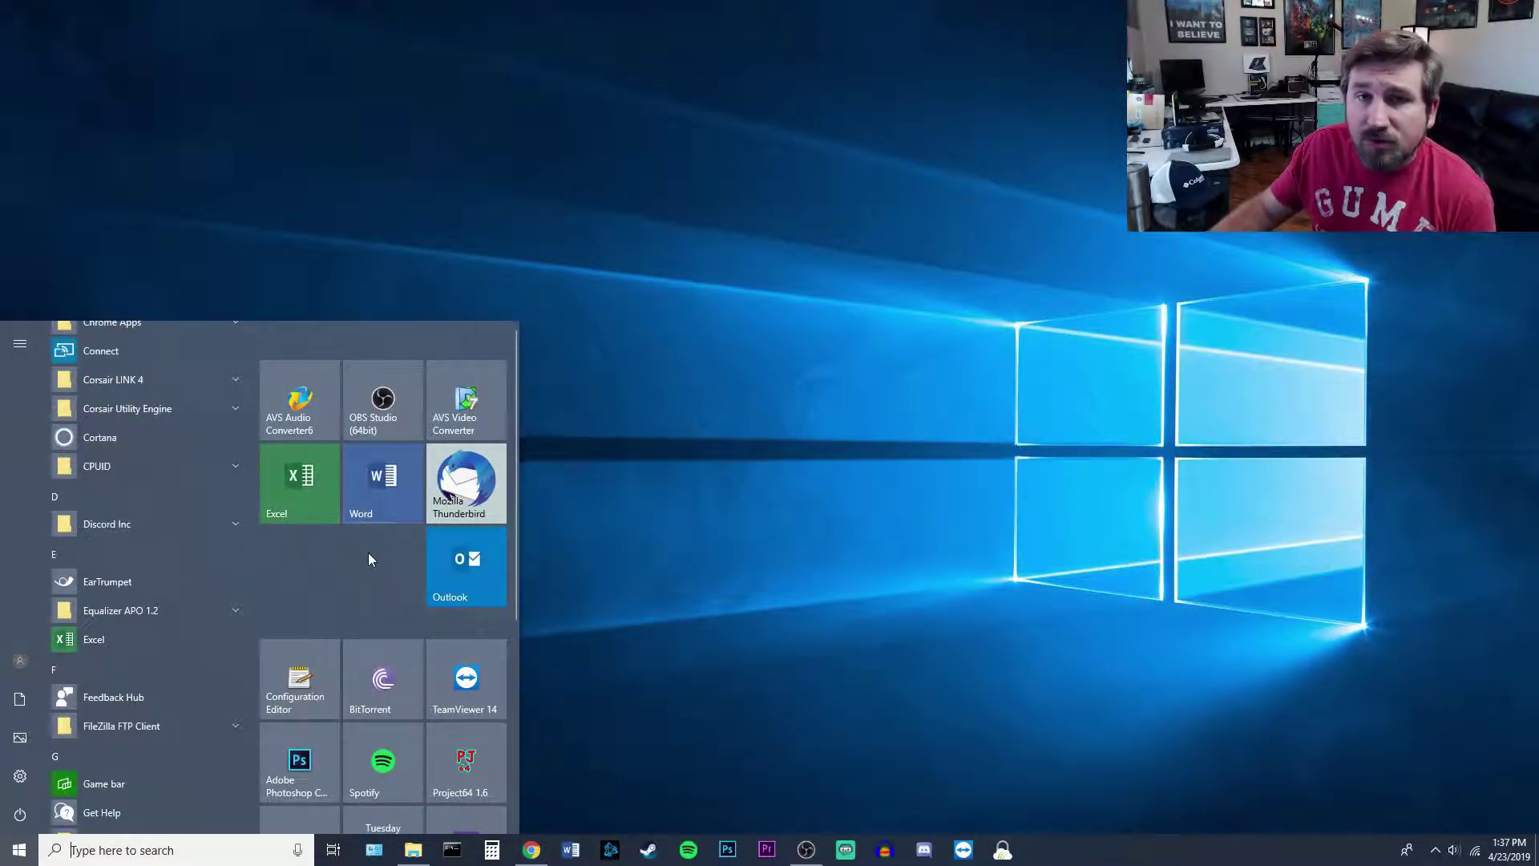
pyautogui.scroll(-1, 367, 559)
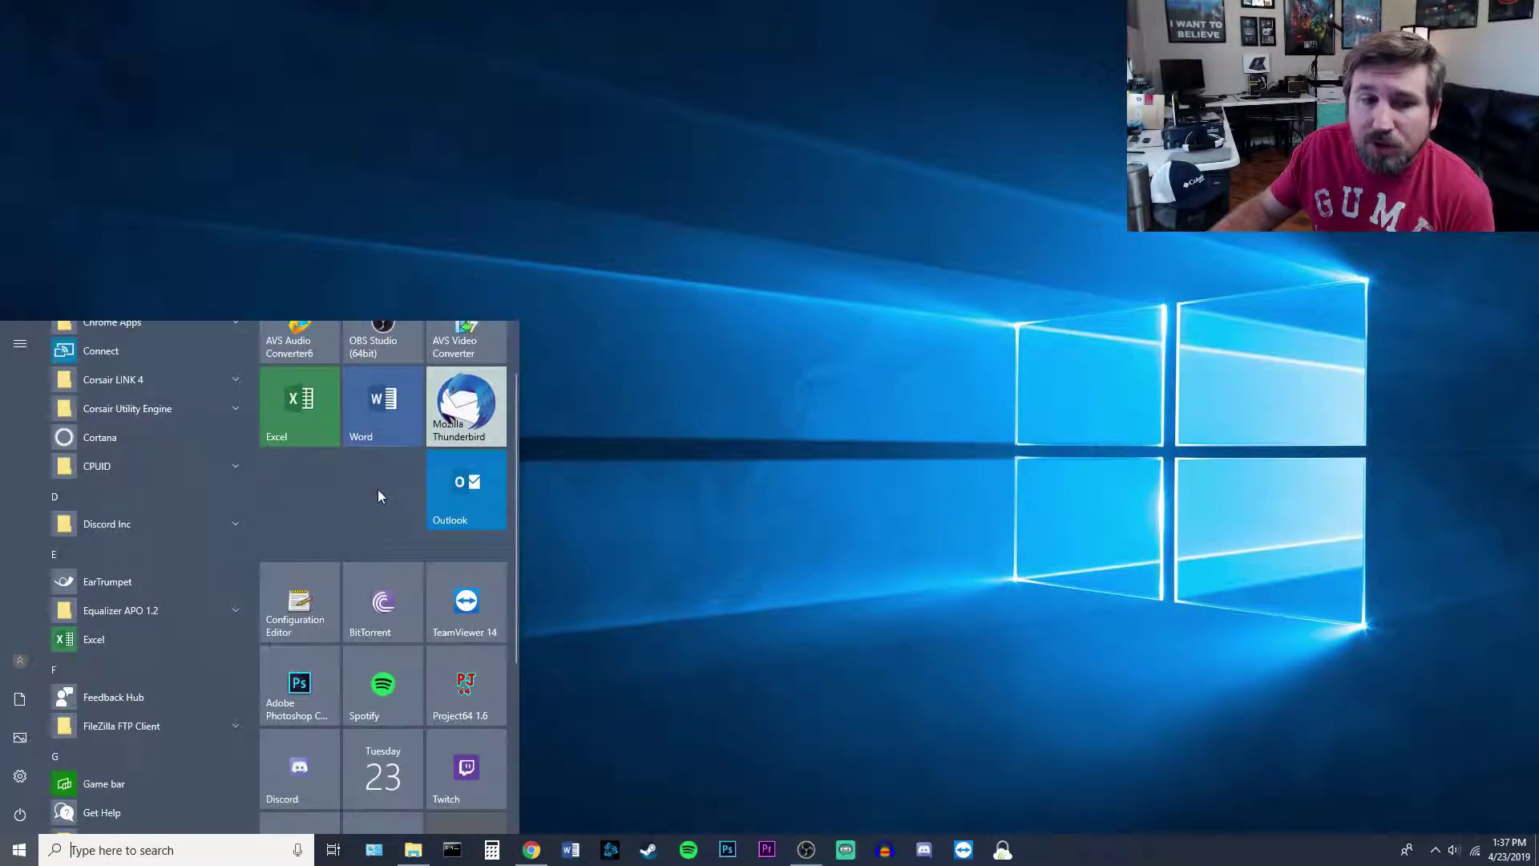
pyautogui.scroll(-4, 373, 496)
pyautogui.scroll(5, 357, 513)
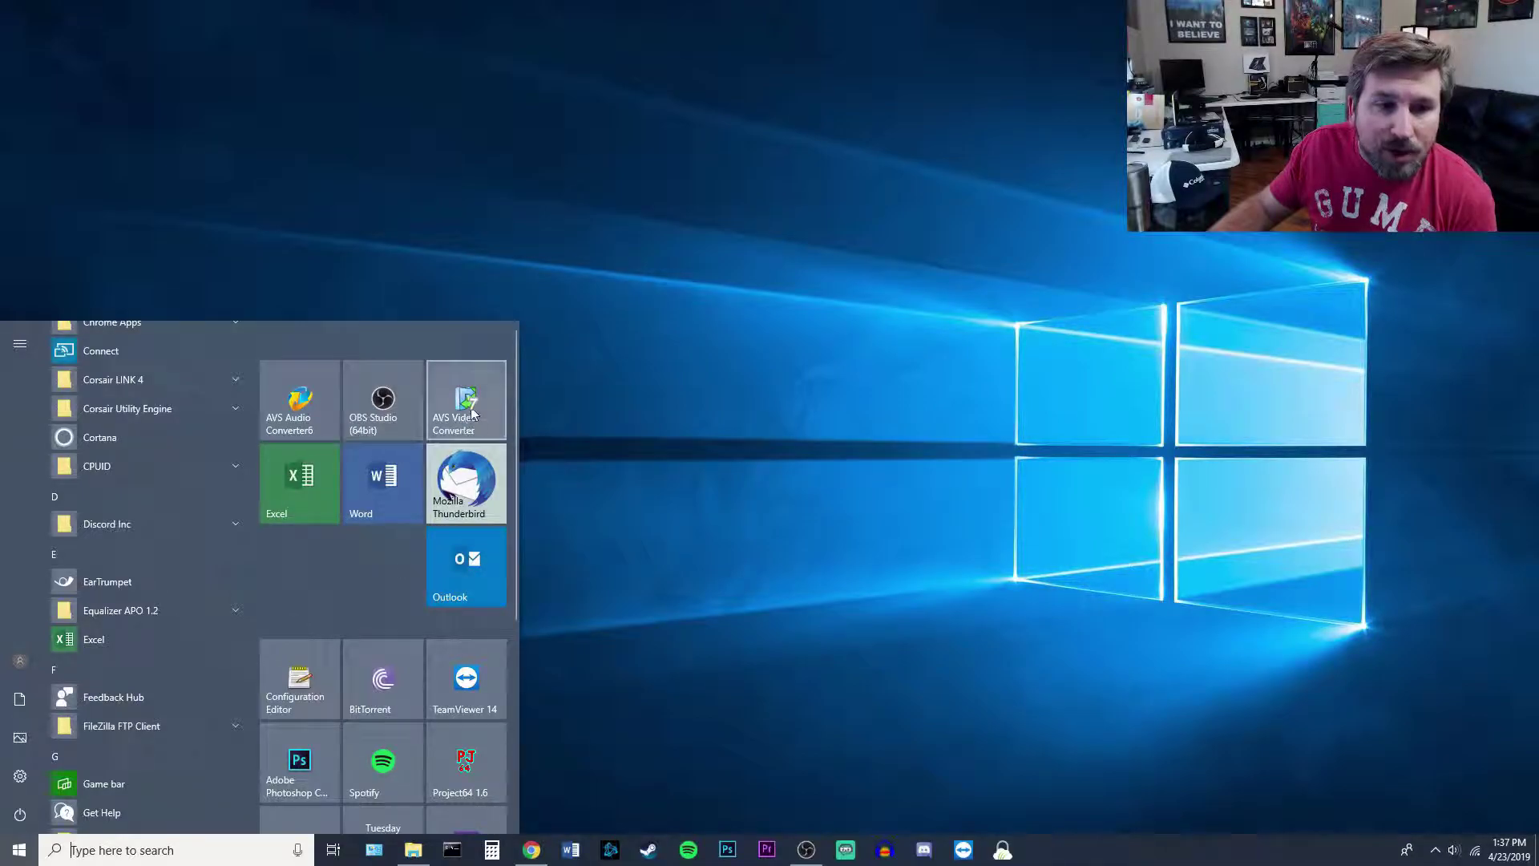
# Step: Check the options available for the AVS Video Converter tile and look over the remaining pinned tile groups
pyautogui.moveTo(471, 414)
pyautogui.mouseDown()
pyautogui.moveTo(325, 431)
pyautogui.moveTo(421, 487)
pyautogui.moveTo(459, 398)
pyautogui.mouseUp()
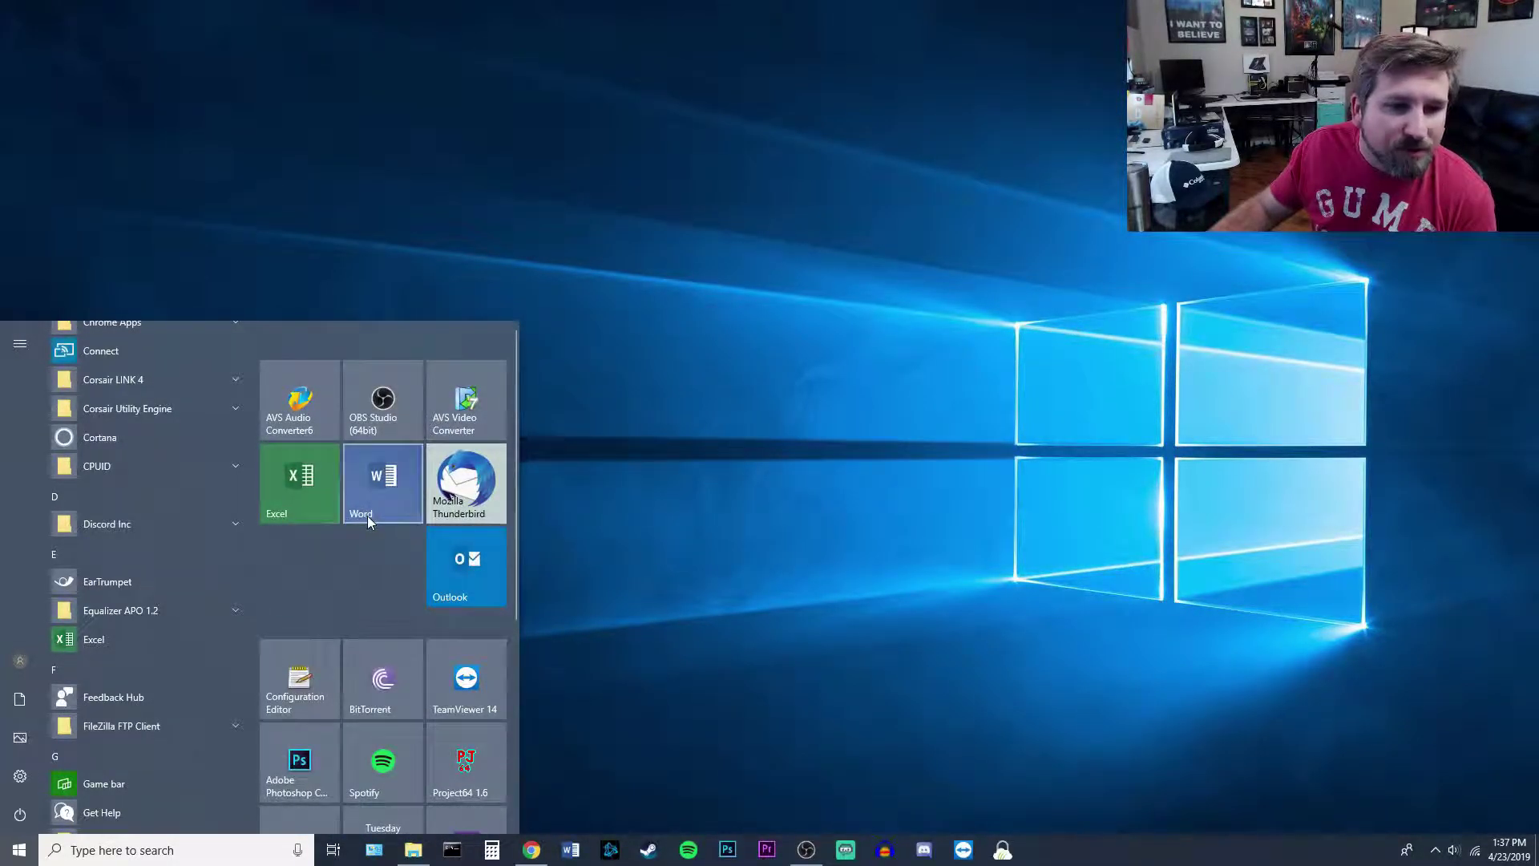
pyautogui.rightClick(449, 388)
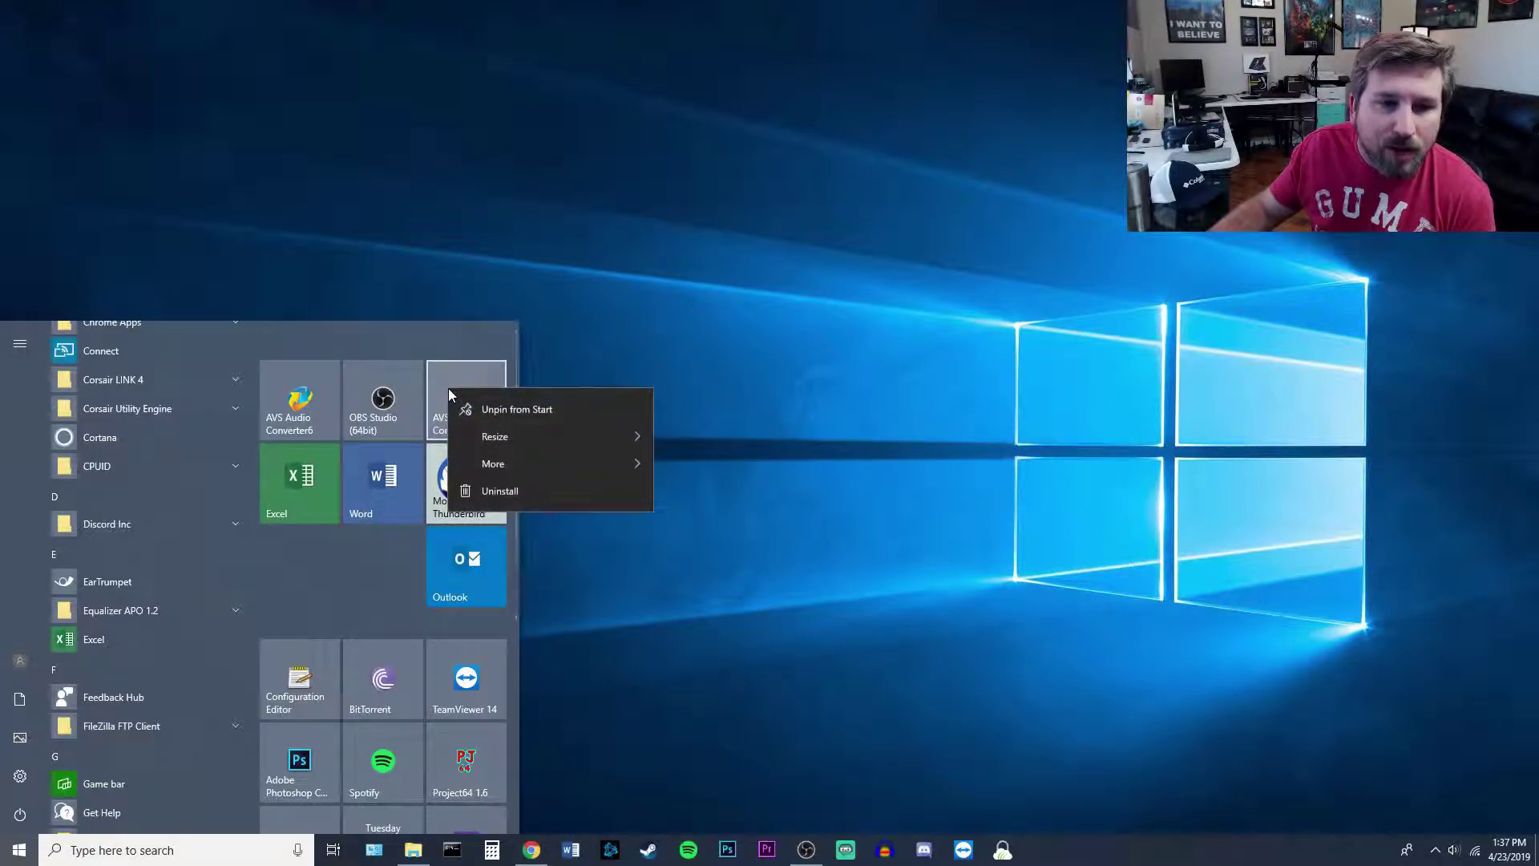
pyautogui.click(344, 547)
pyautogui.scroll(-3, 387, 473)
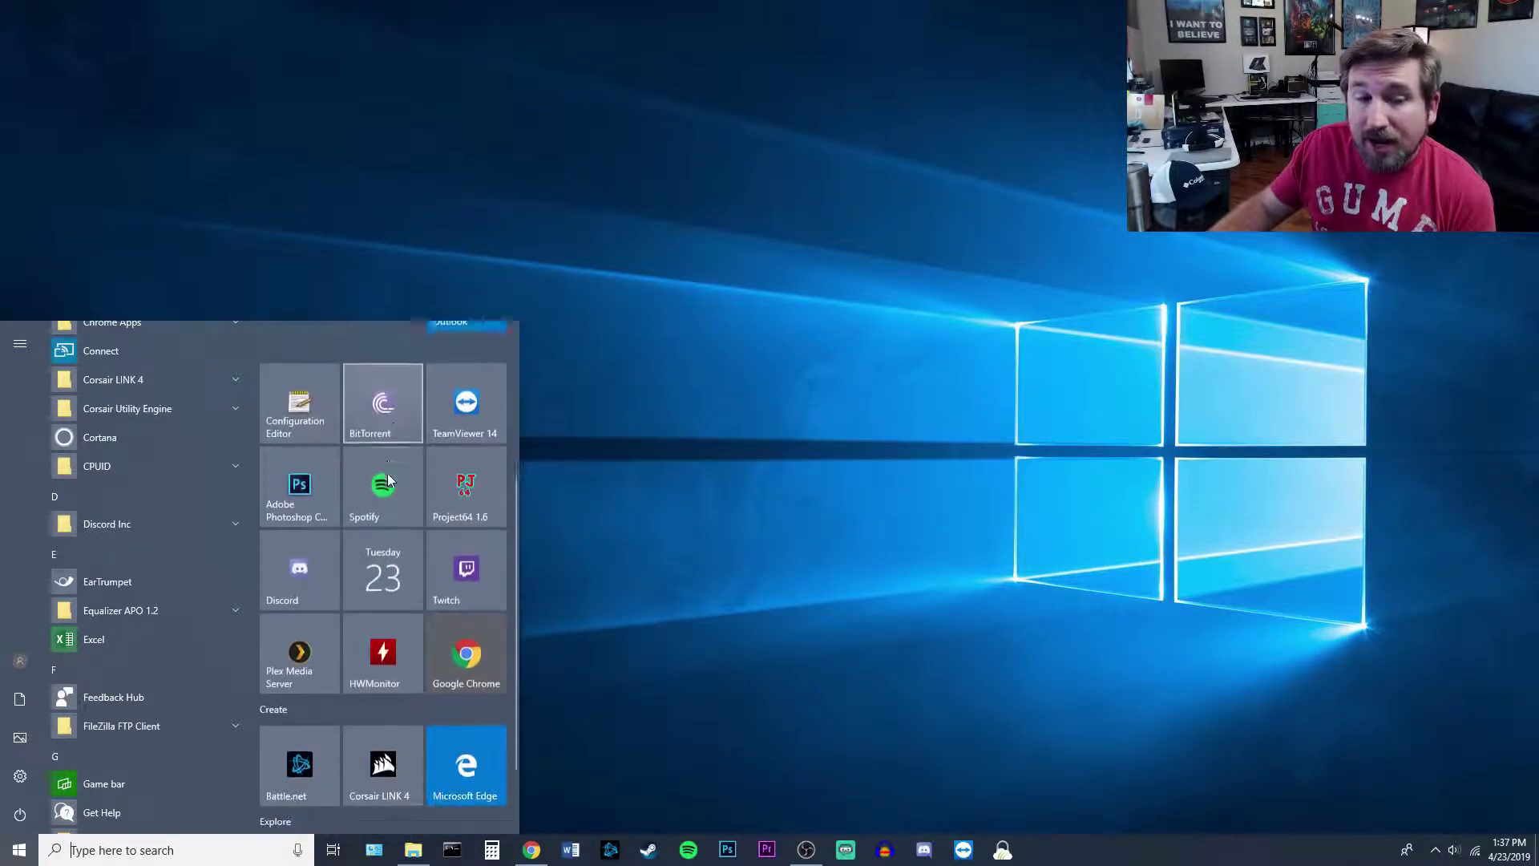
pyautogui.scroll(-1, 388, 479)
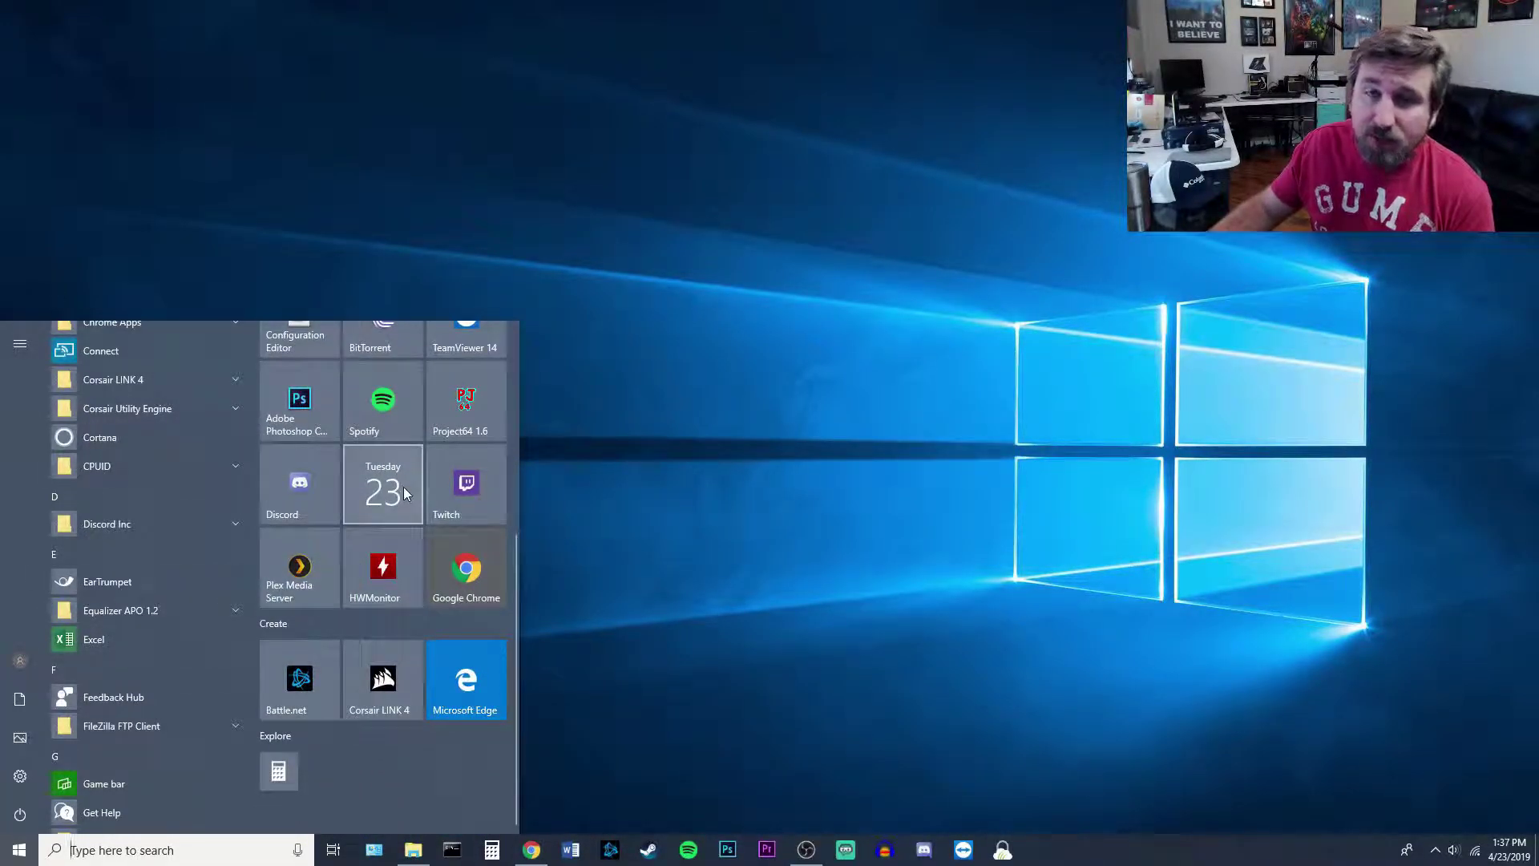
pyautogui.scroll(4, 425, 561)
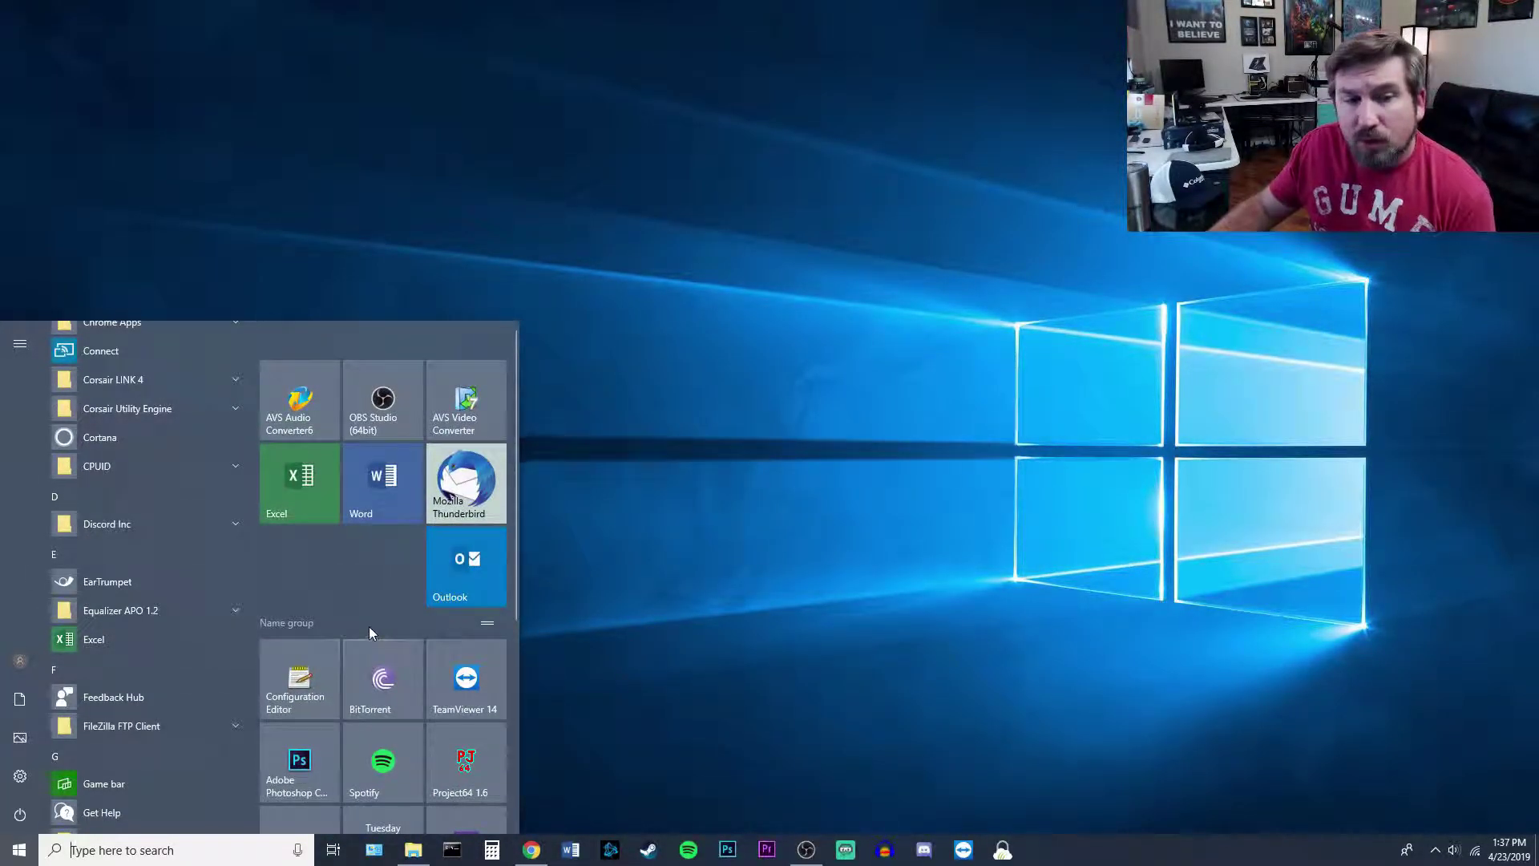
# Step: Move the Outlook tile slightly lower, apart from the tiles above it, and close the Start menu
pyautogui.moveTo(451, 582)
pyautogui.mouseDown()
pyautogui.moveTo(277, 585)
pyautogui.moveTo(434, 591)
pyautogui.moveTo(447, 559)
pyautogui.mouseUp()
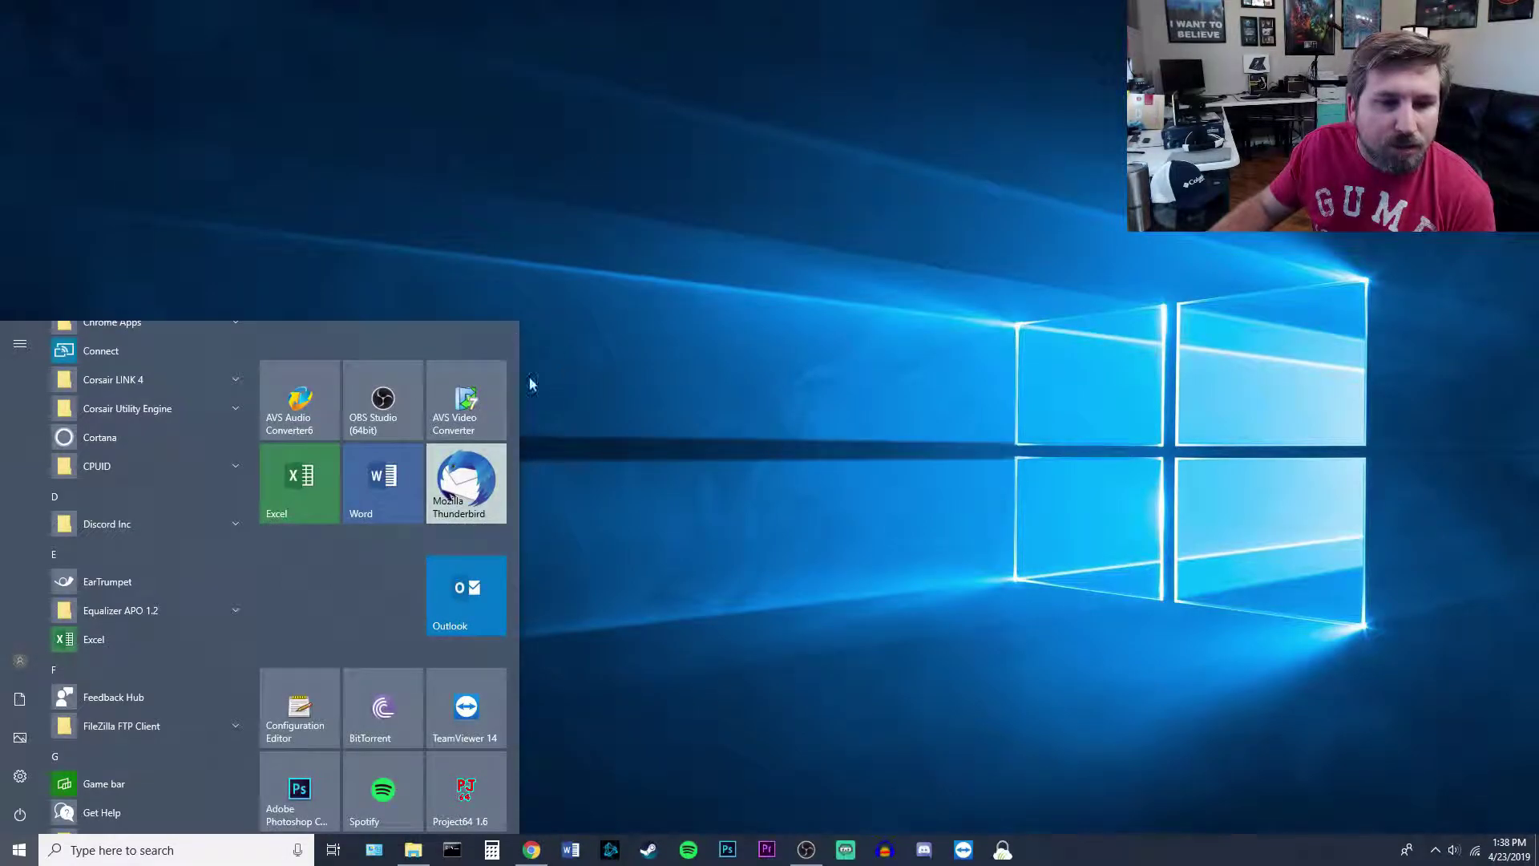
pyautogui.click(663, 348)
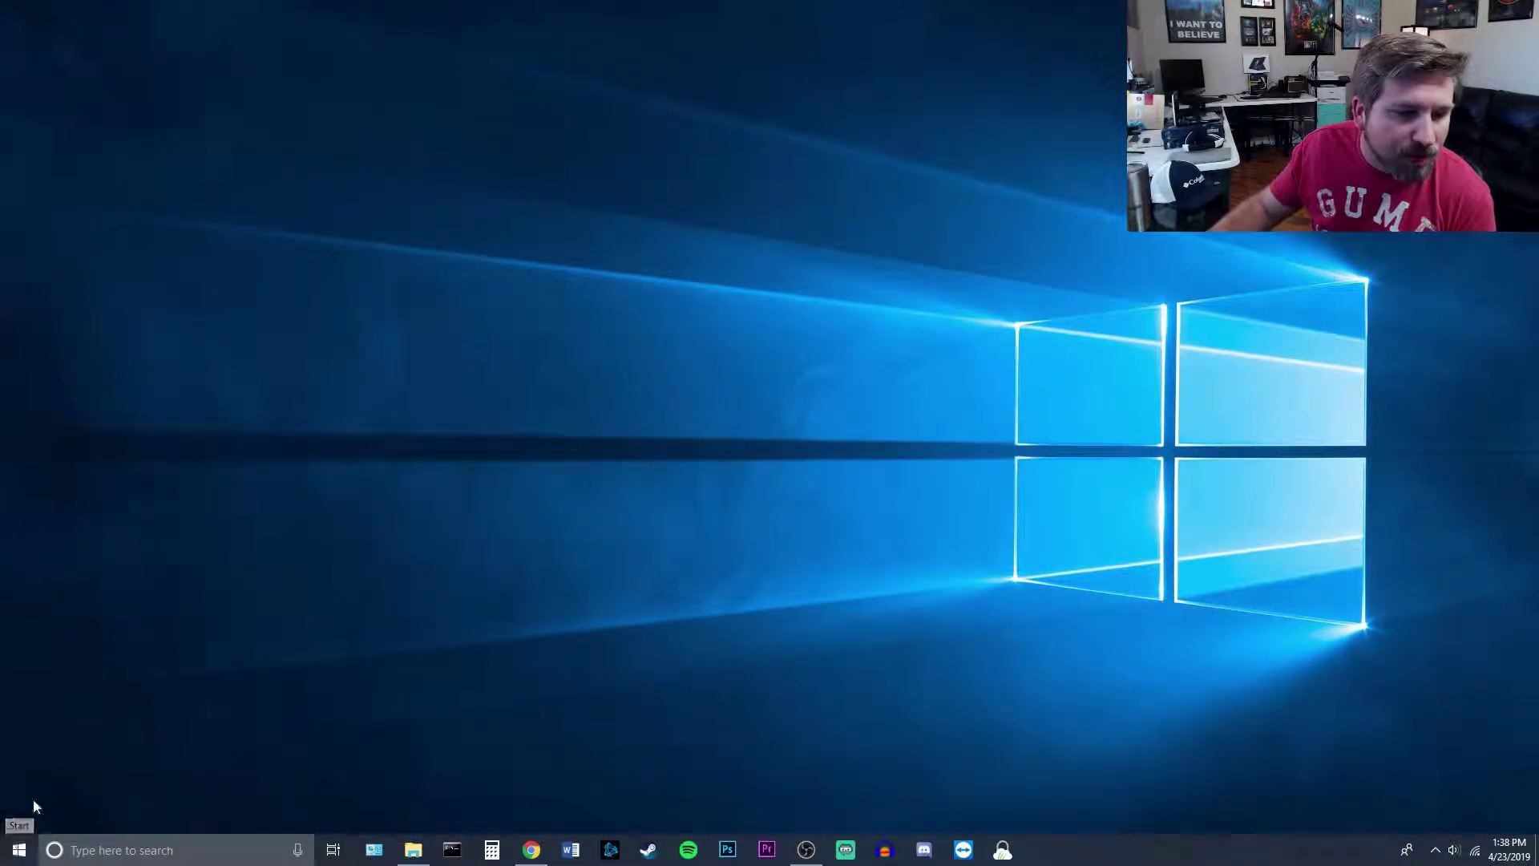
# Step: Search for "food" from the taskbar search box, view the food network web results, and close the browser
pyautogui.click(192, 849)
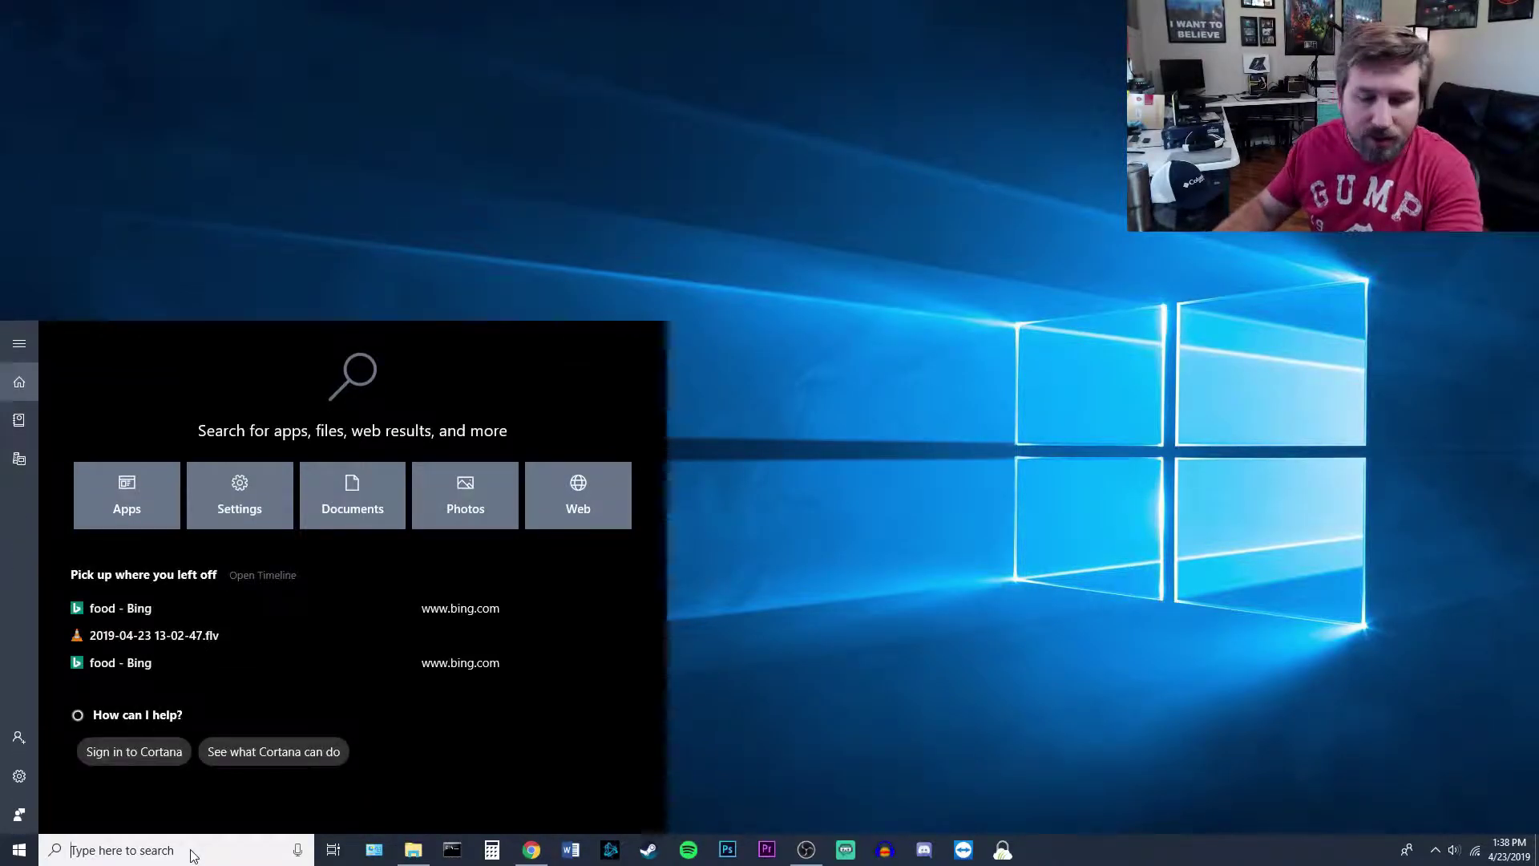
pyautogui.write('food')
pyautogui.press('Escape')
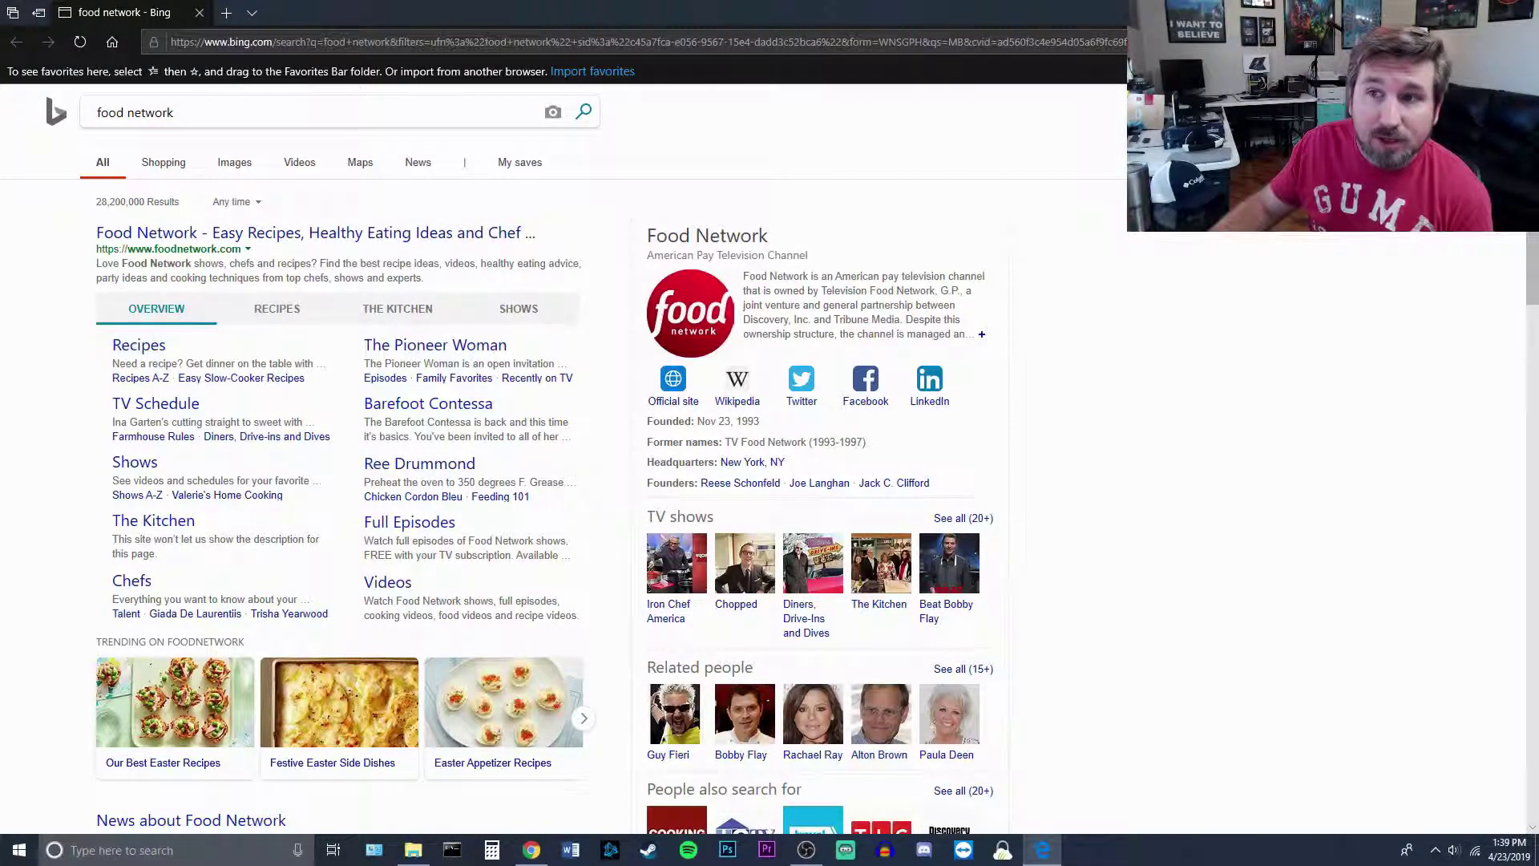
pyautogui.hotkey('alt', 'F4')
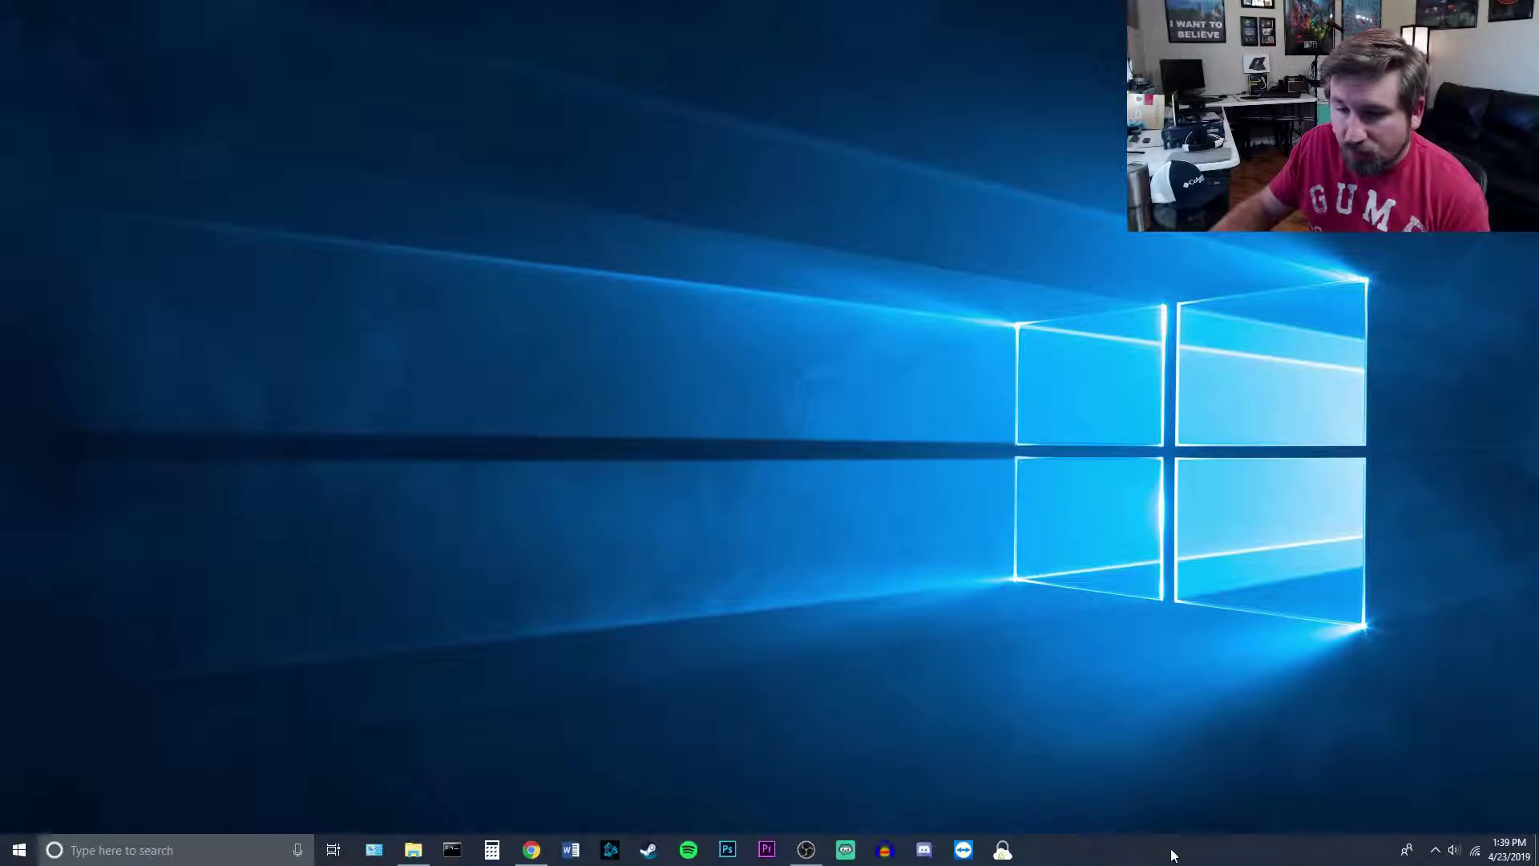
# Step: Replace the taskbar search box with the Cortana icon
pyautogui.rightClick(1109, 849)
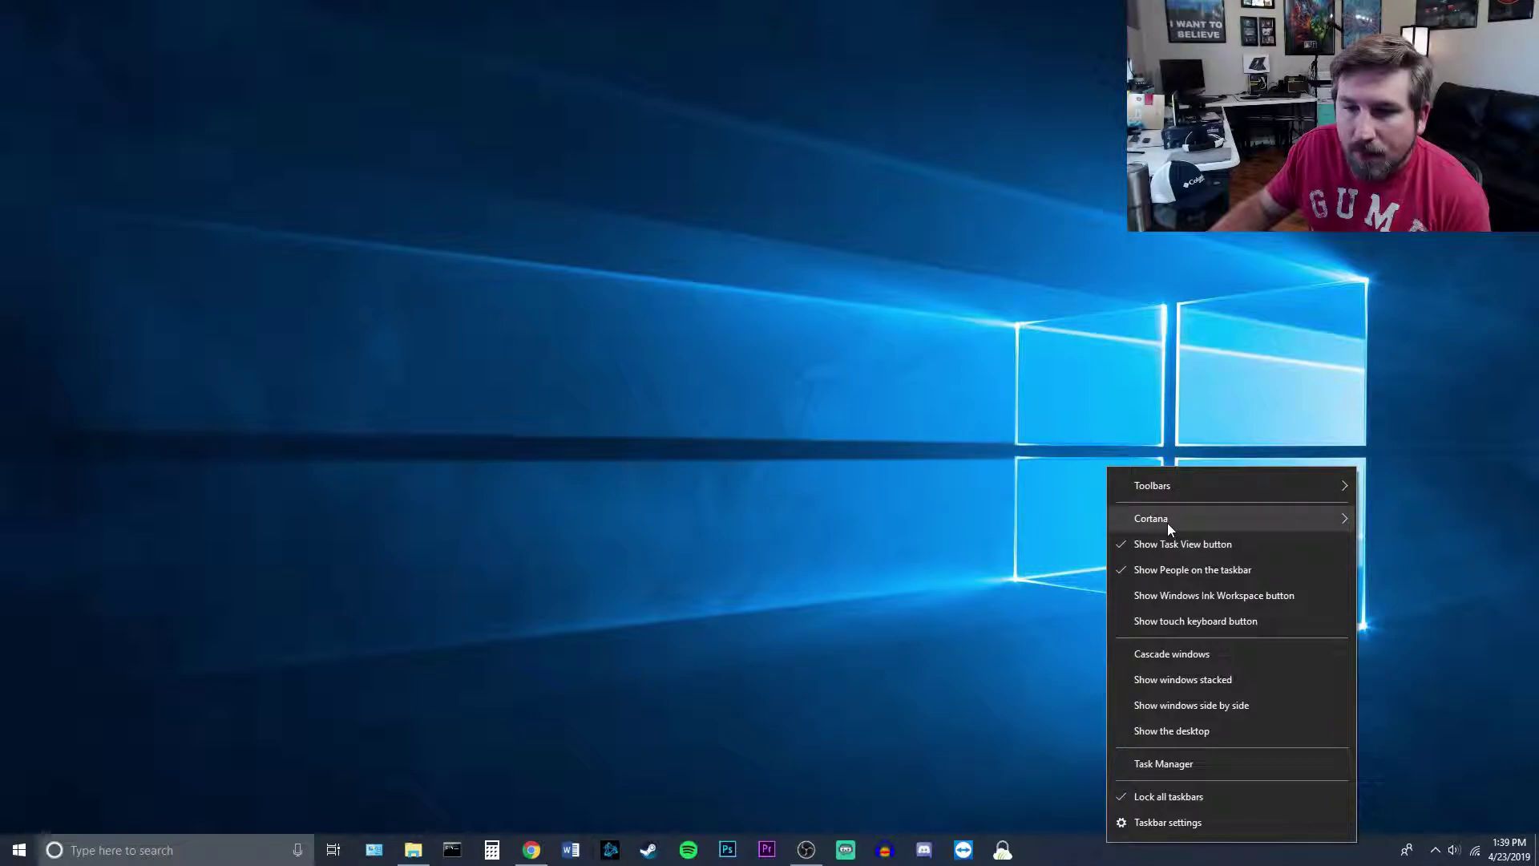
pyautogui.moveTo(1165, 523)
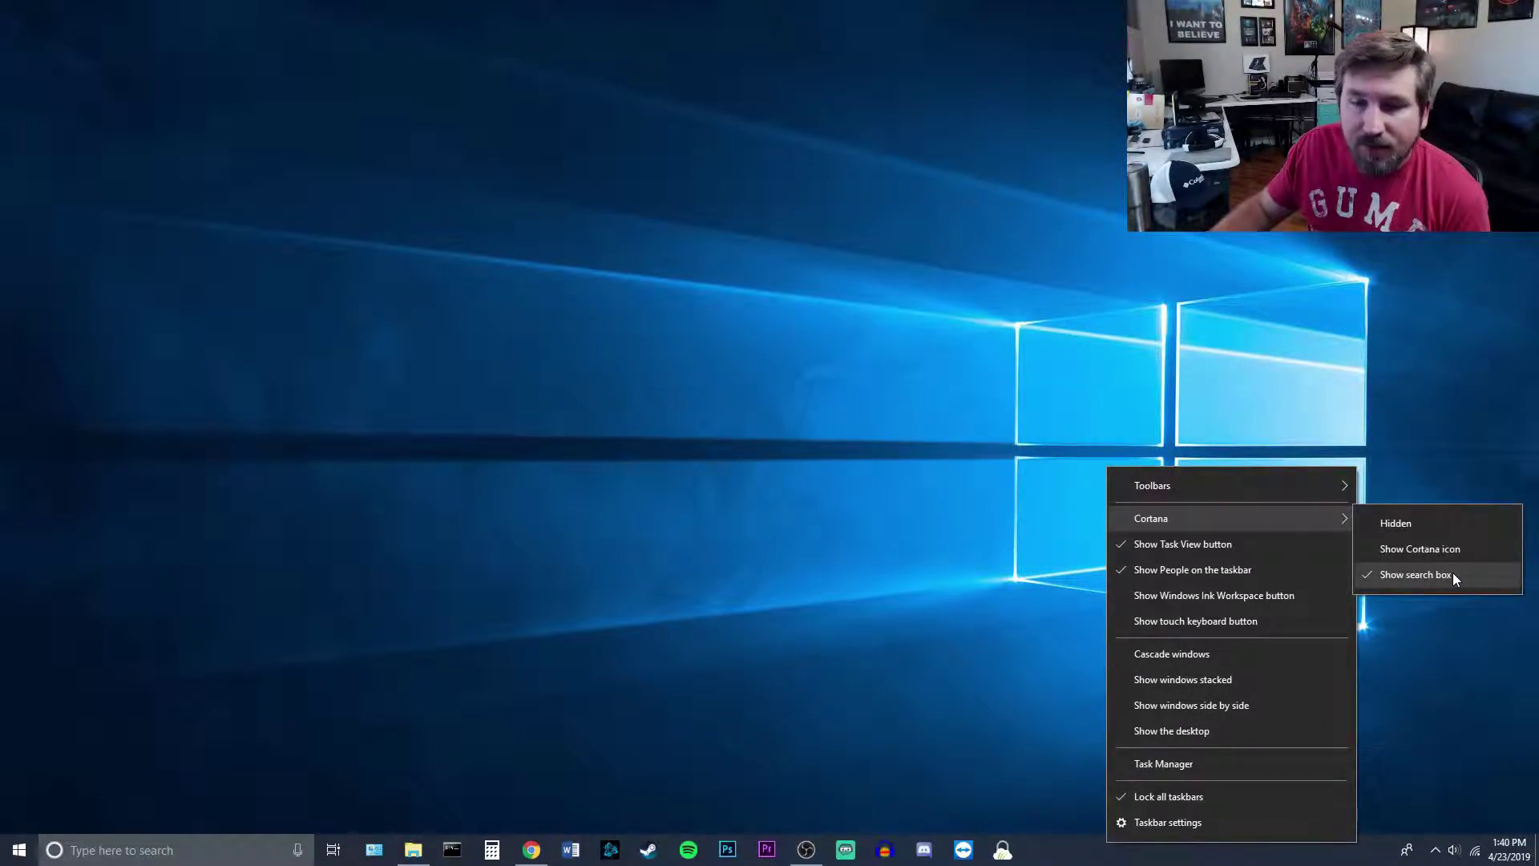
pyautogui.click(1401, 550)
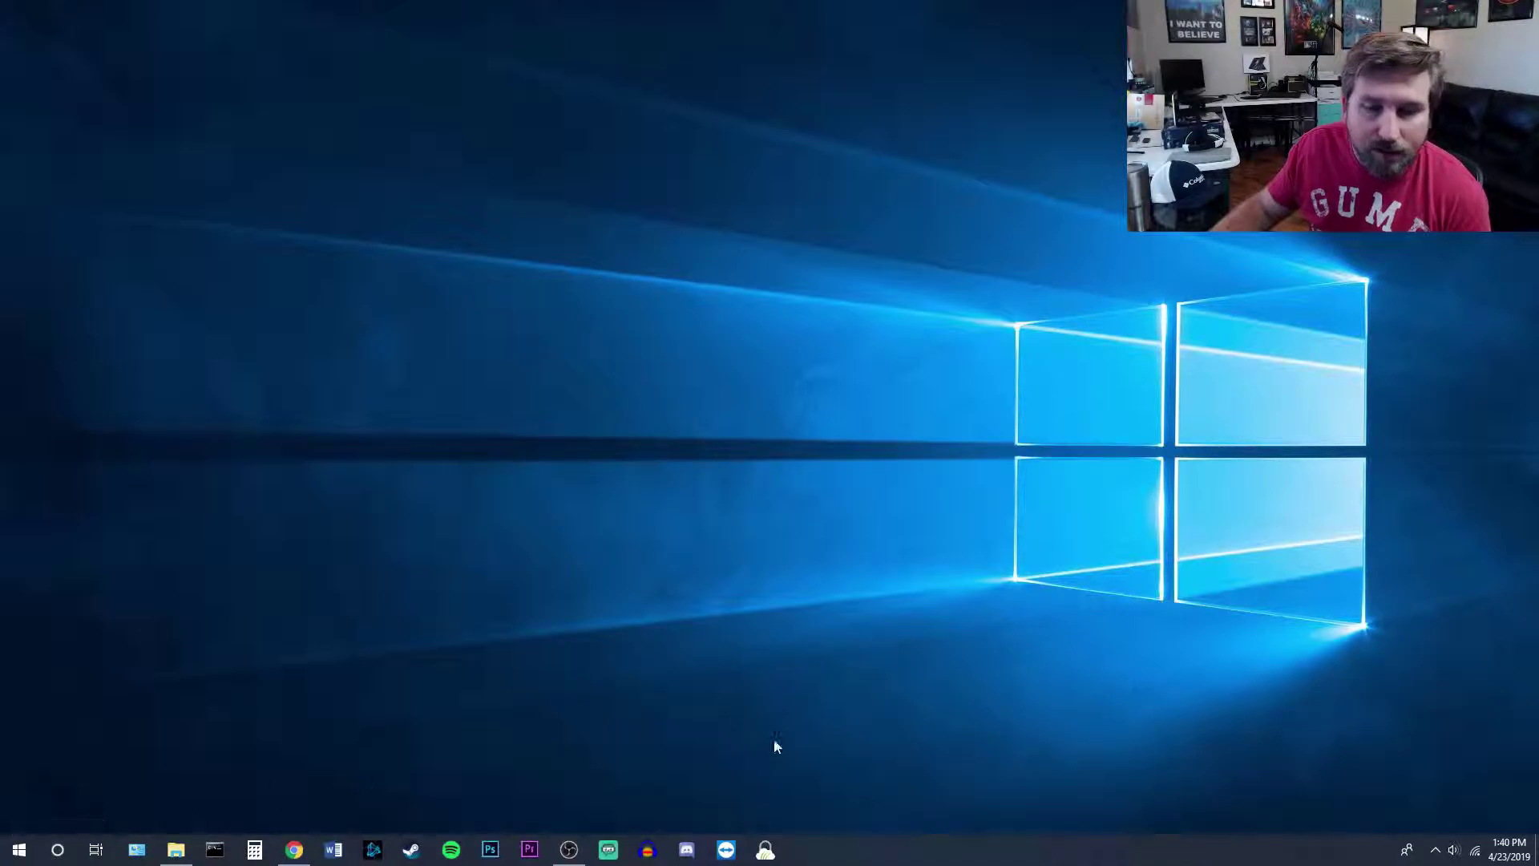
# Step: Set Cortana to Hidden on the taskbar
pyautogui.rightClick(830, 857)
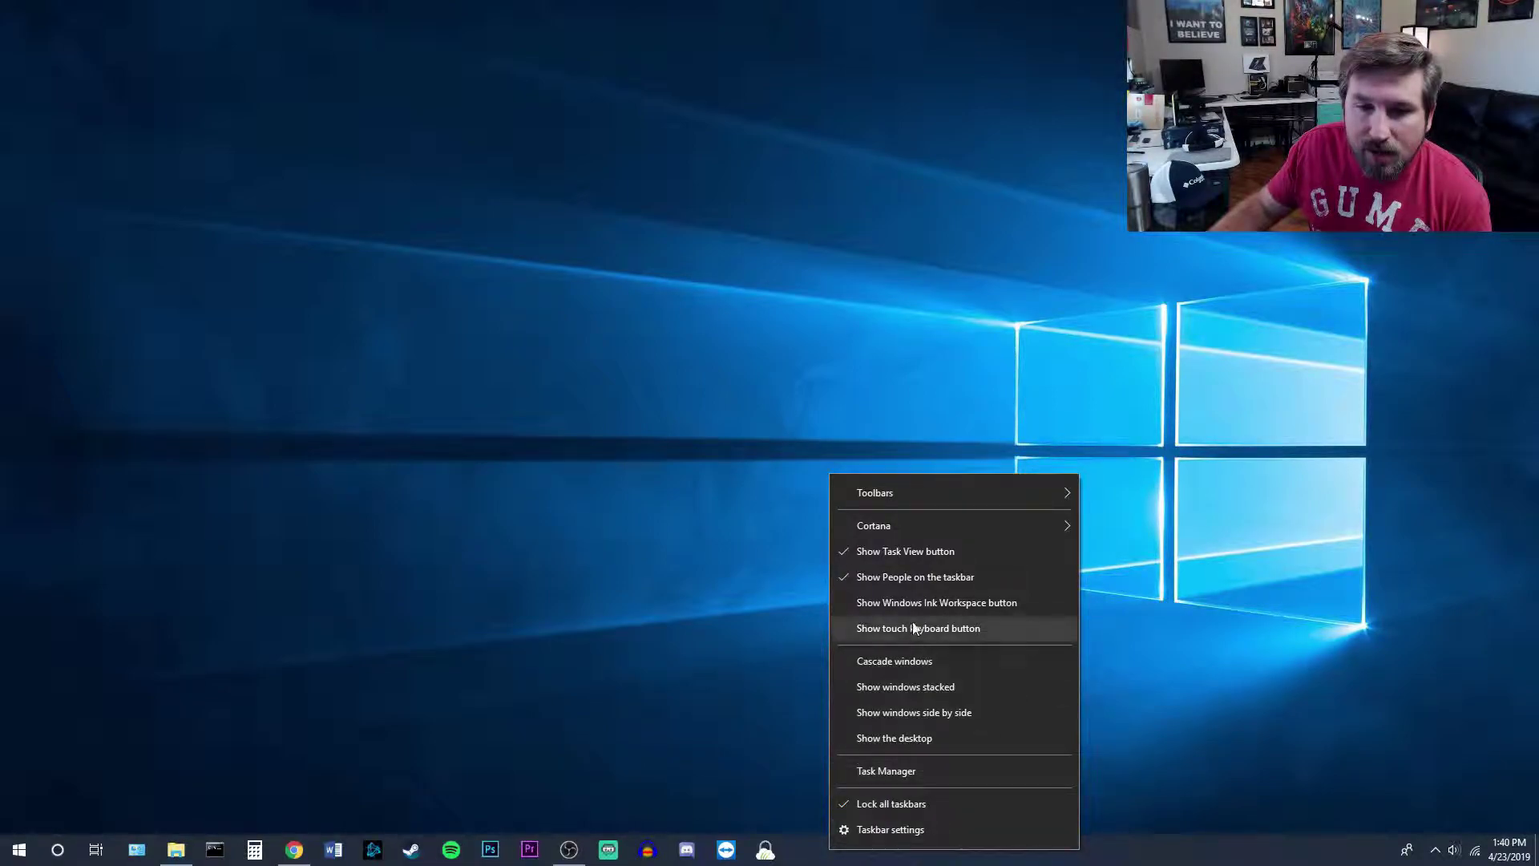
pyautogui.moveTo(902, 526)
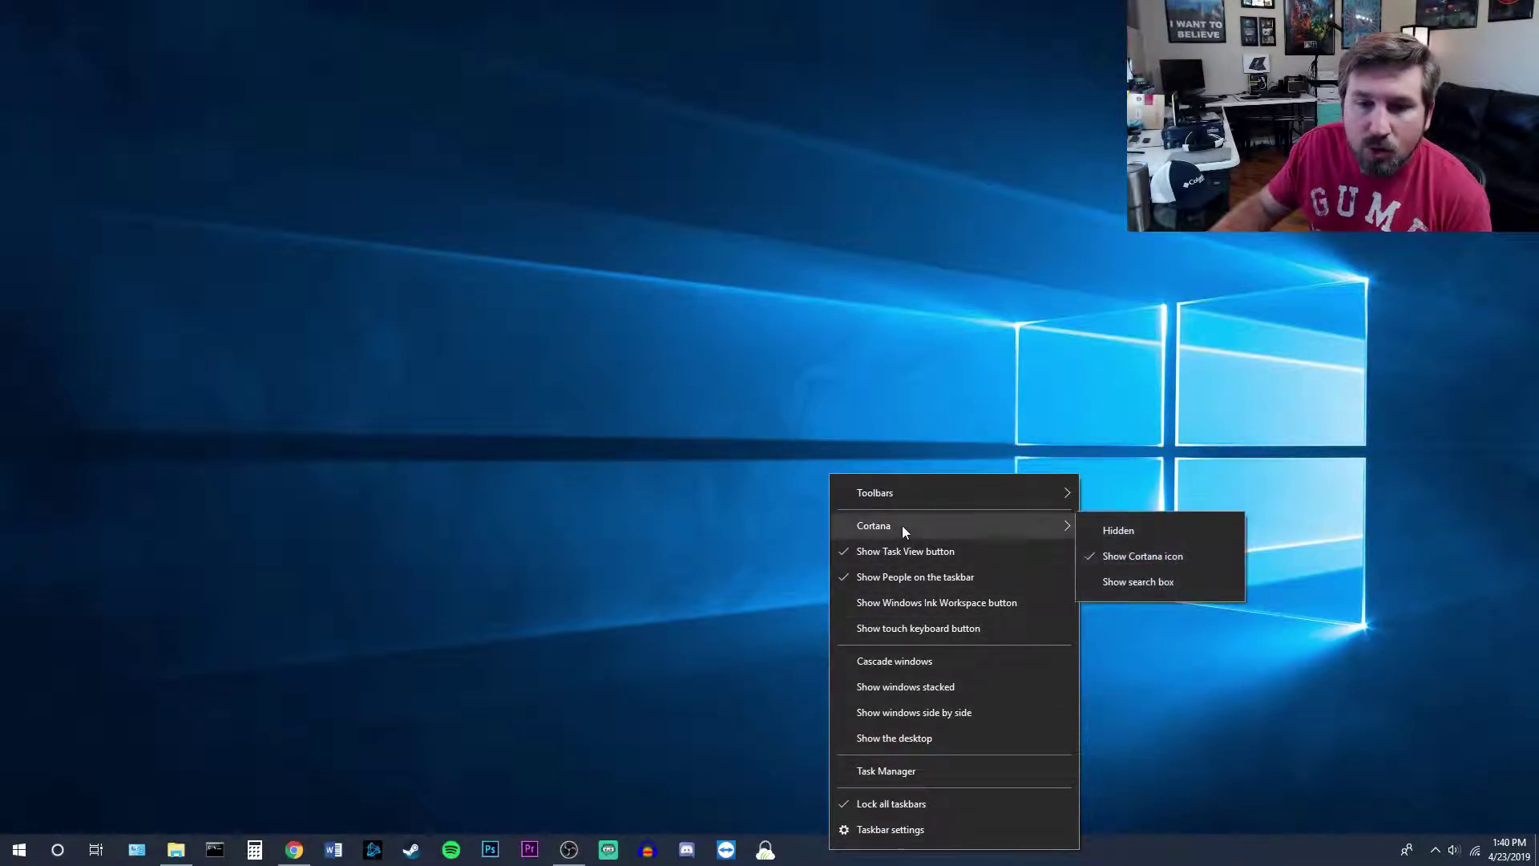
pyautogui.click(1167, 540)
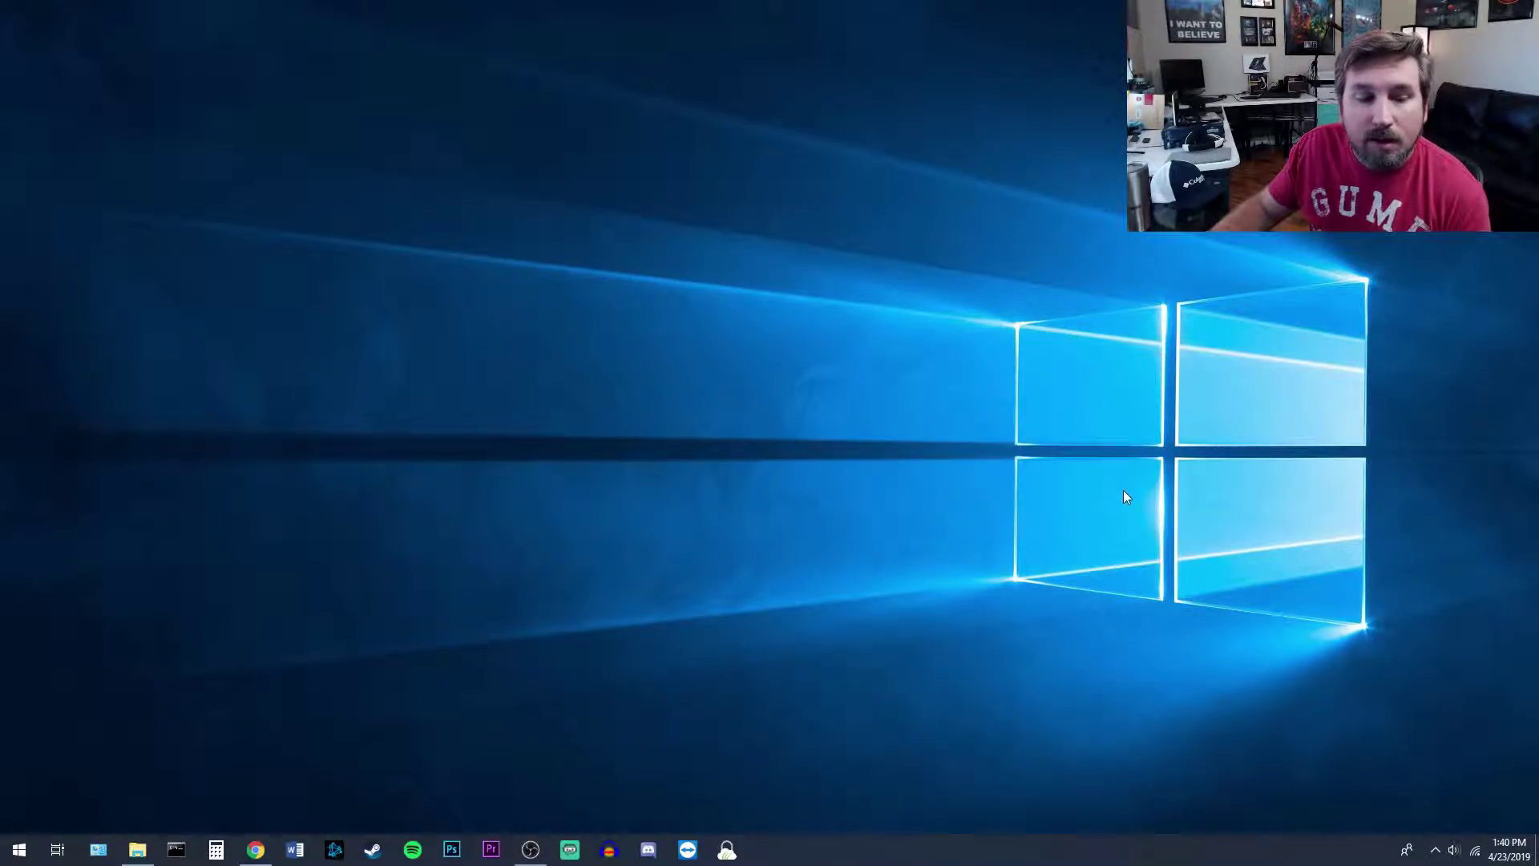
# Step: Open Task View, examine the open windows and the timeline of earlier activities, and return to the desktop
pyautogui.click(54, 859)
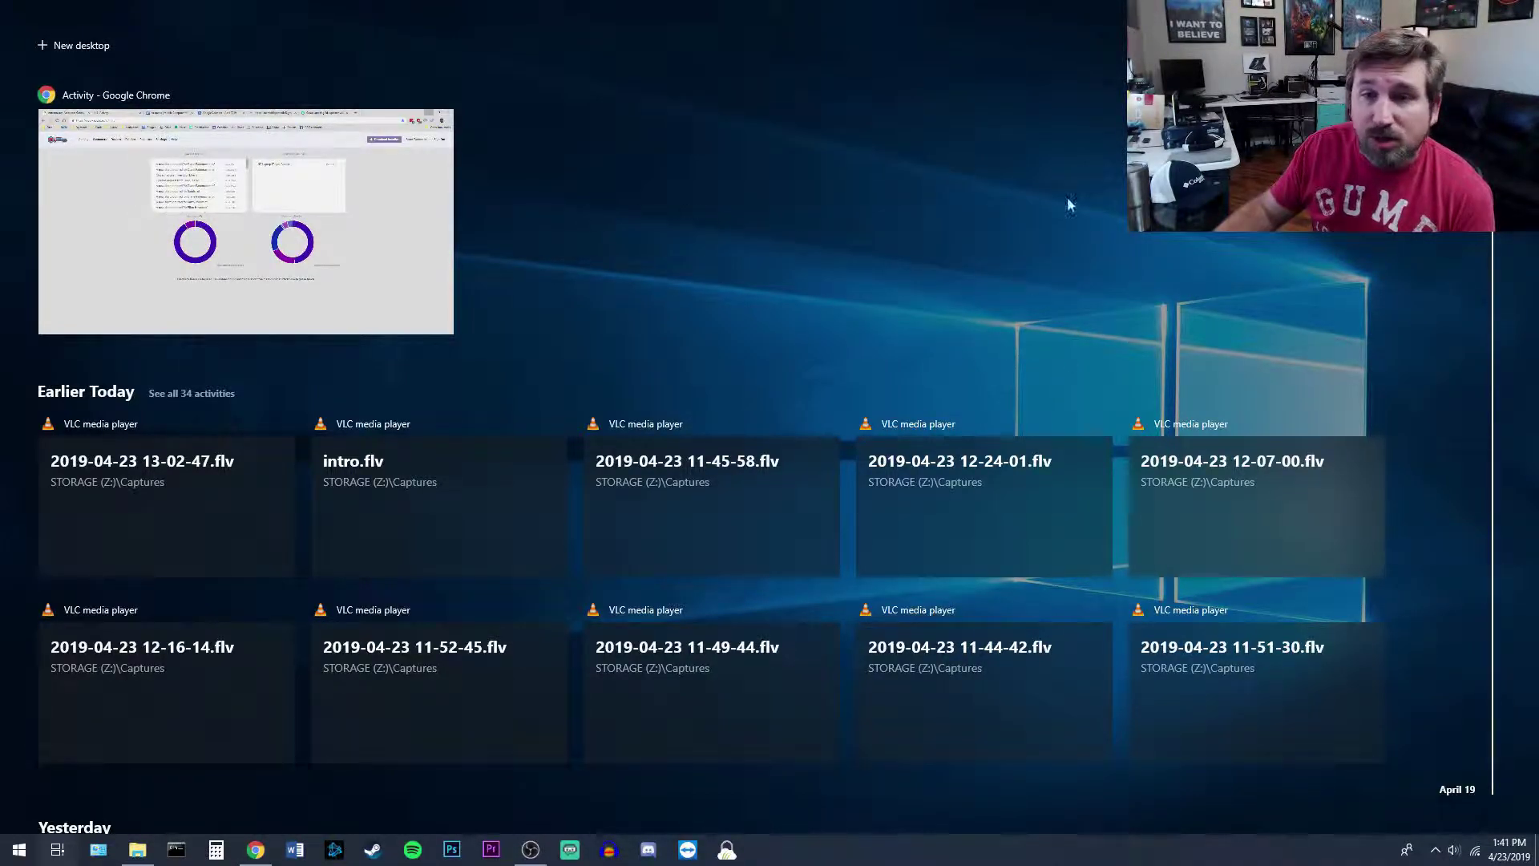
pyautogui.click(687, 244)
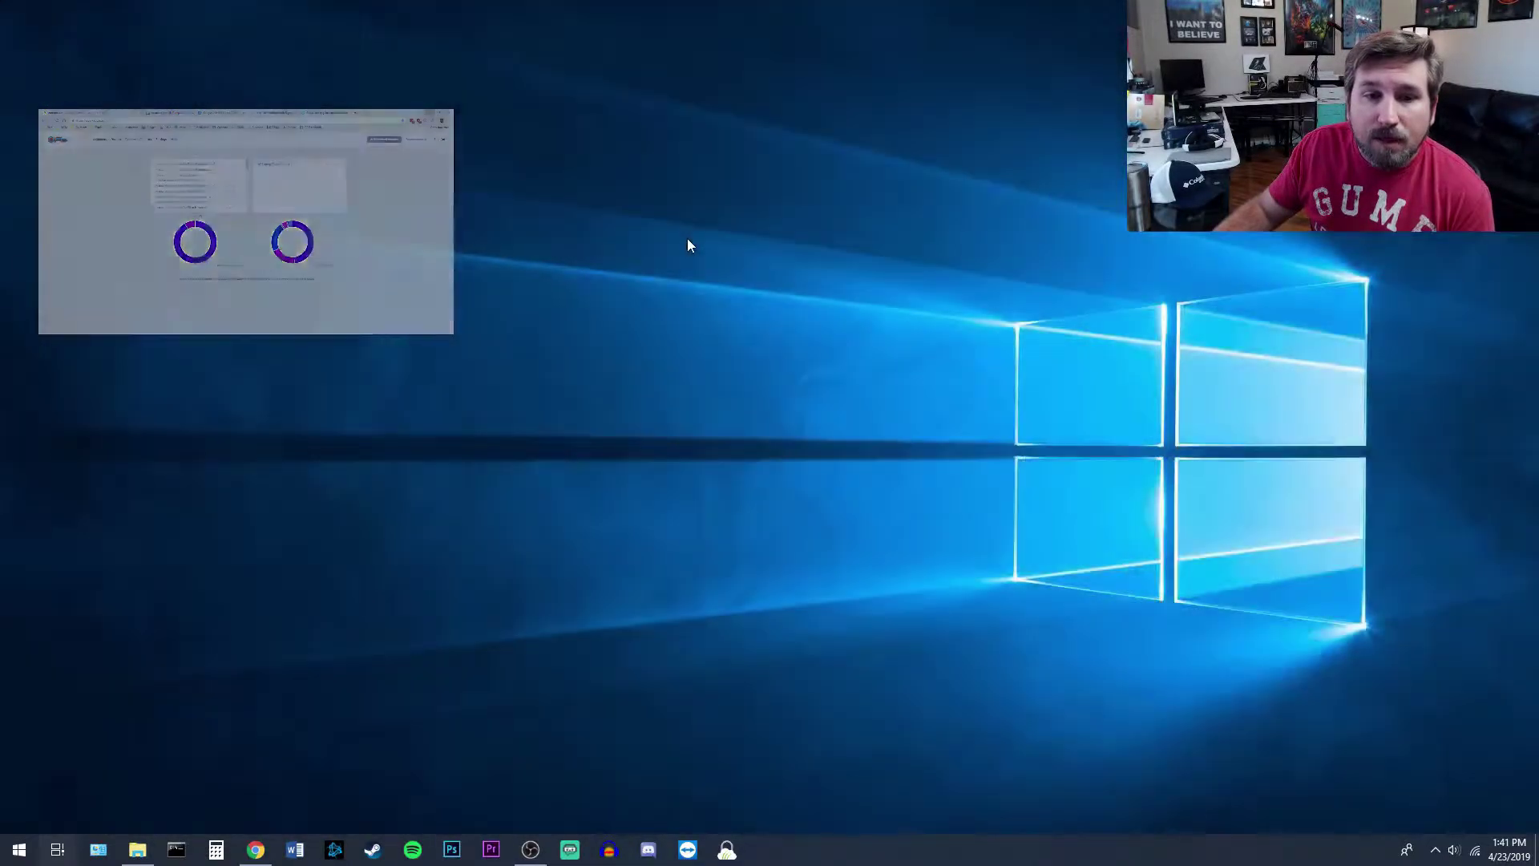
pyautogui.click(59, 846)
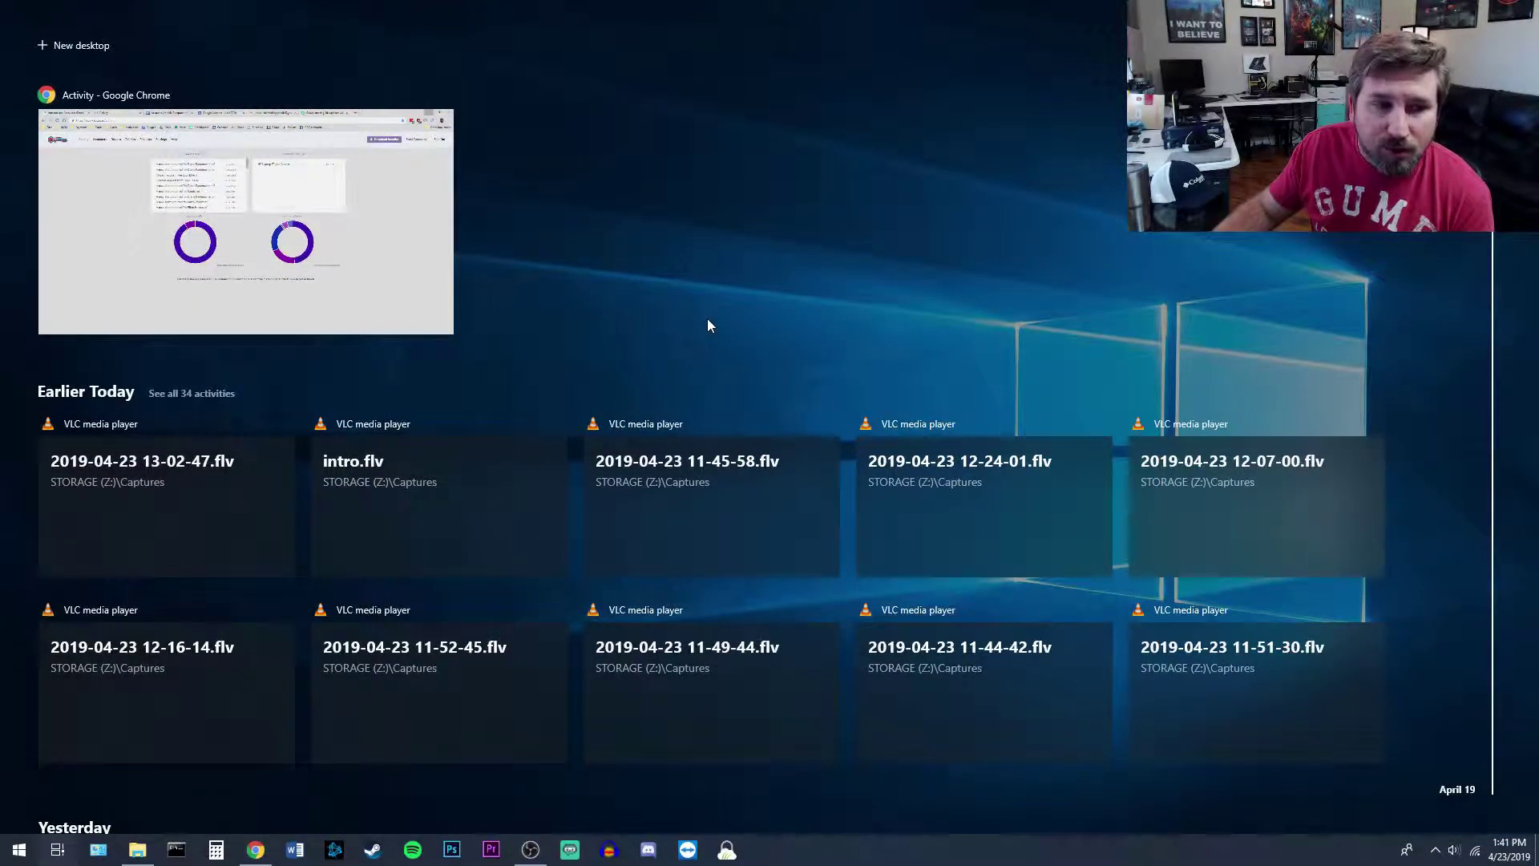
pyautogui.scroll(-2, 707, 318)
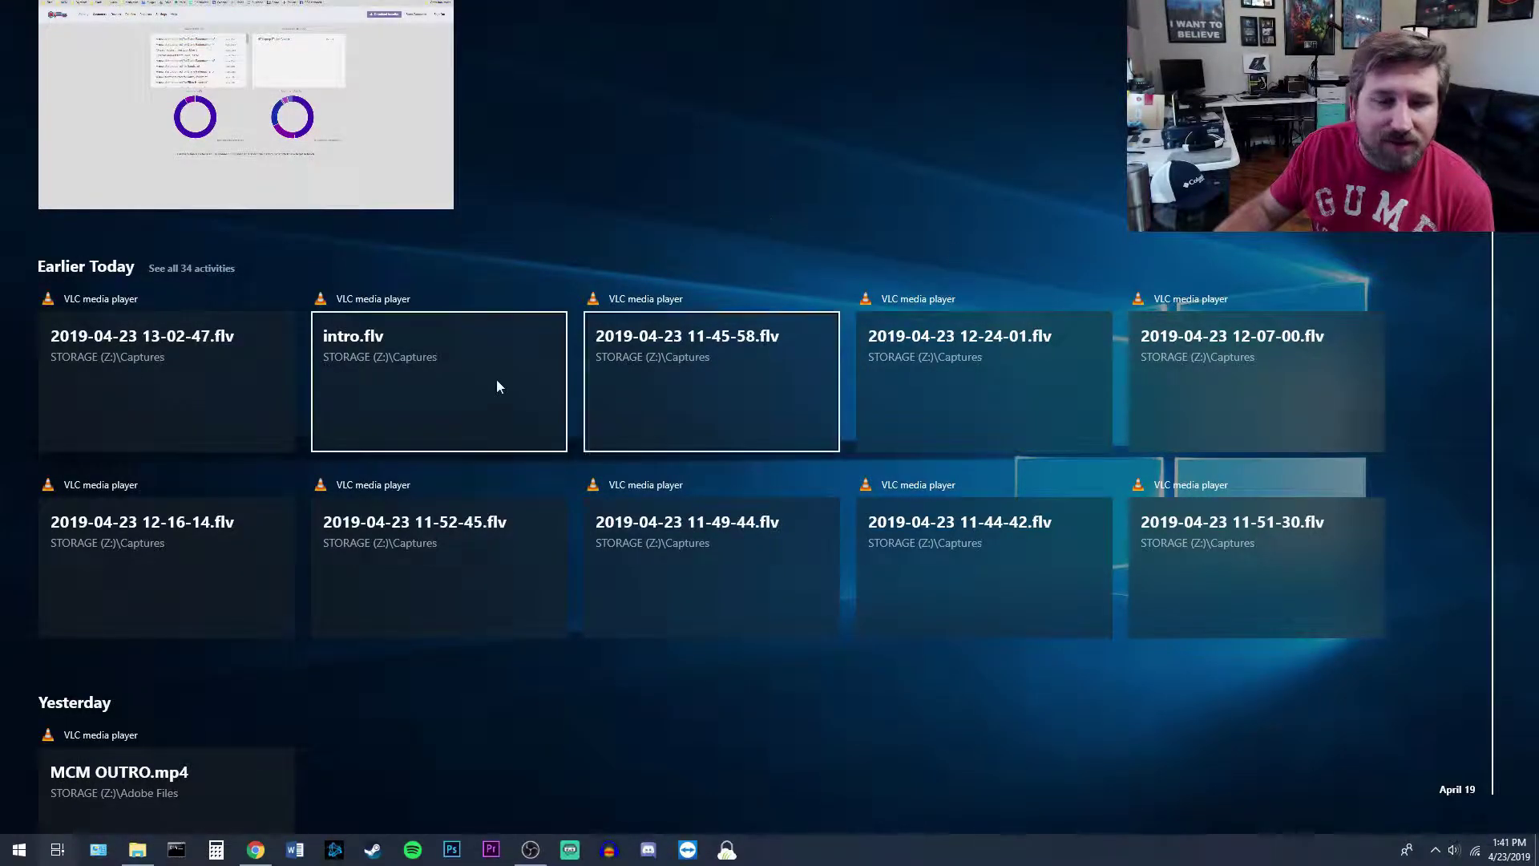
pyautogui.scroll(-6, 337, 538)
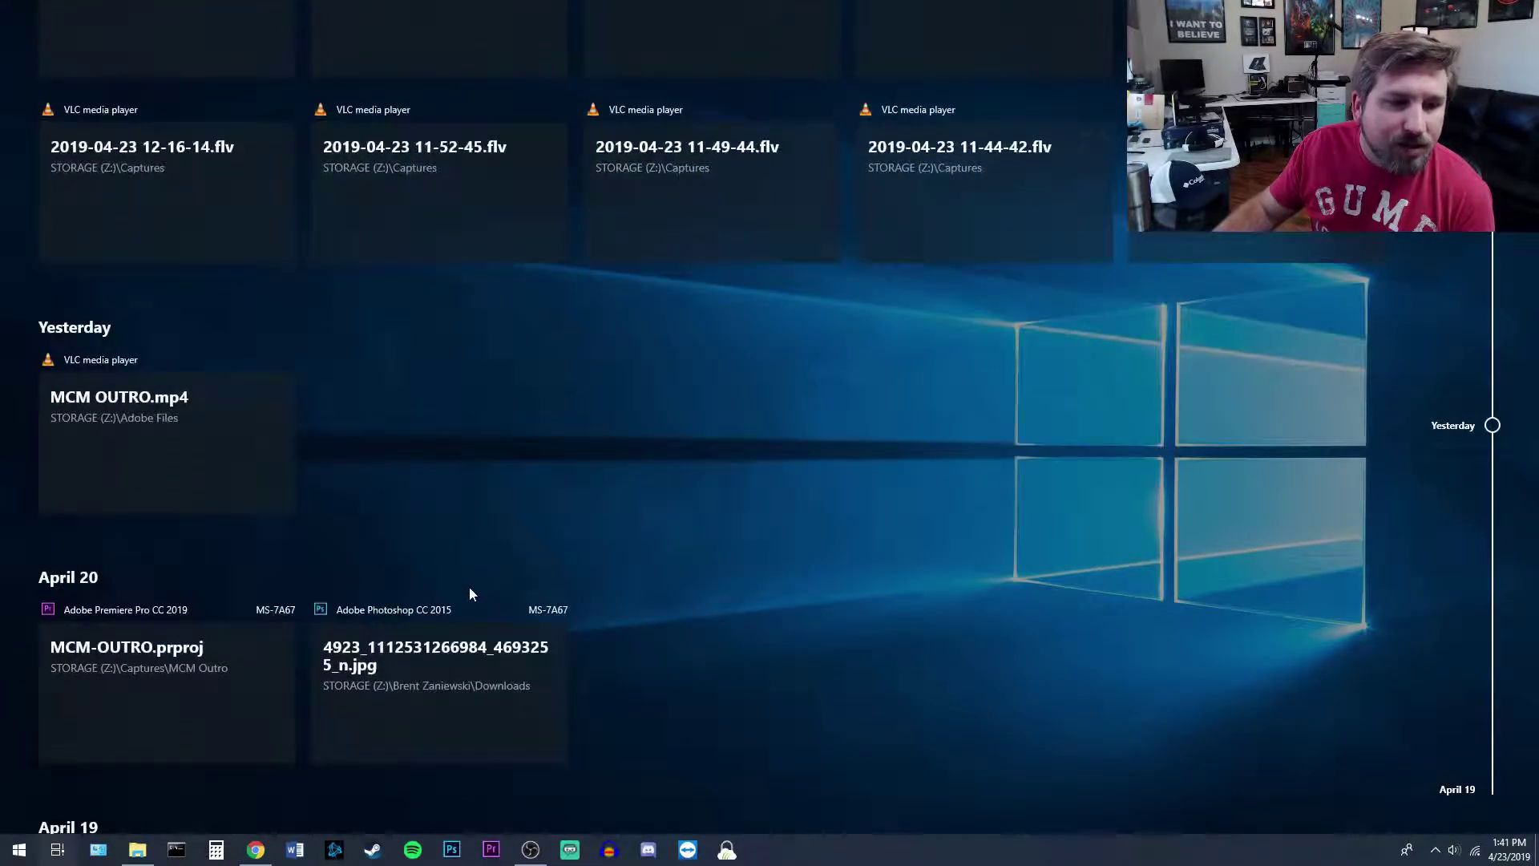
pyautogui.scroll(8, 465, 574)
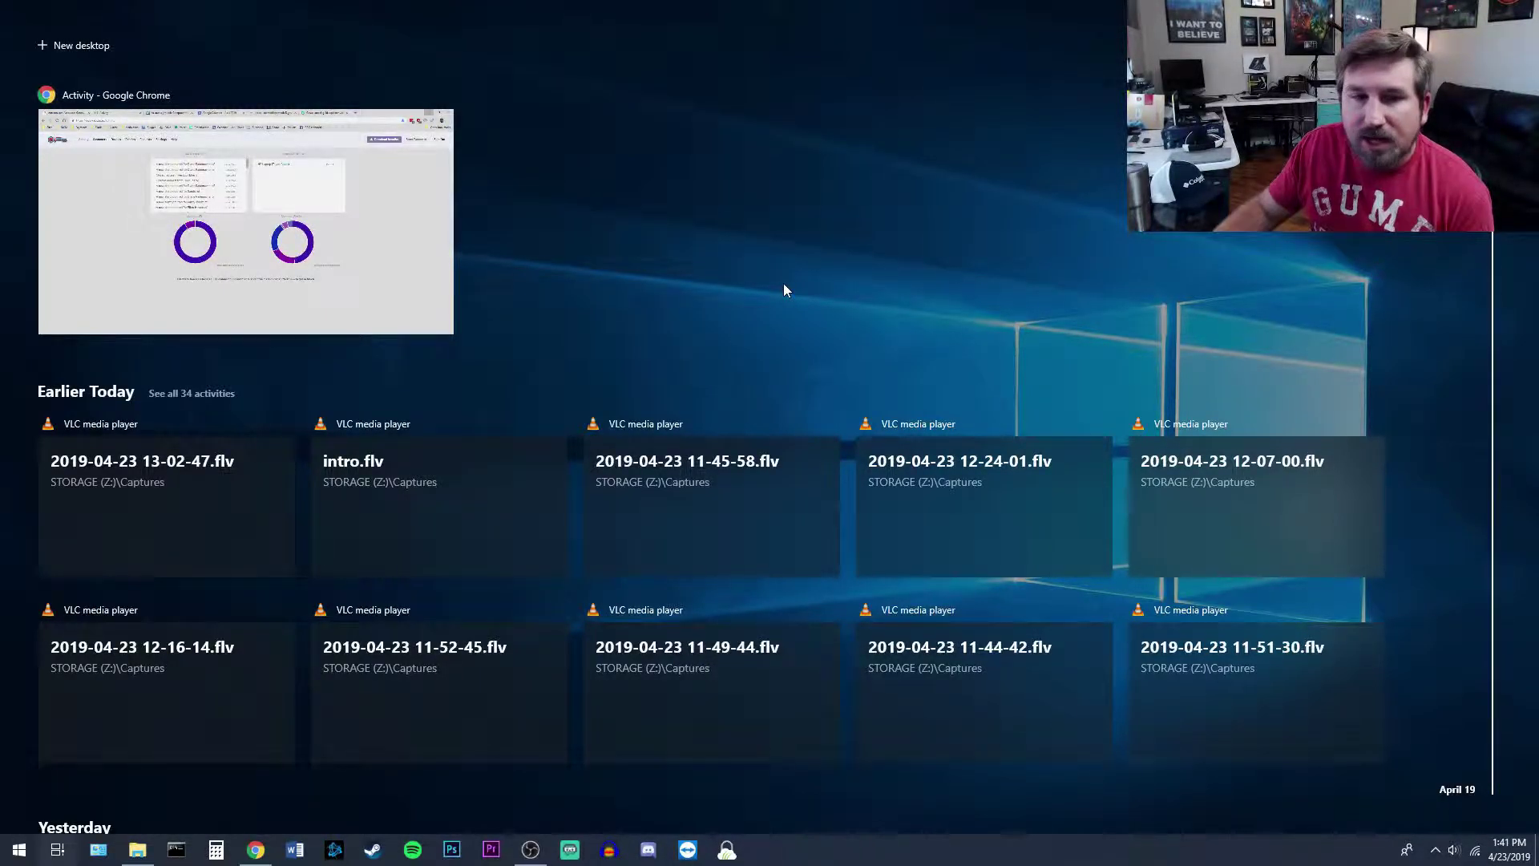
pyautogui.click(721, 275)
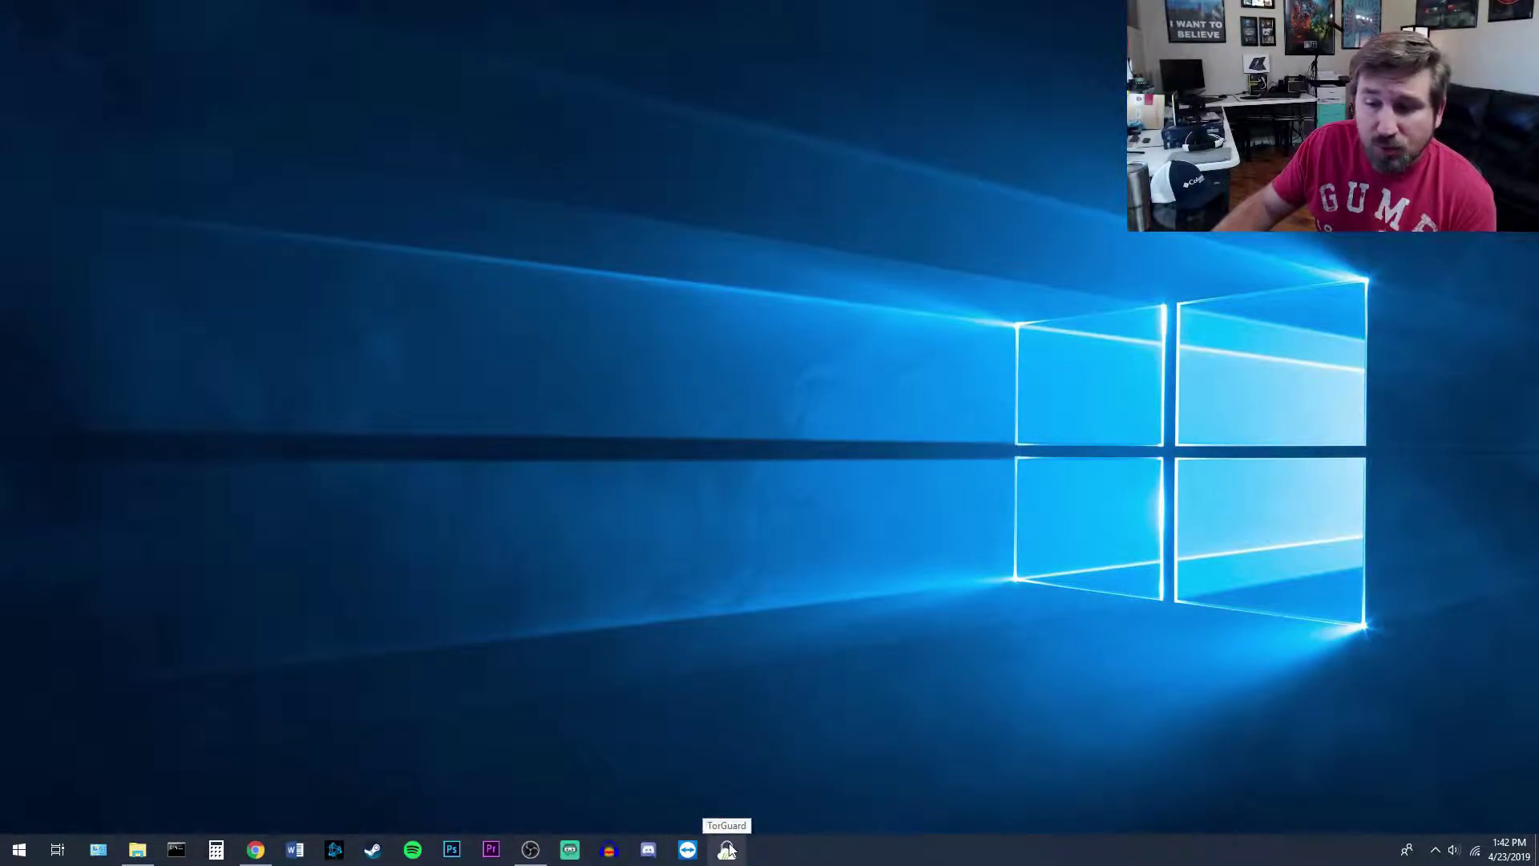
# Step: Unpin TorGuard from the taskbar
pyautogui.click(452, 848)
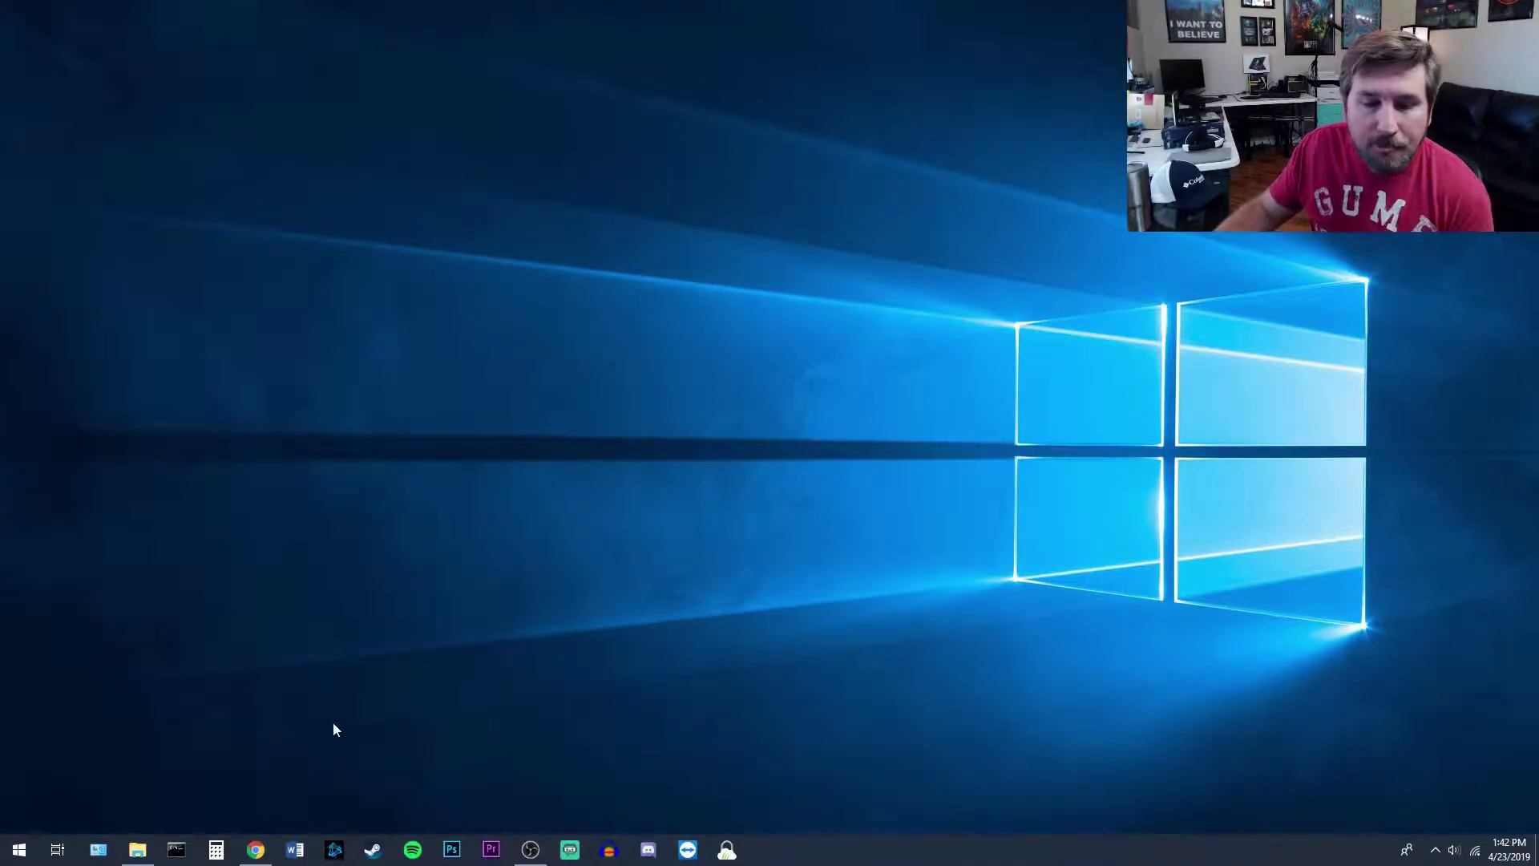
pyautogui.rightClick(727, 853)
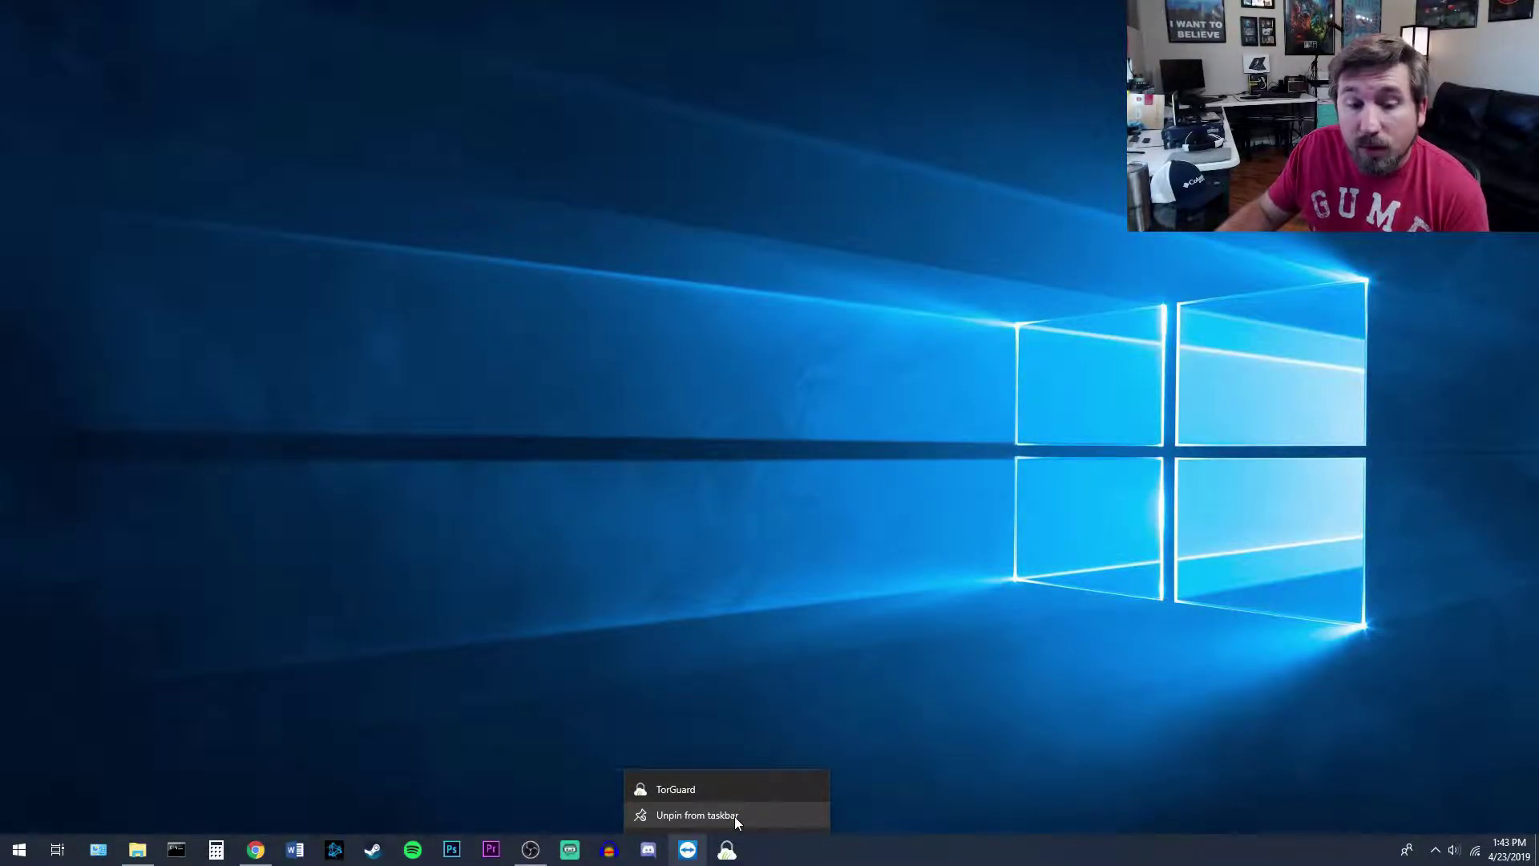
pyautogui.click(719, 816)
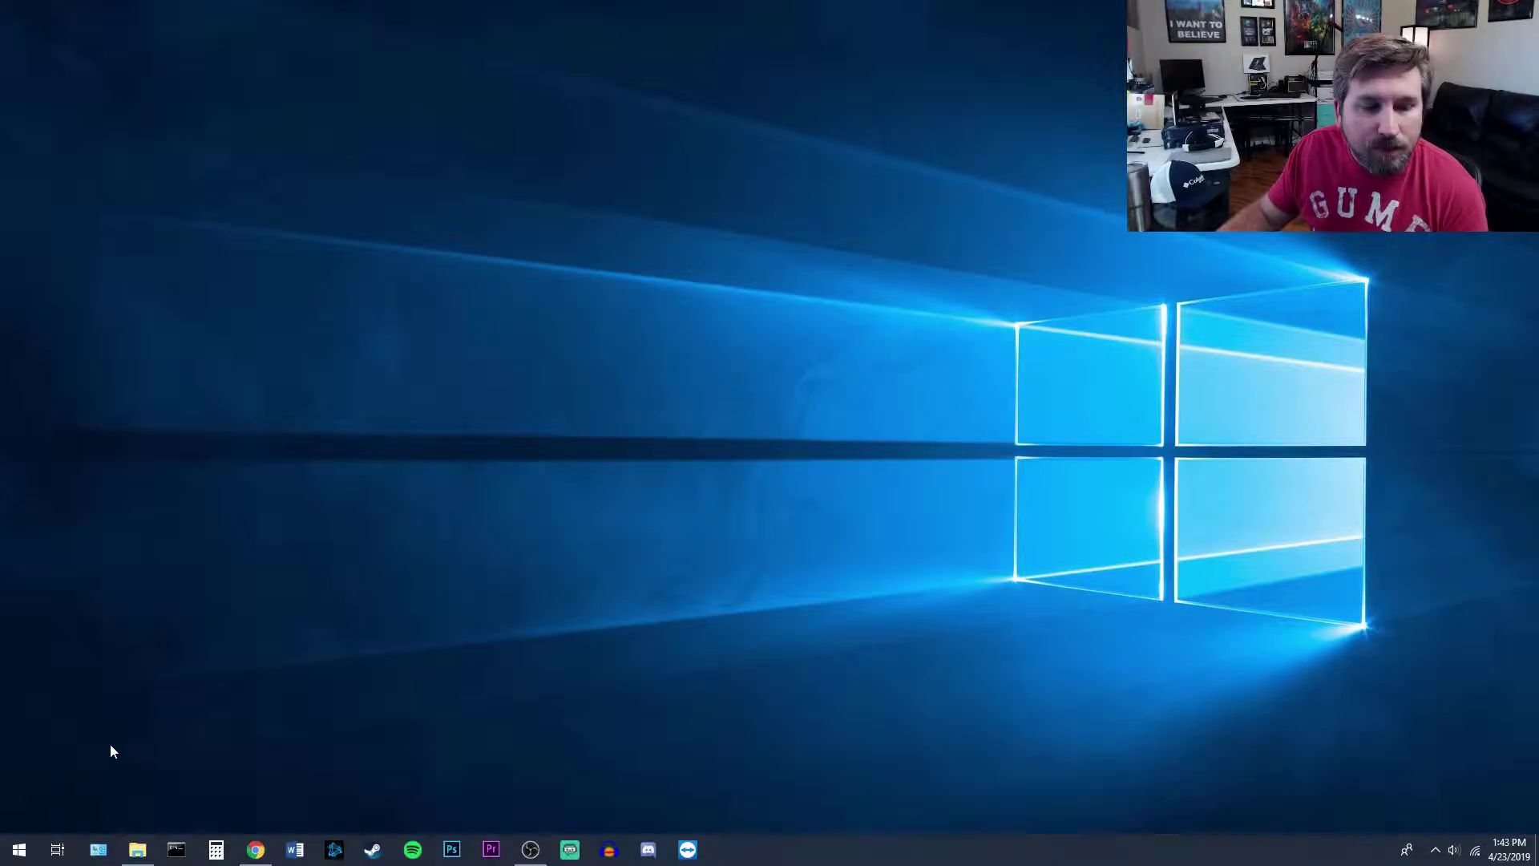
# Step: Pin Excel to the taskbar from the Start menu's app list and place it between Chrome and Word
pyautogui.click(18, 851)
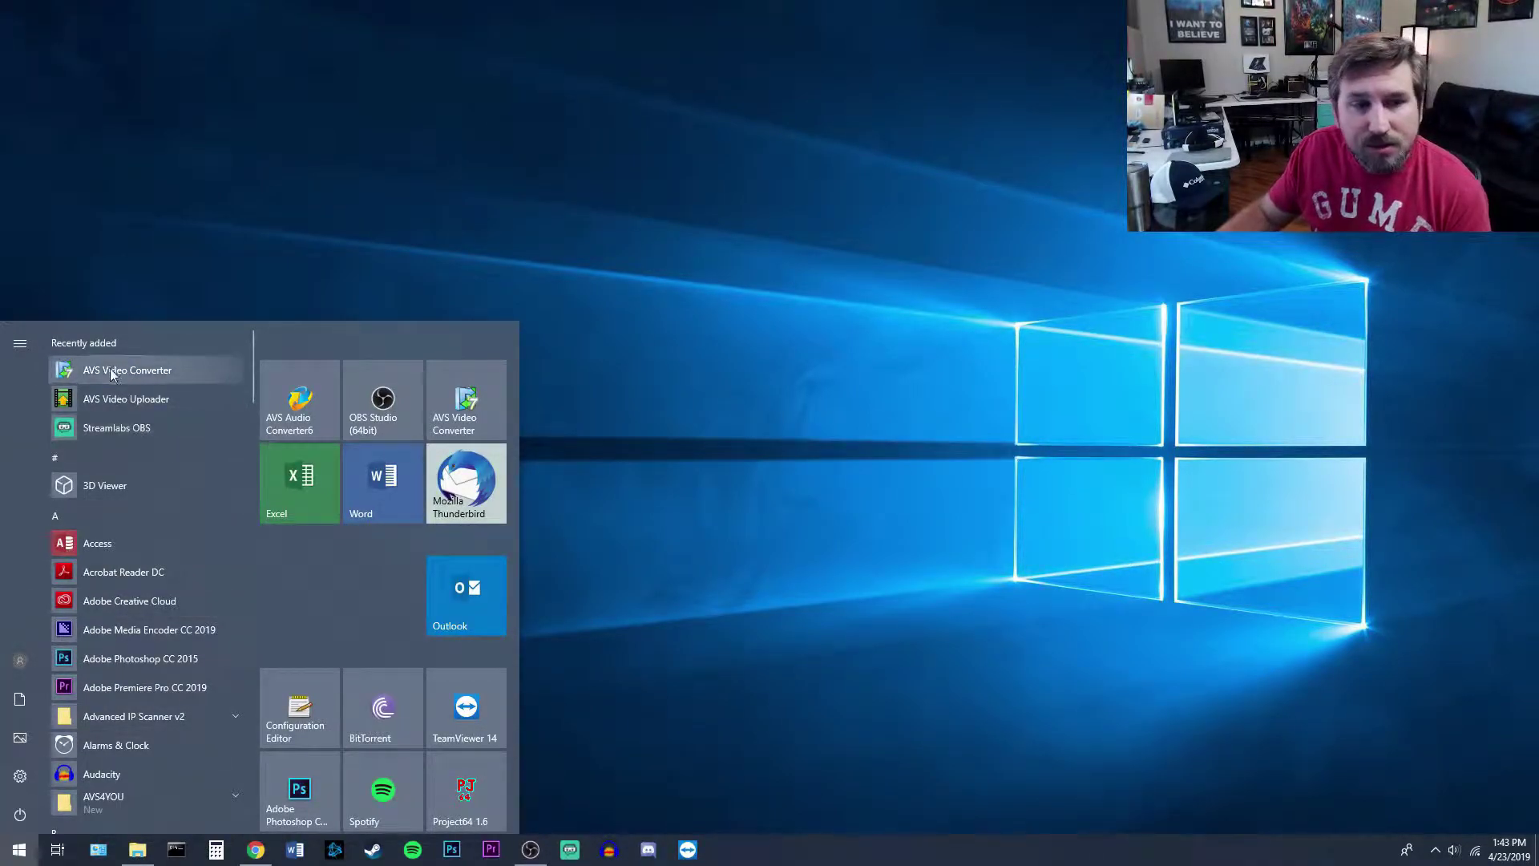
pyautogui.scroll(-8, 102, 478)
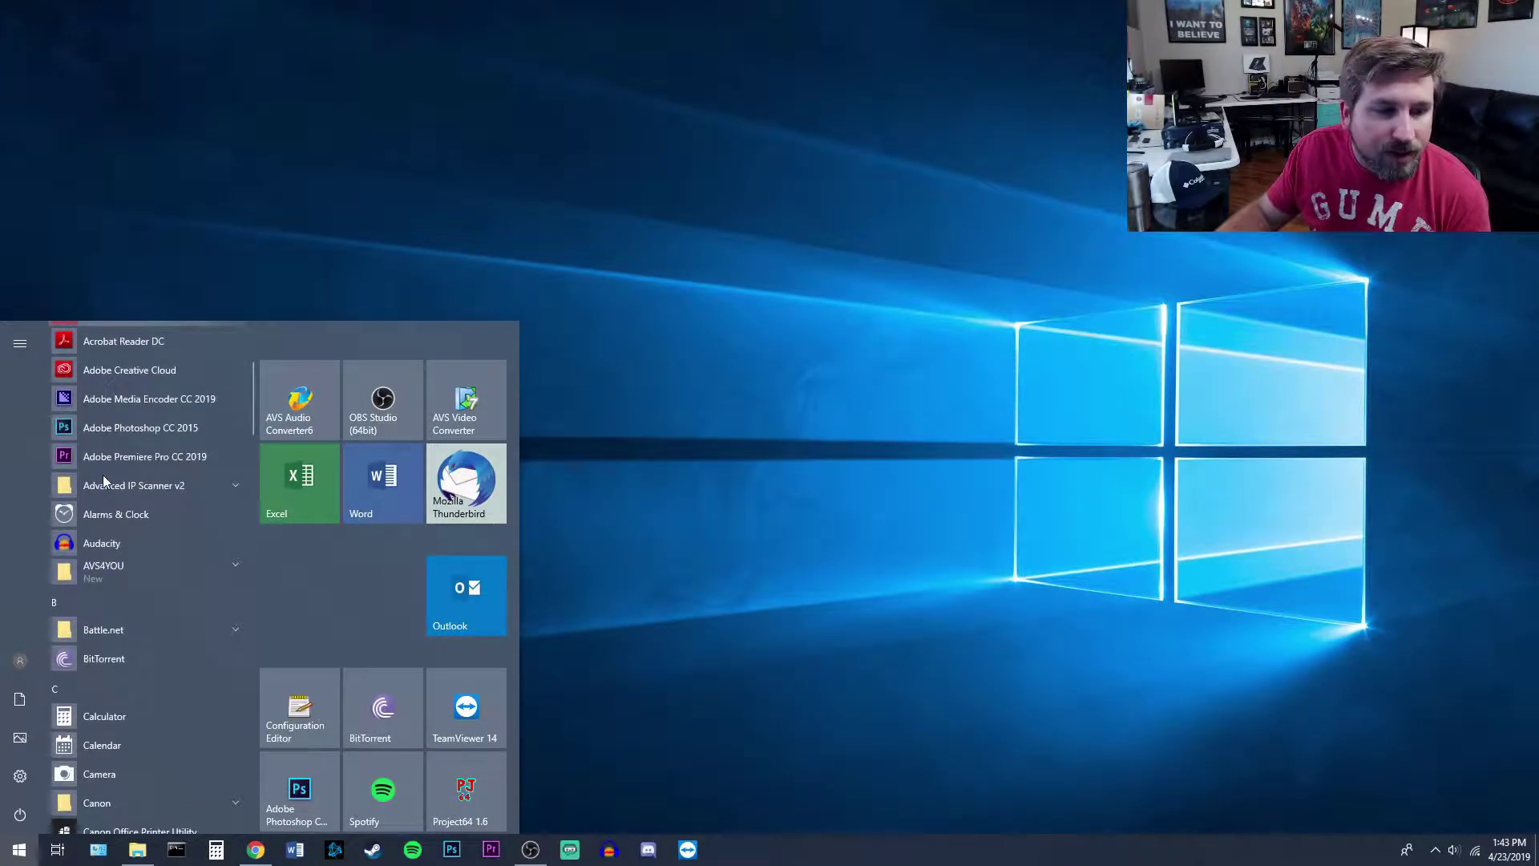
pyautogui.scroll(-3, 102, 480)
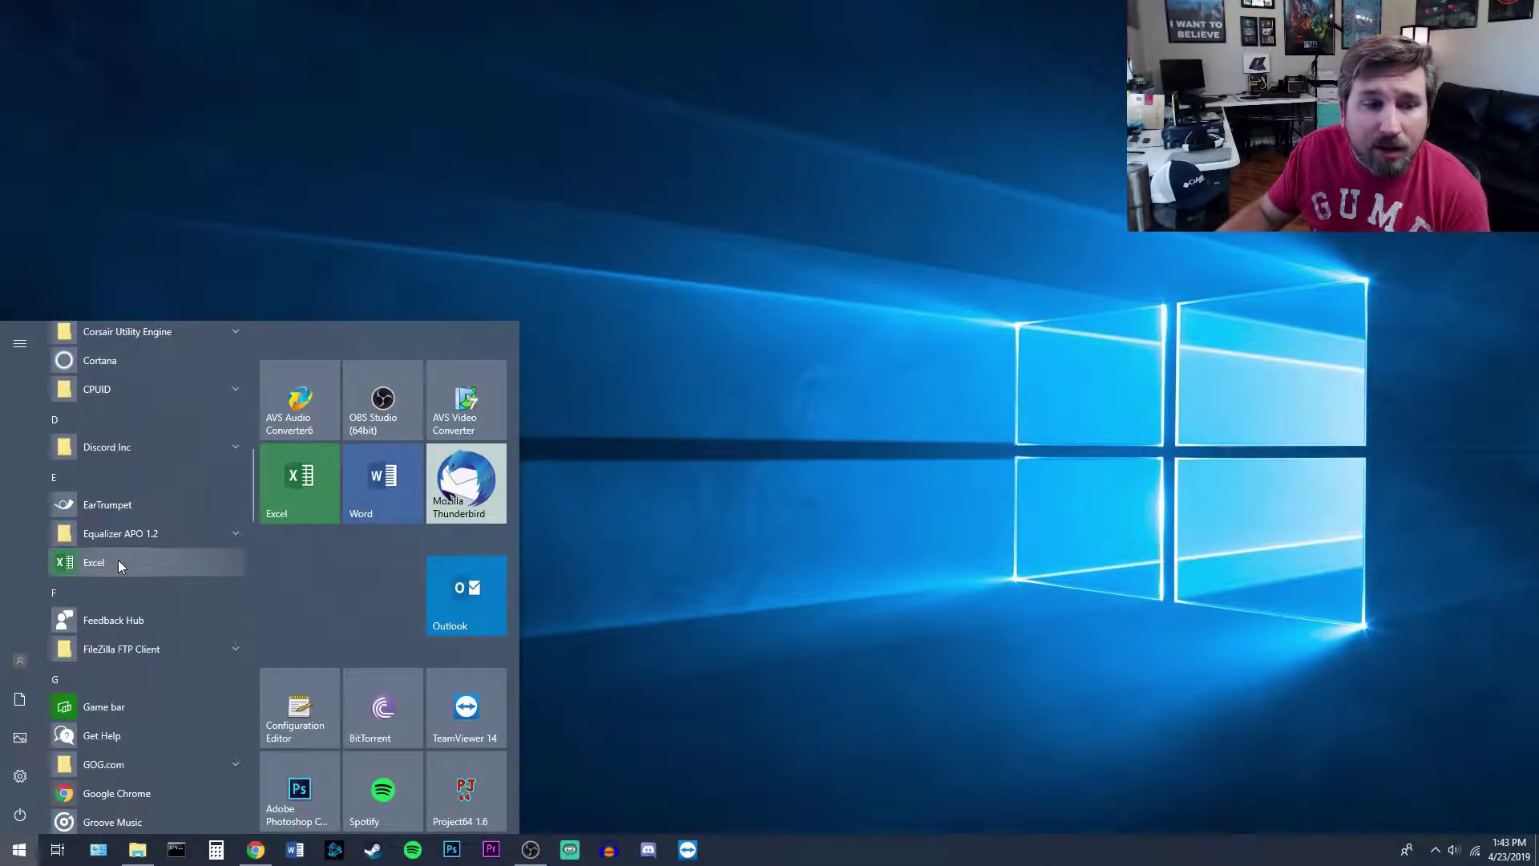
pyautogui.rightClick(122, 561)
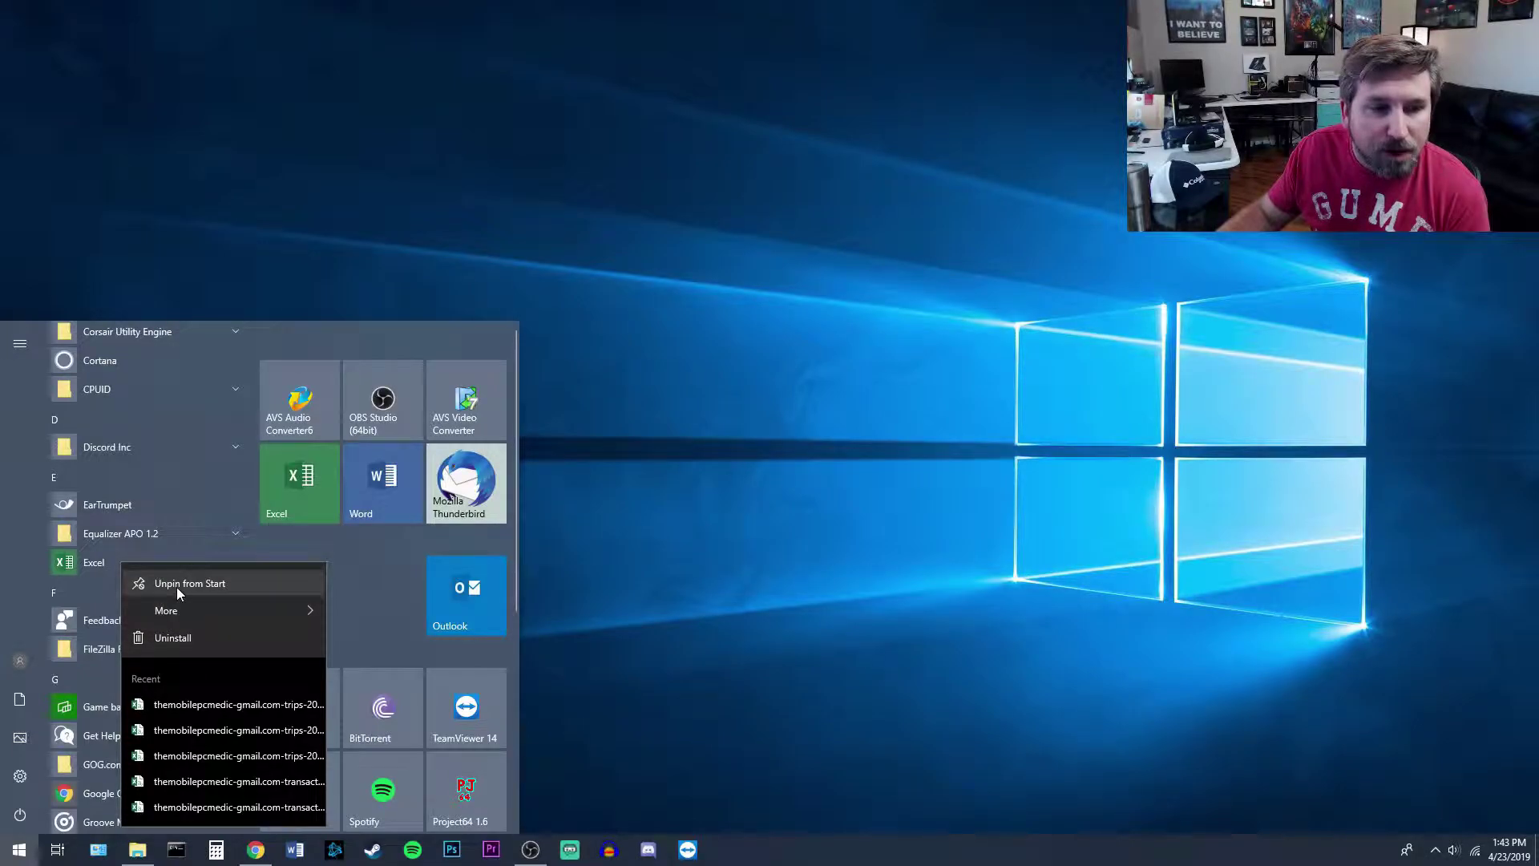
pyautogui.moveTo(160, 610)
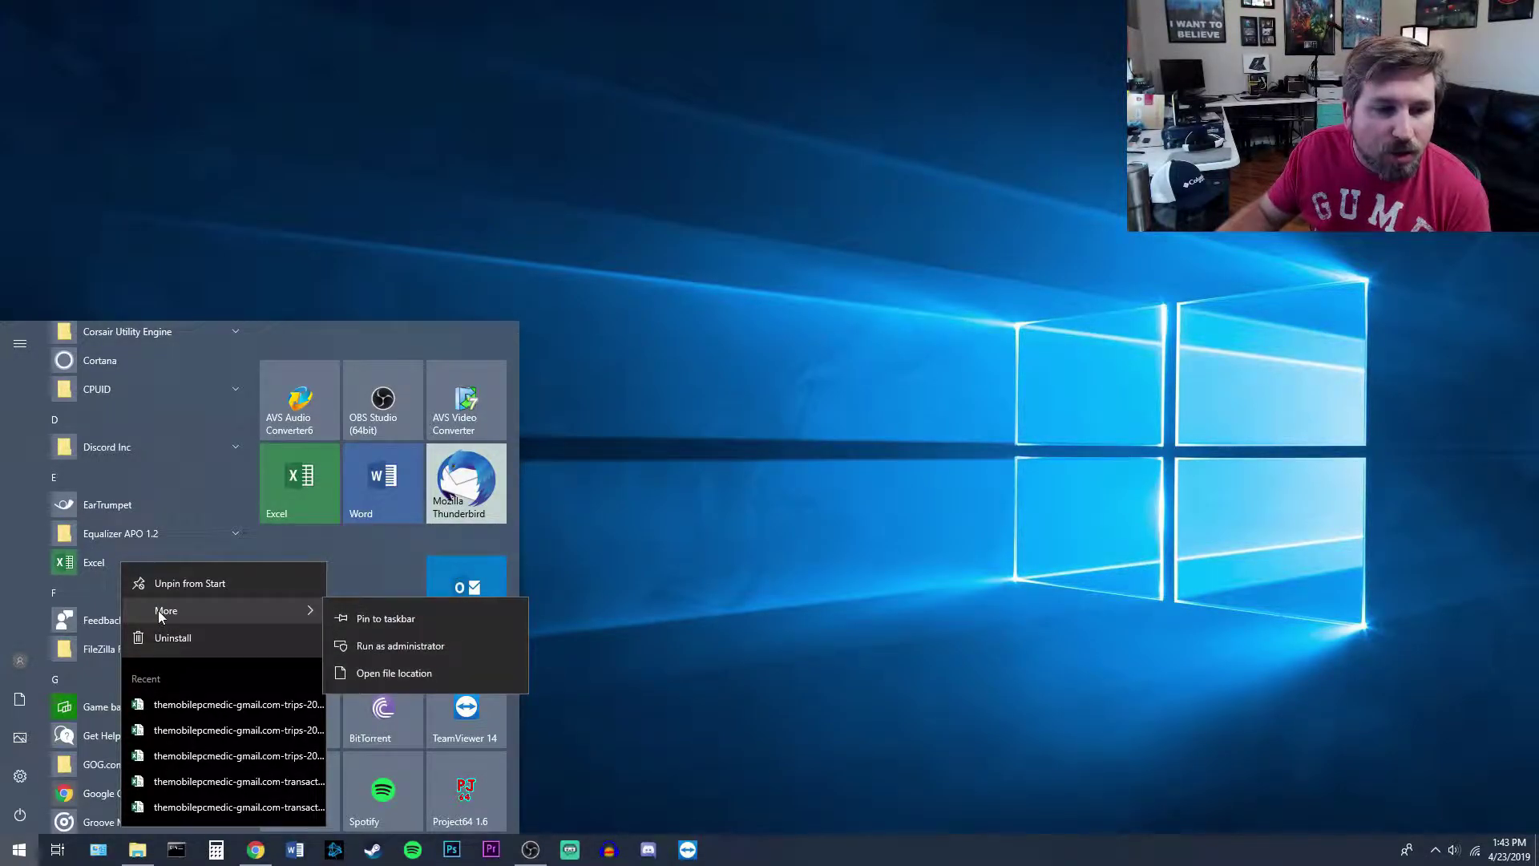
pyautogui.click(412, 619)
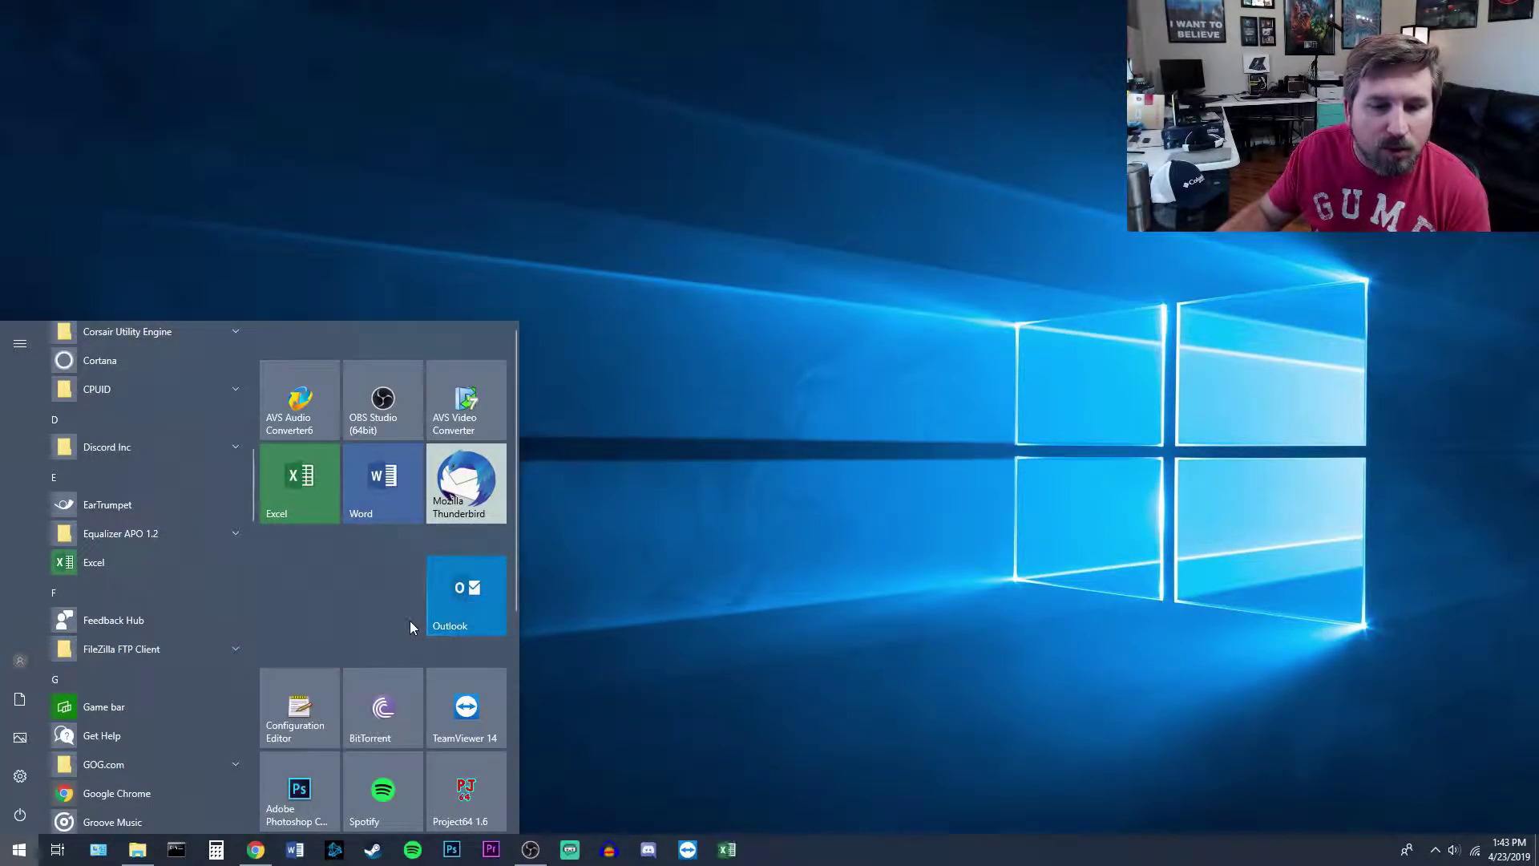
pyautogui.click(623, 414)
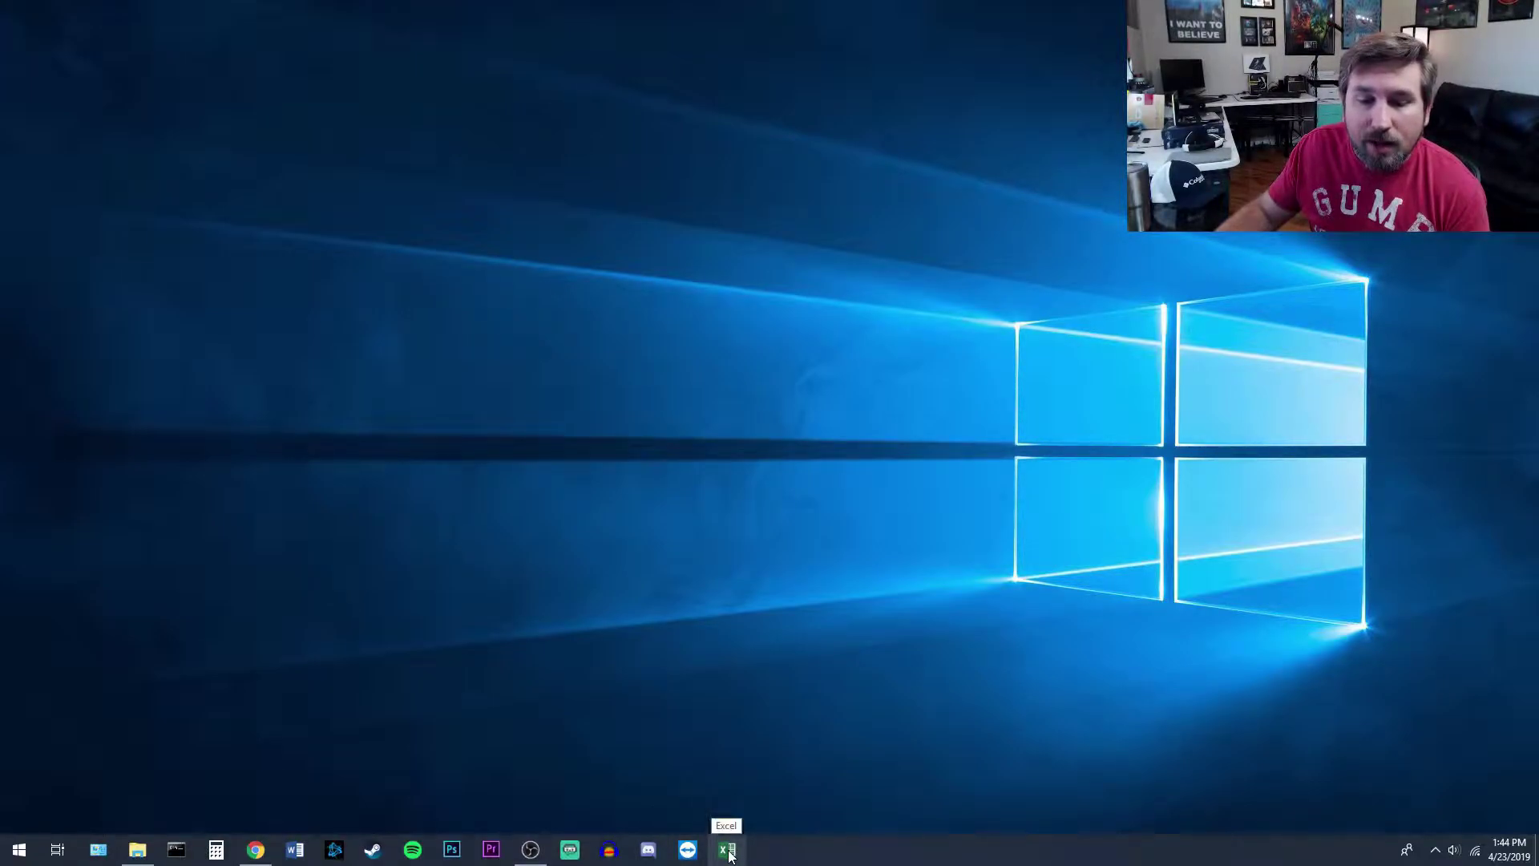
pyautogui.moveTo(728, 856); pyautogui.dragTo(292, 853)
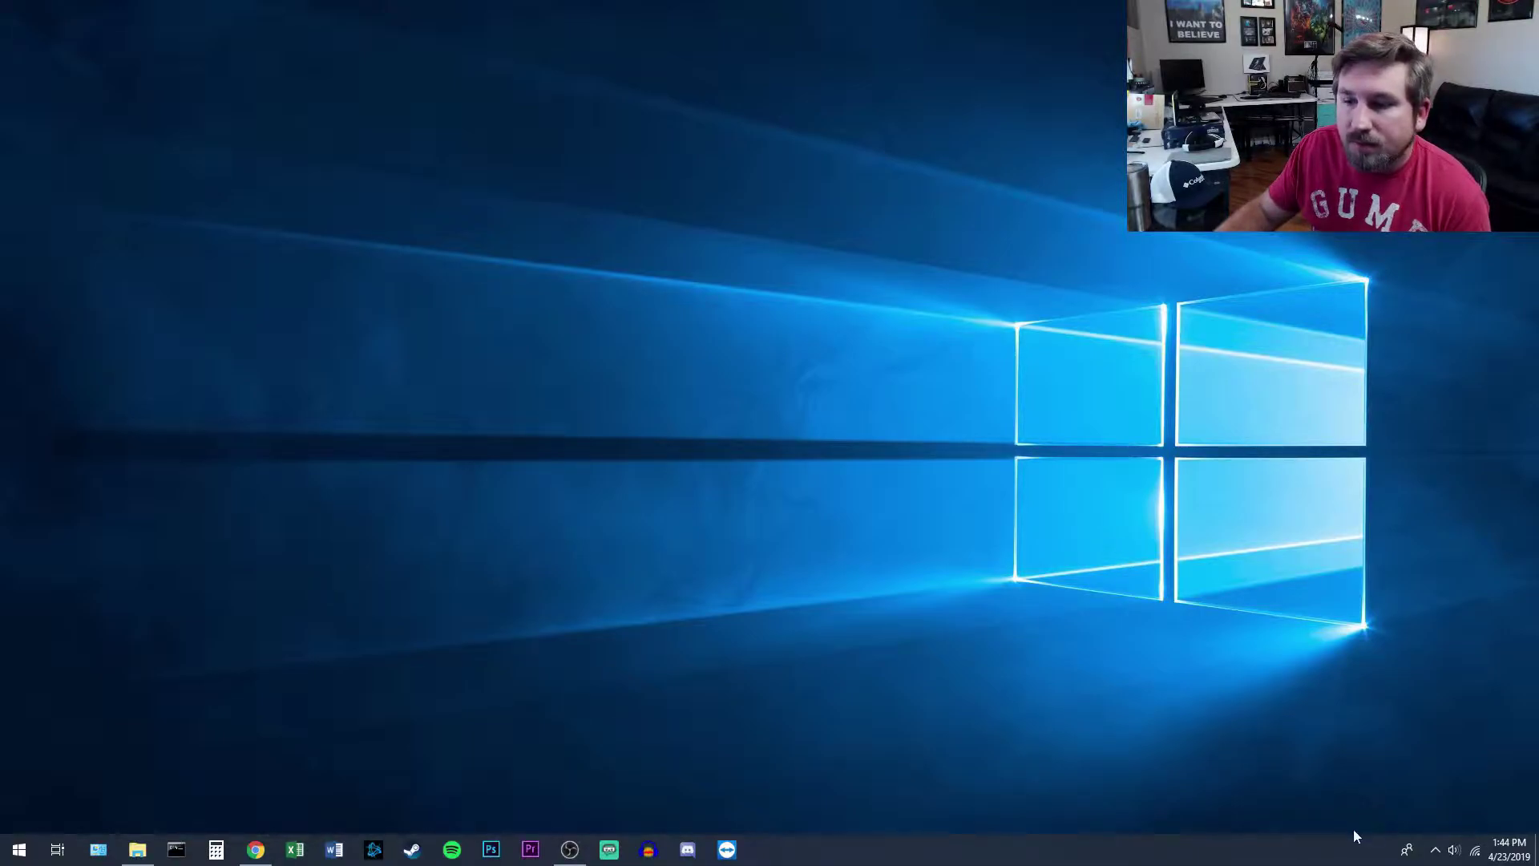
# Step: Remove the People icon from the taskbar
pyautogui.moveTo(1504, 855)
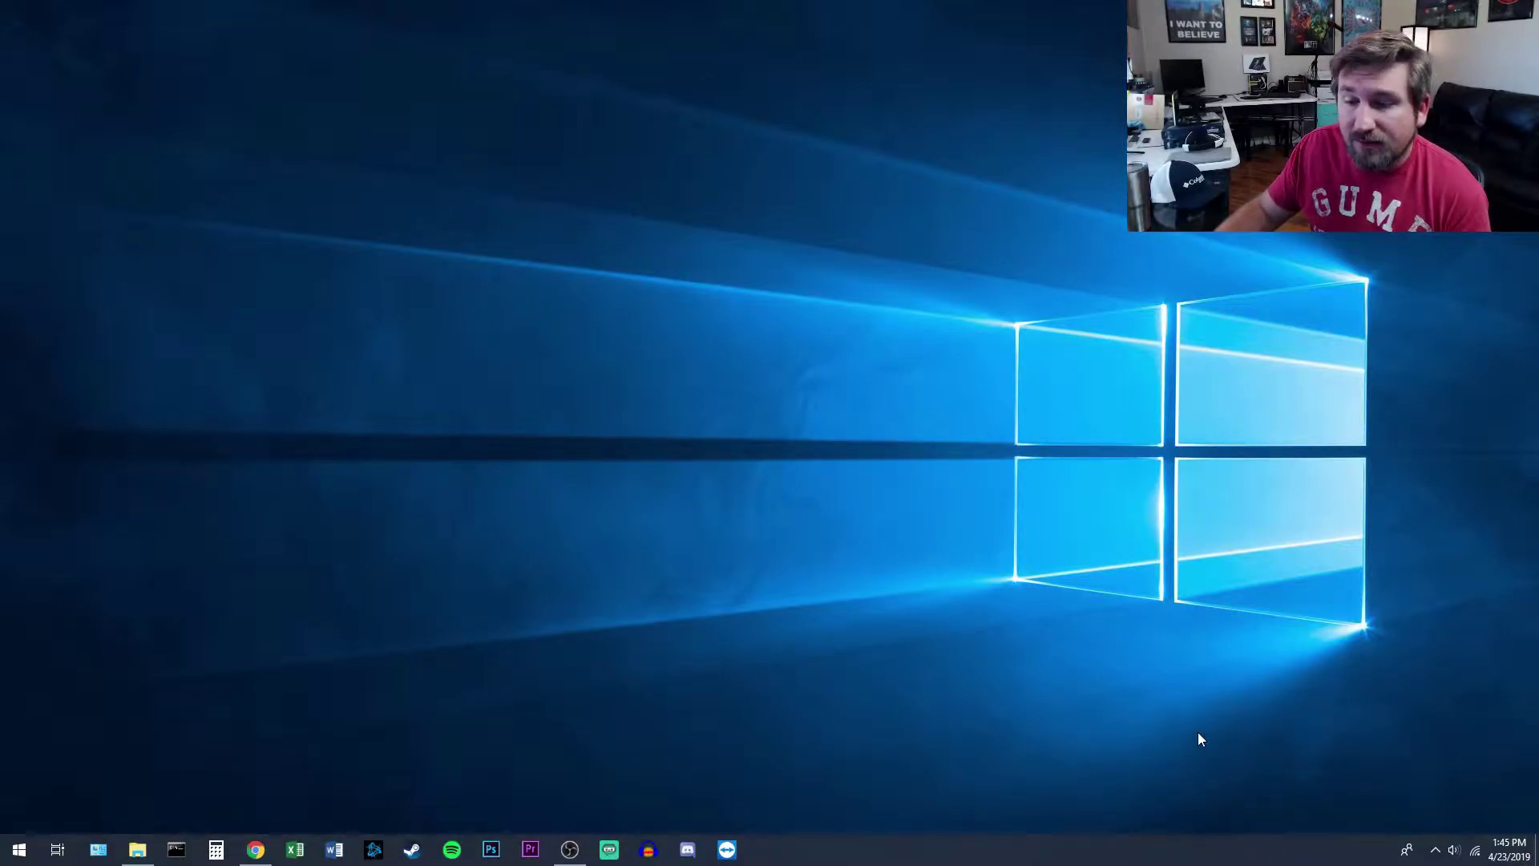
pyautogui.rightClick(1406, 854)
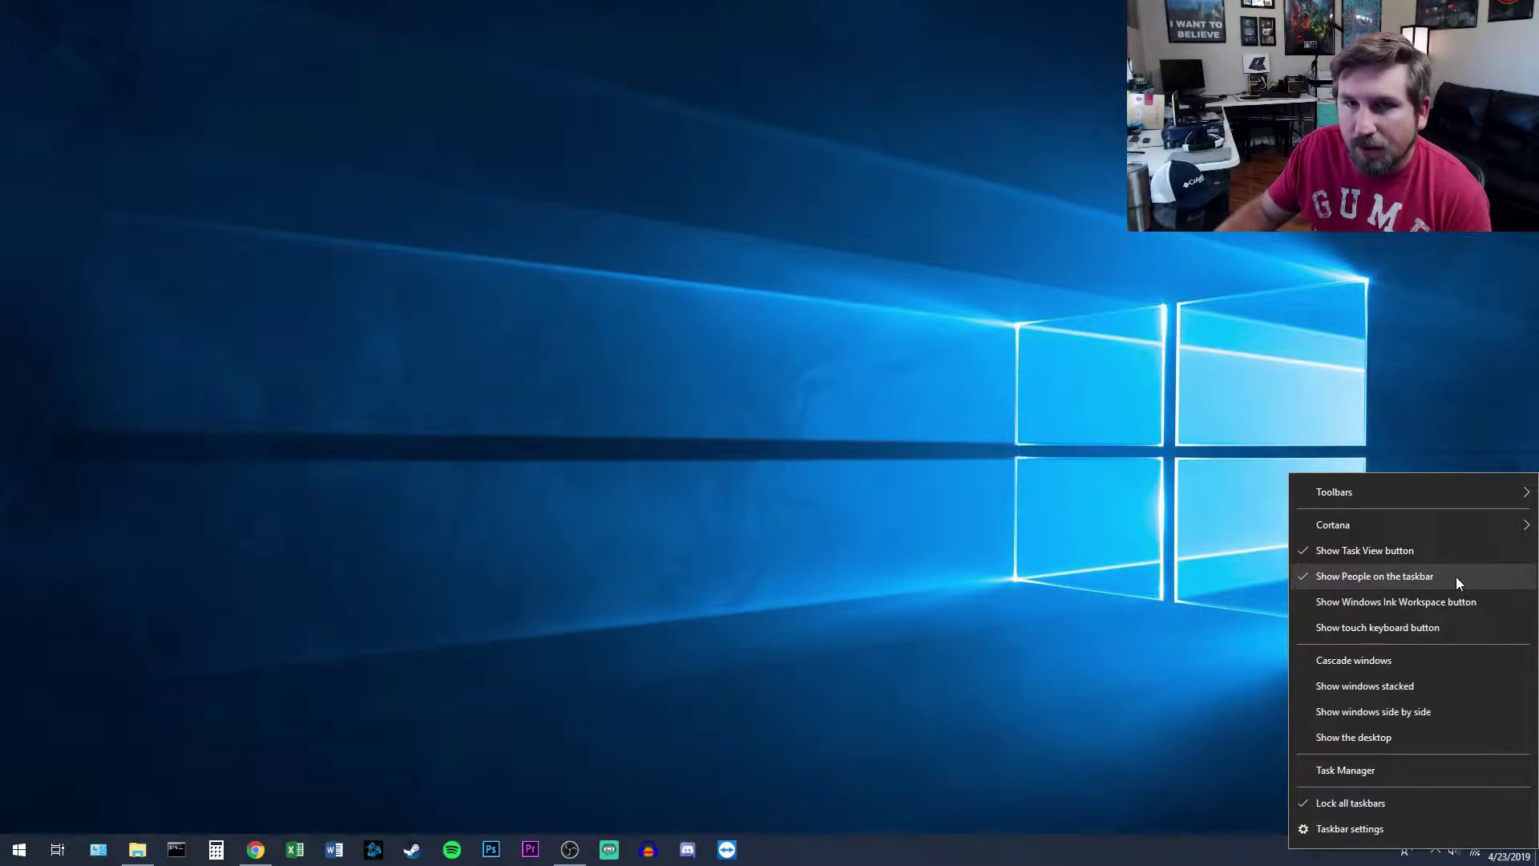
pyautogui.click(1347, 579)
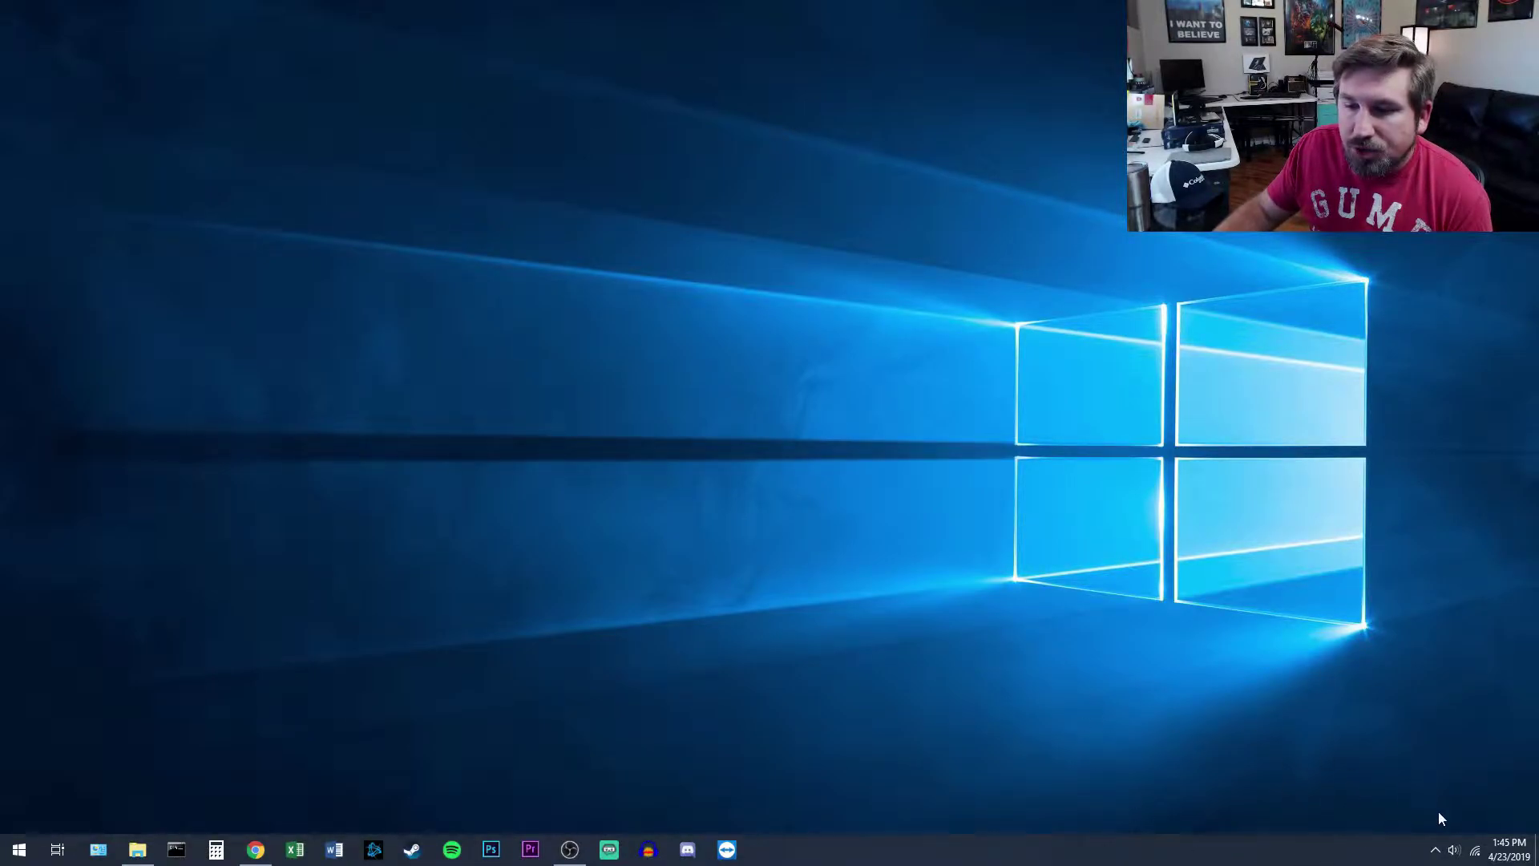
# Step: Show the hidden notification area icons twice to examine the background programs, closing the overflow each time
pyautogui.click(1438, 856)
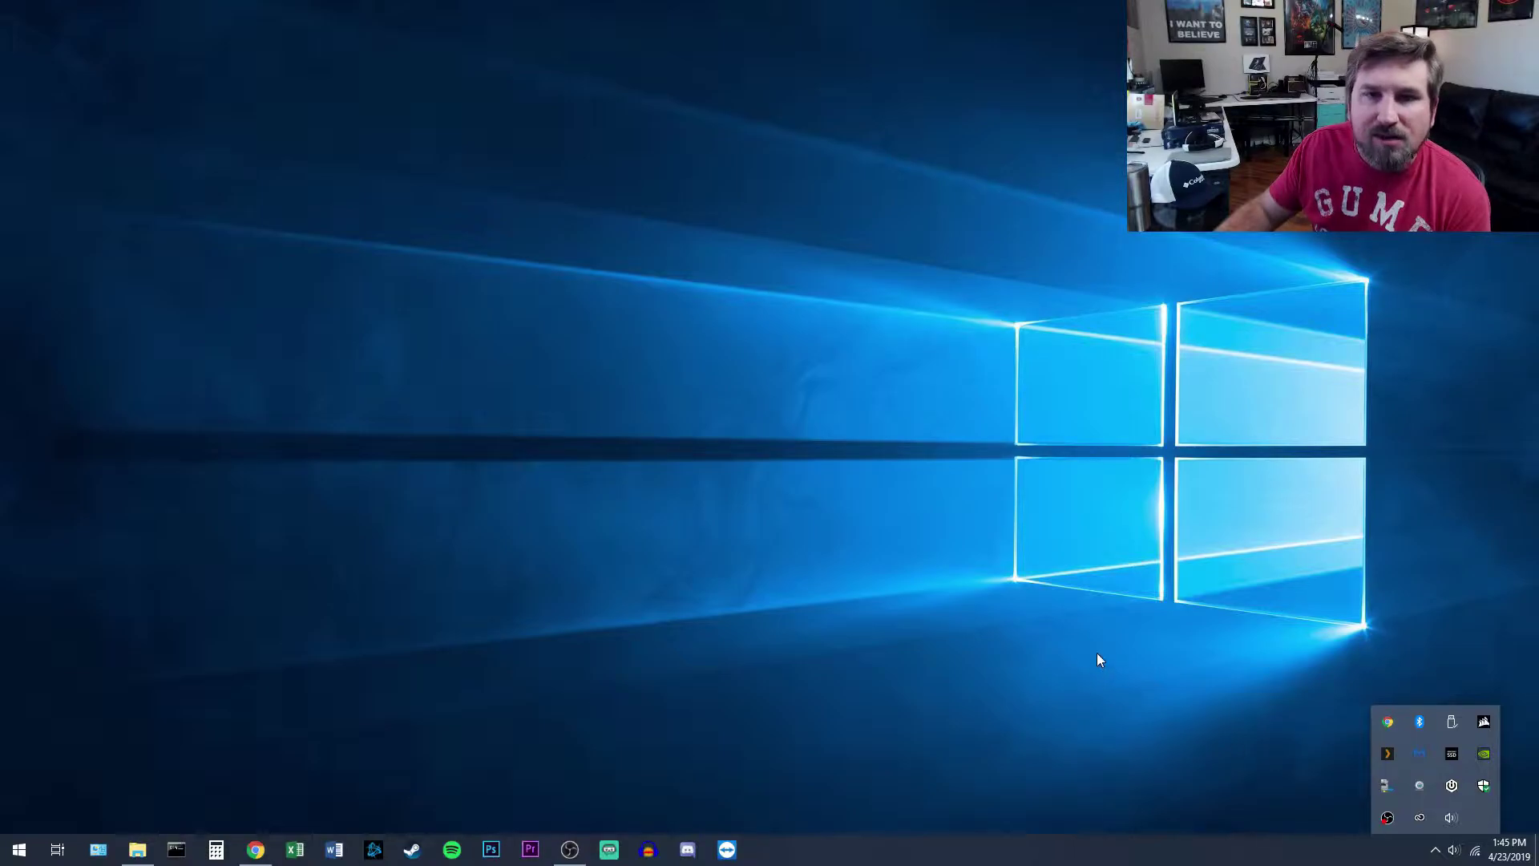
pyautogui.click(1202, 671)
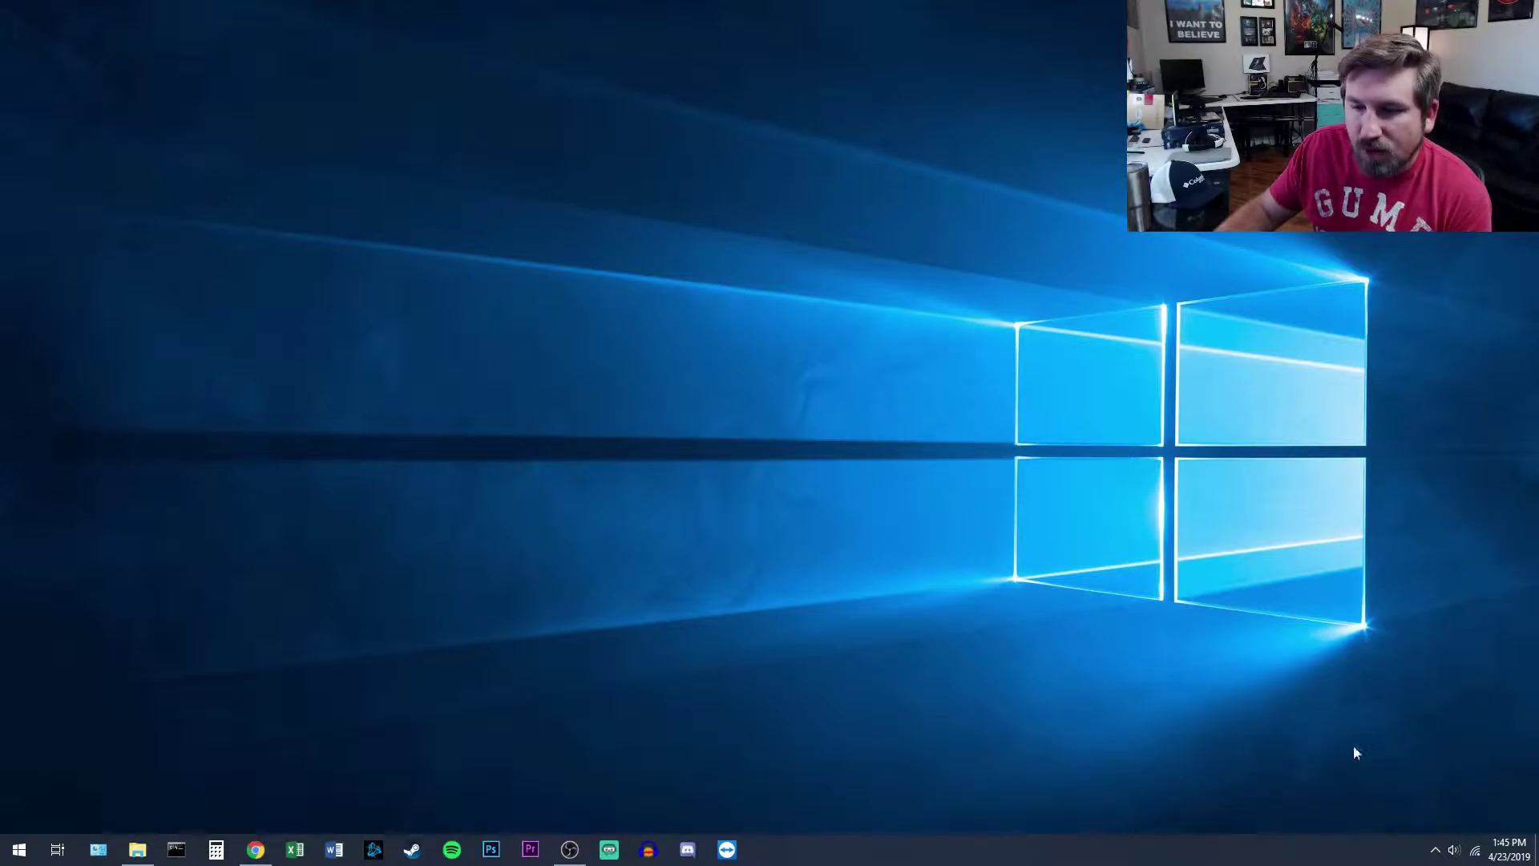
pyautogui.click(1434, 848)
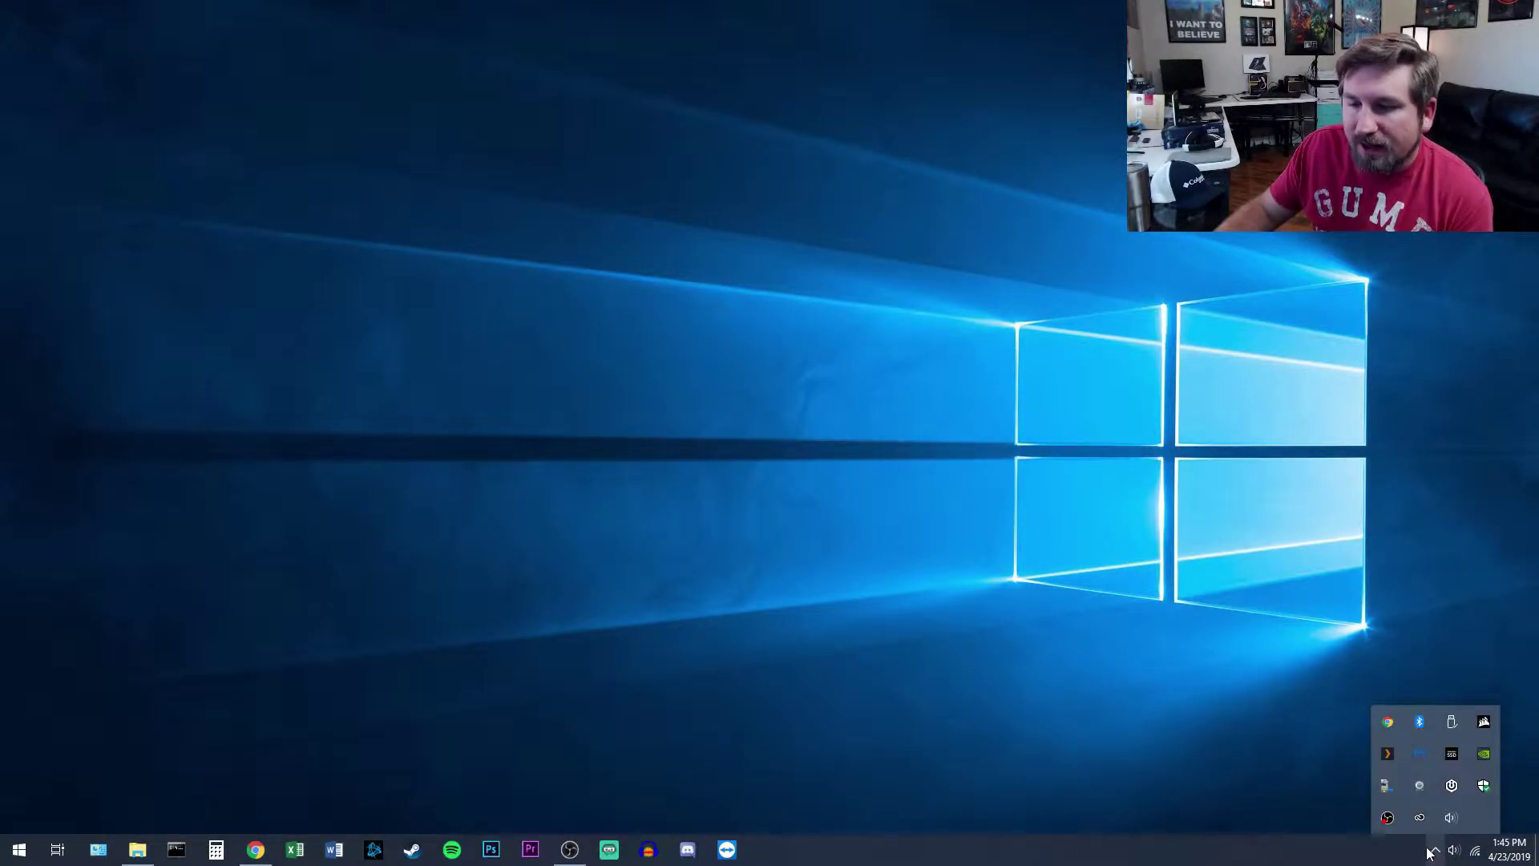
pyautogui.click(1217, 716)
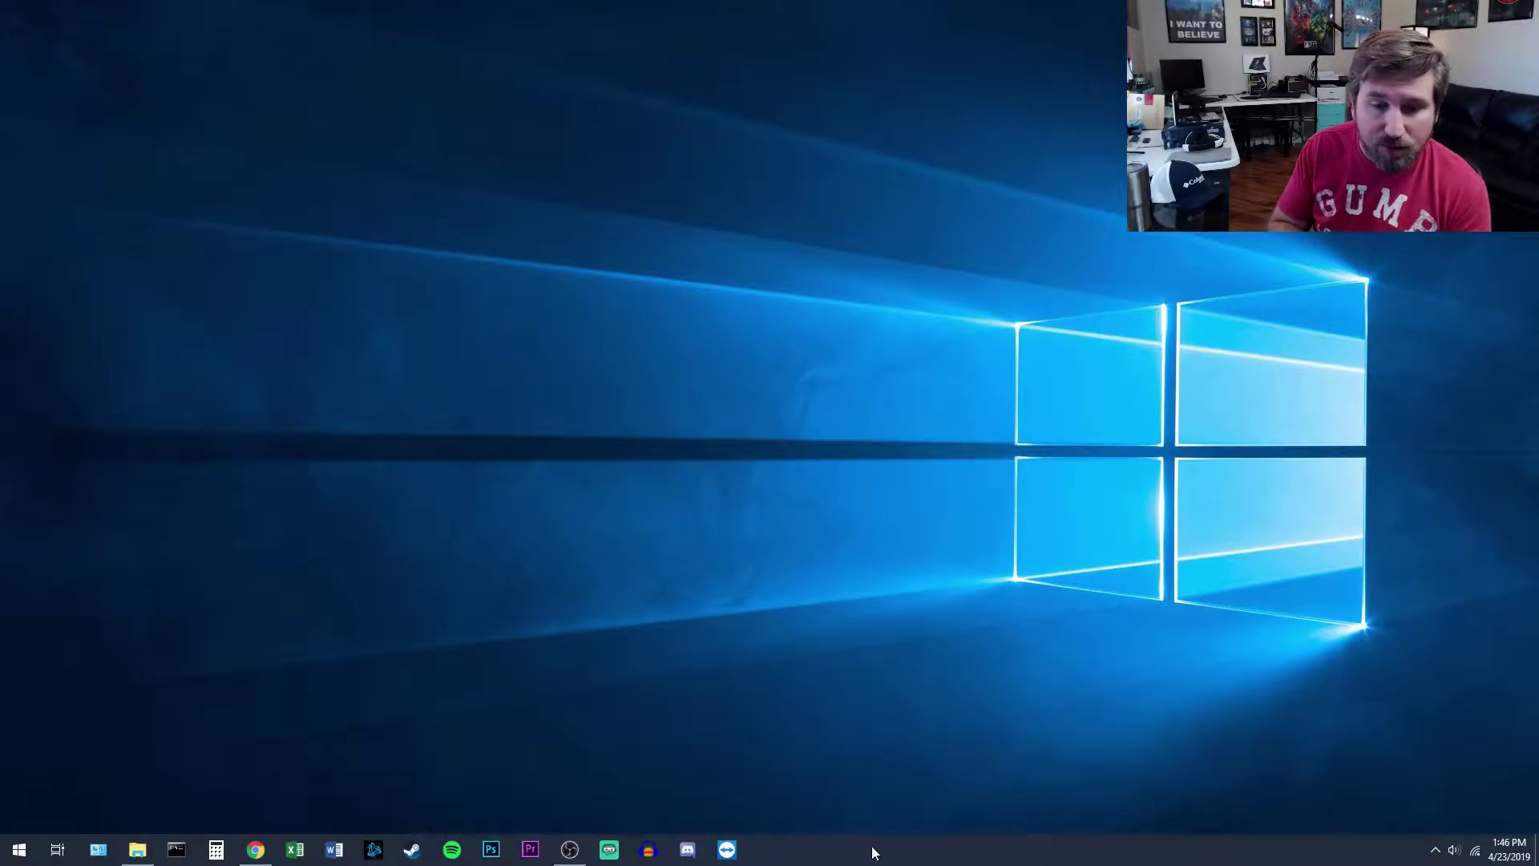
# Step: Open the taskbar settings, and switch automatic hiding in desktop mode on and back off
pyautogui.rightClick(964, 847)
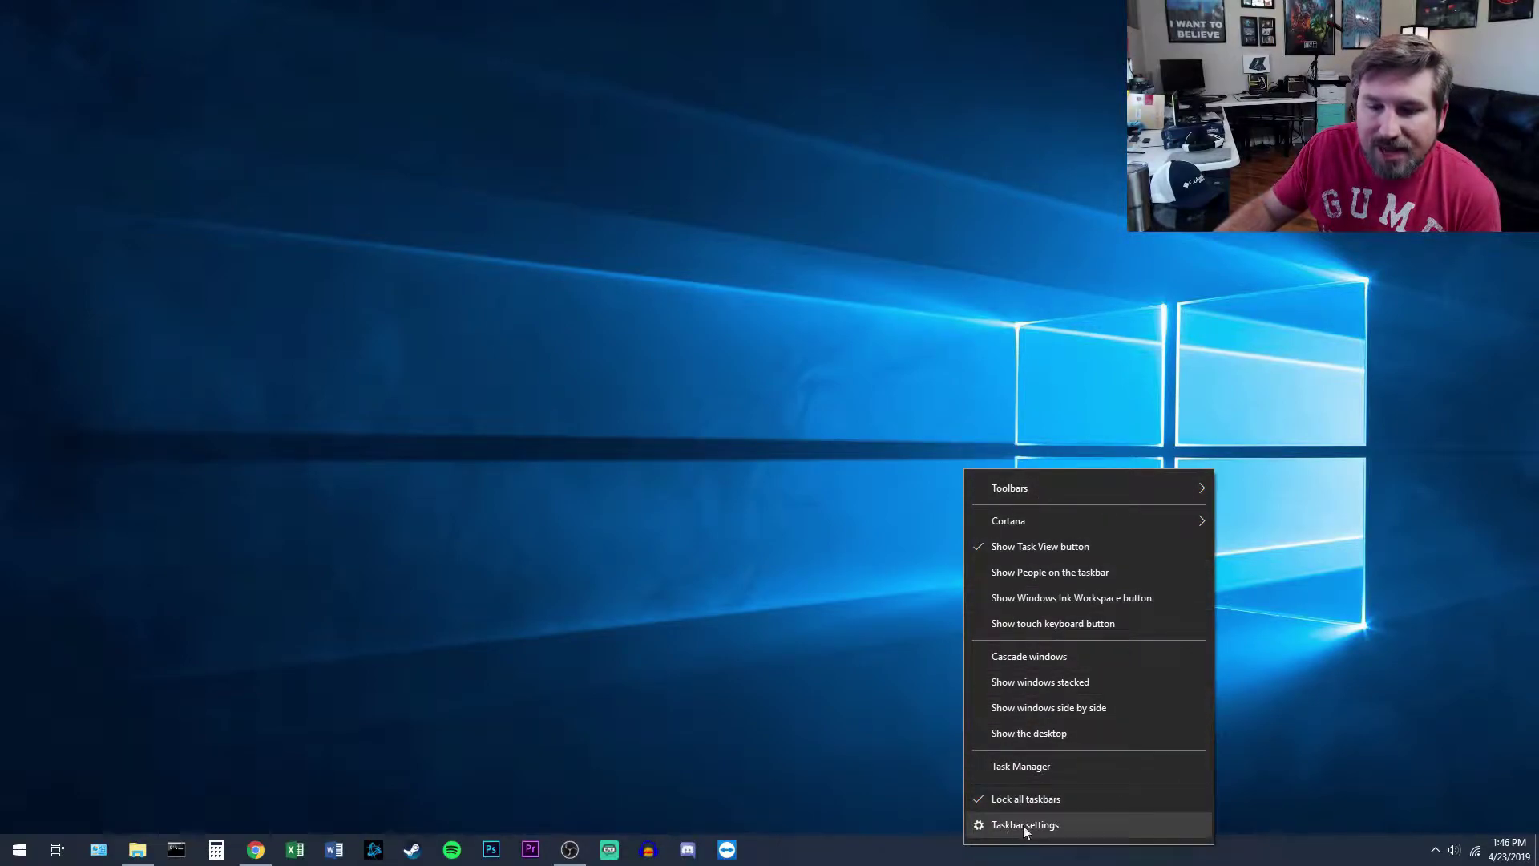
pyautogui.click(1069, 825)
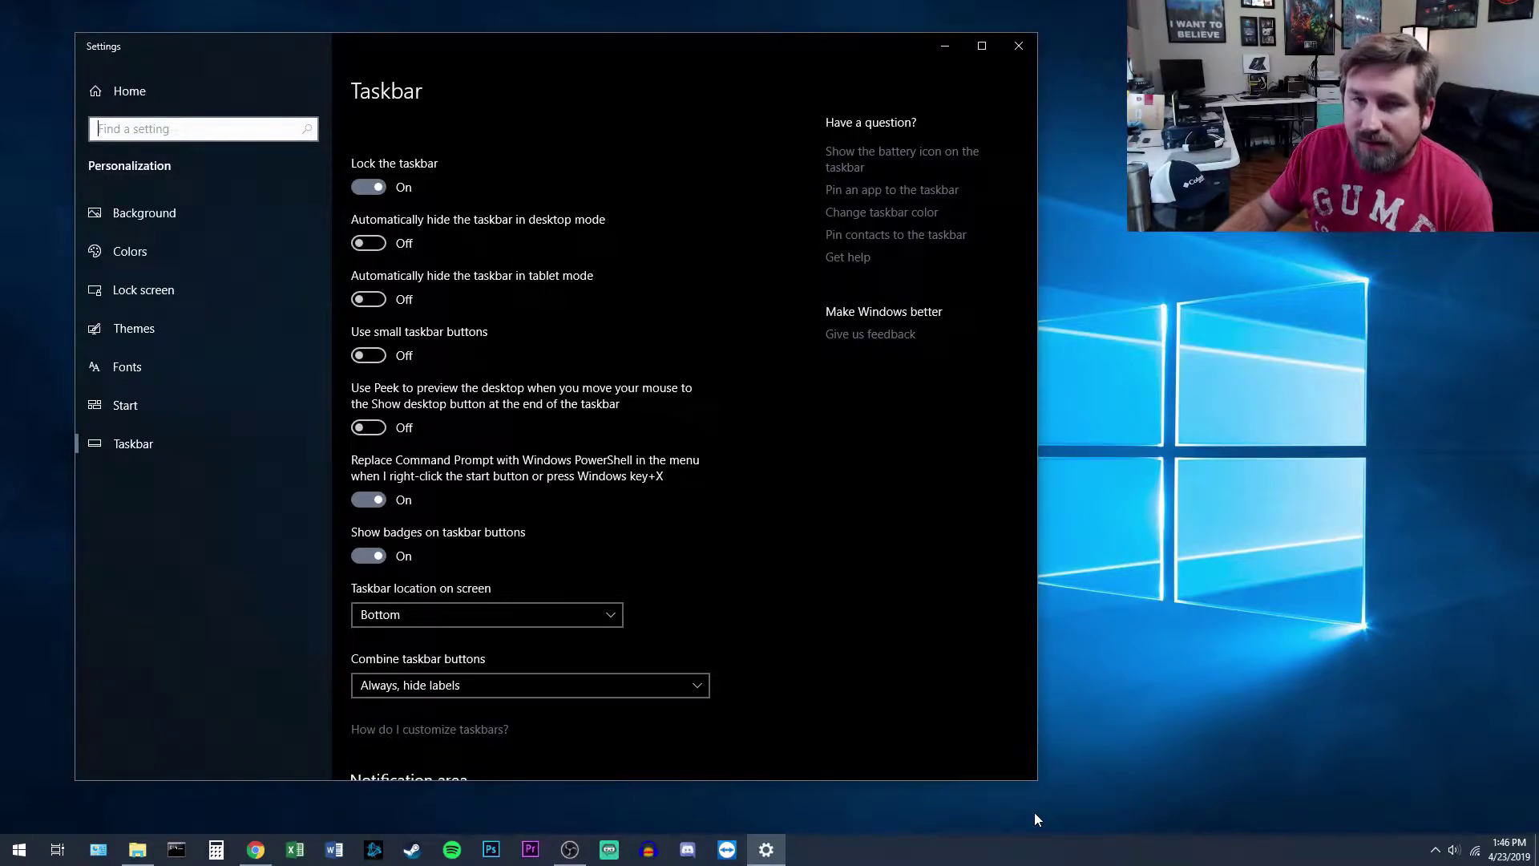
pyautogui.click(367, 244)
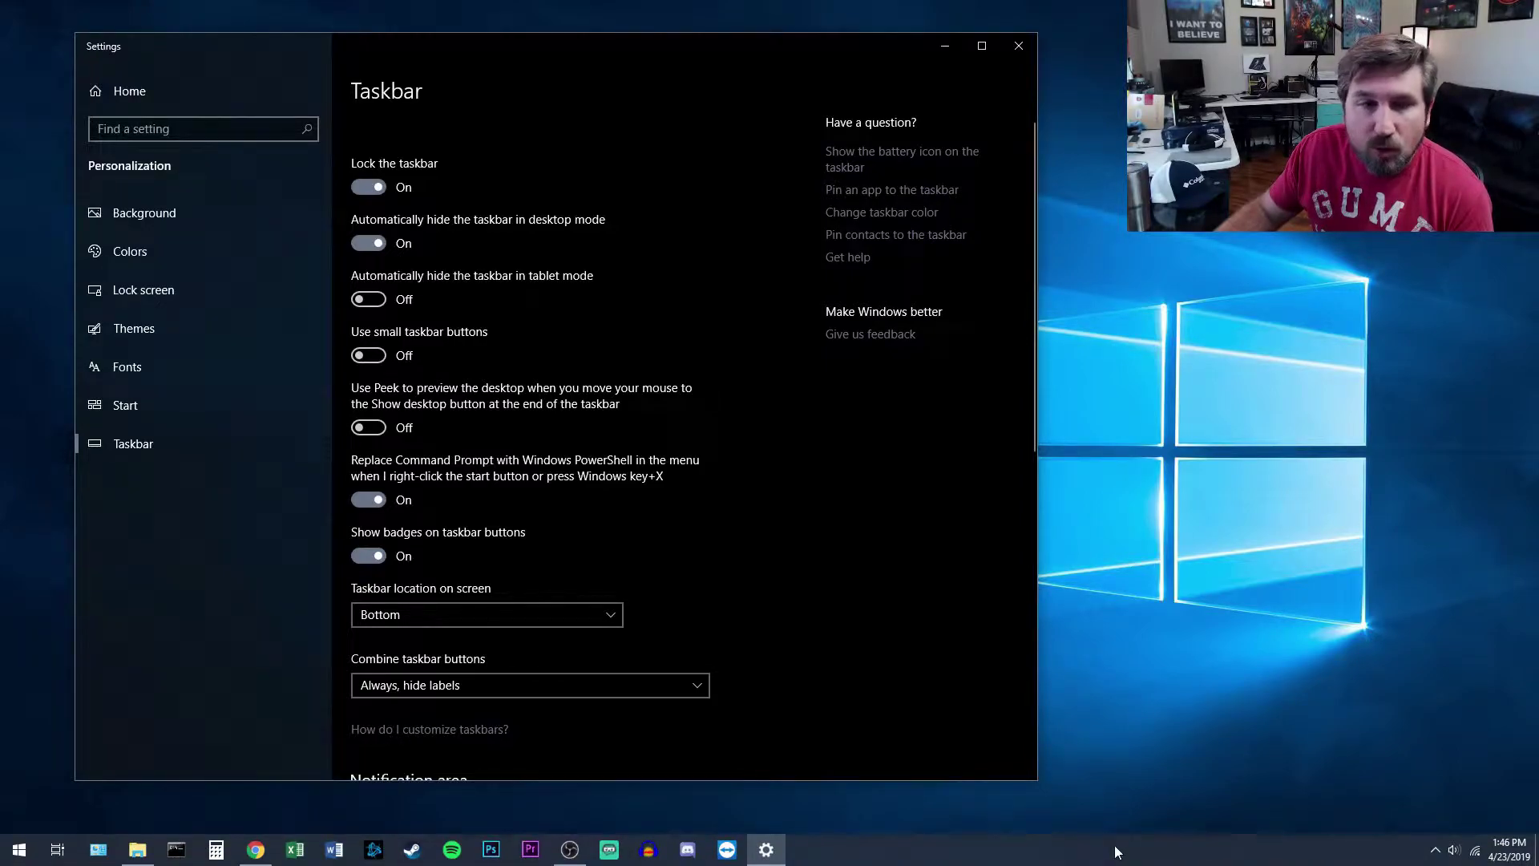
pyautogui.click(368, 243)
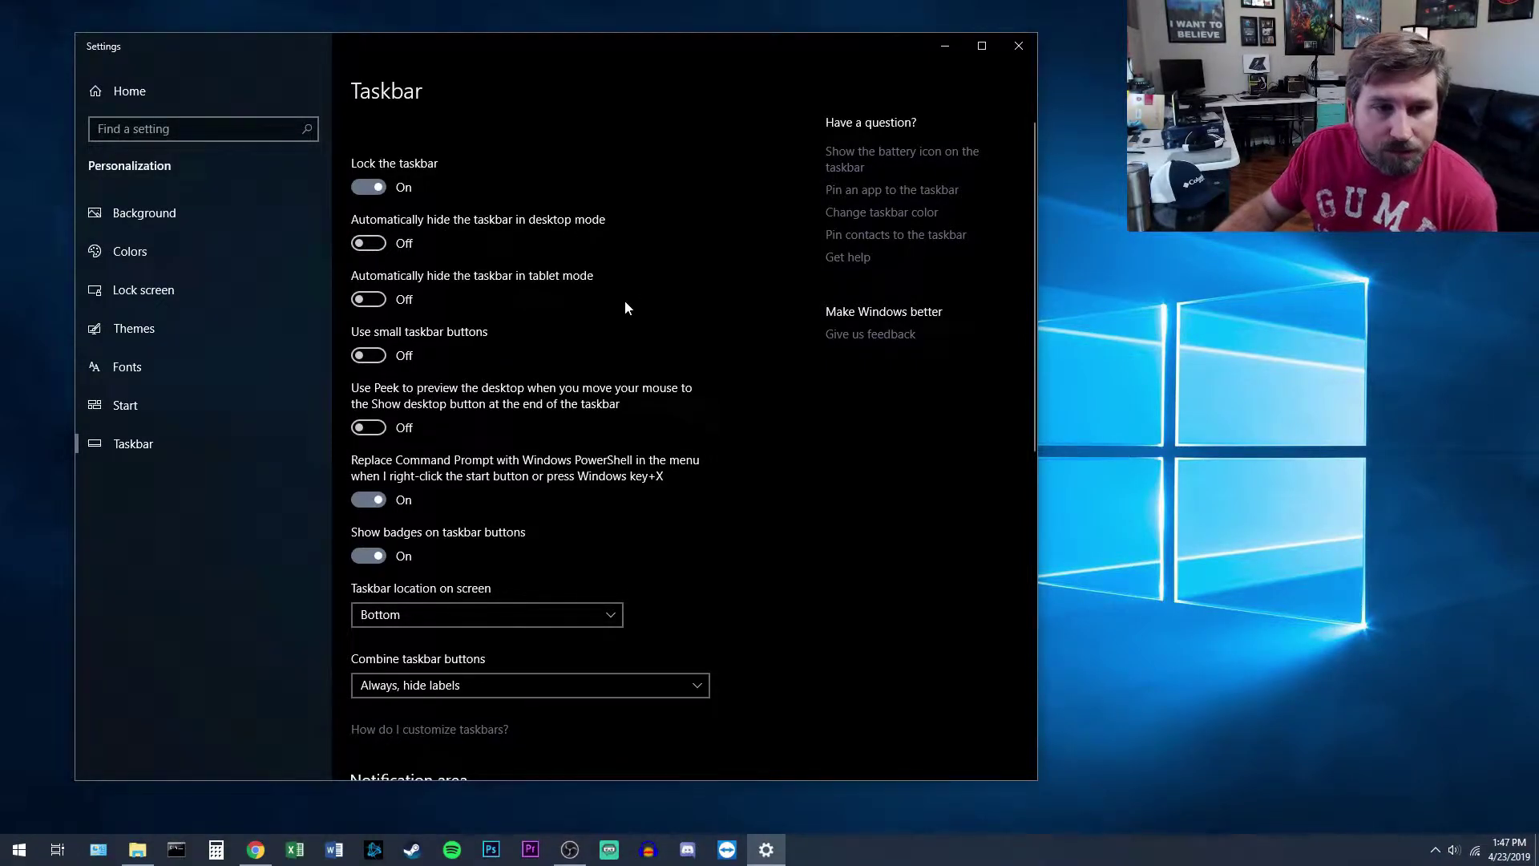
# Step: Set the taskbar location on screen to Left, and open and close the Start menu there
pyautogui.scroll(-5, 668, 350)
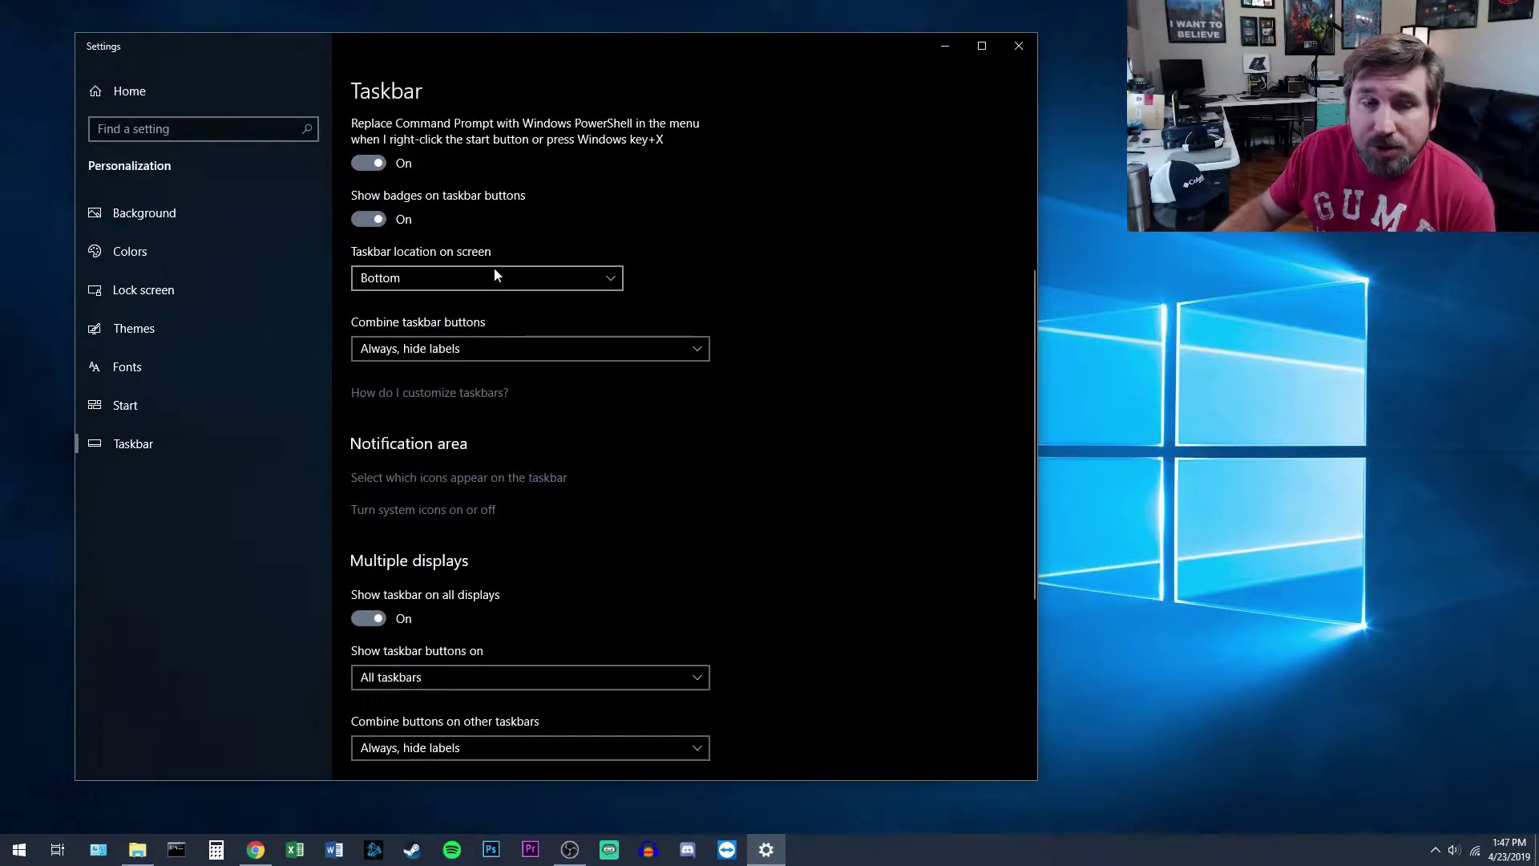
pyautogui.click(430, 281)
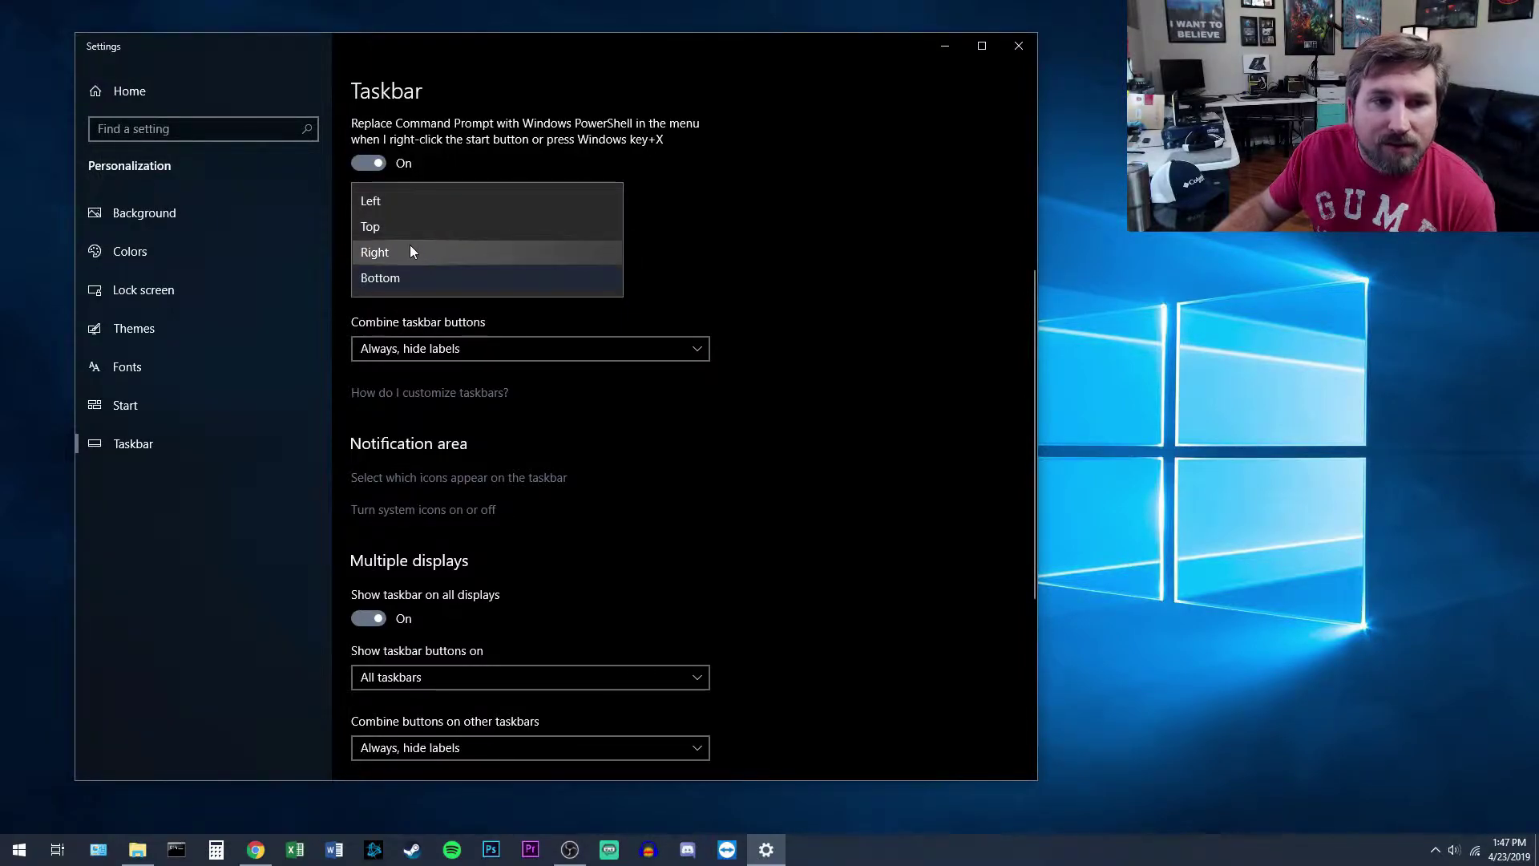
pyautogui.click(455, 202)
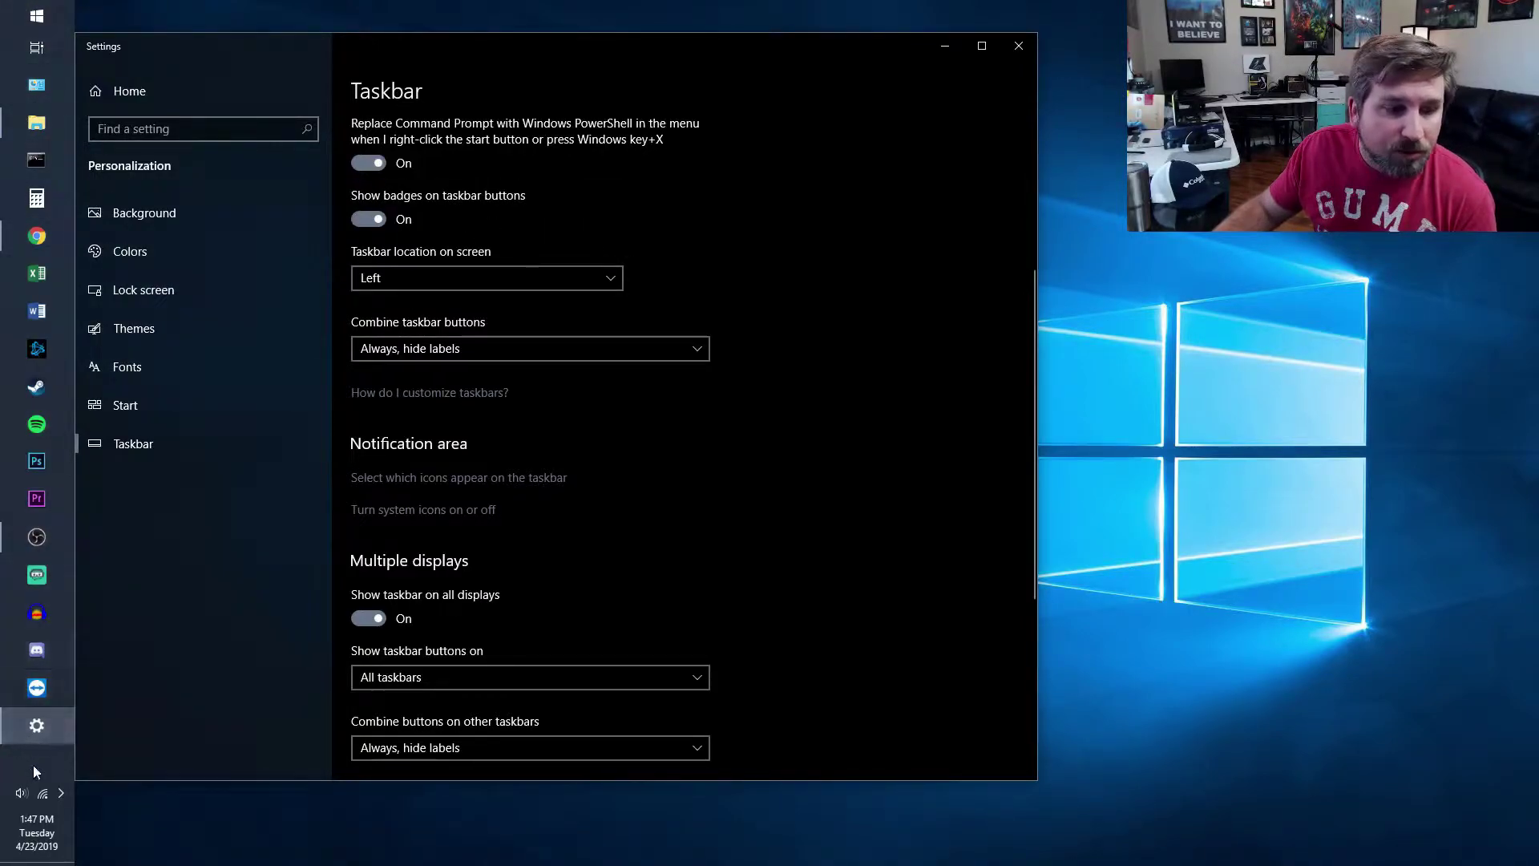
pyautogui.click(31, 20)
pyautogui.click(22, 10)
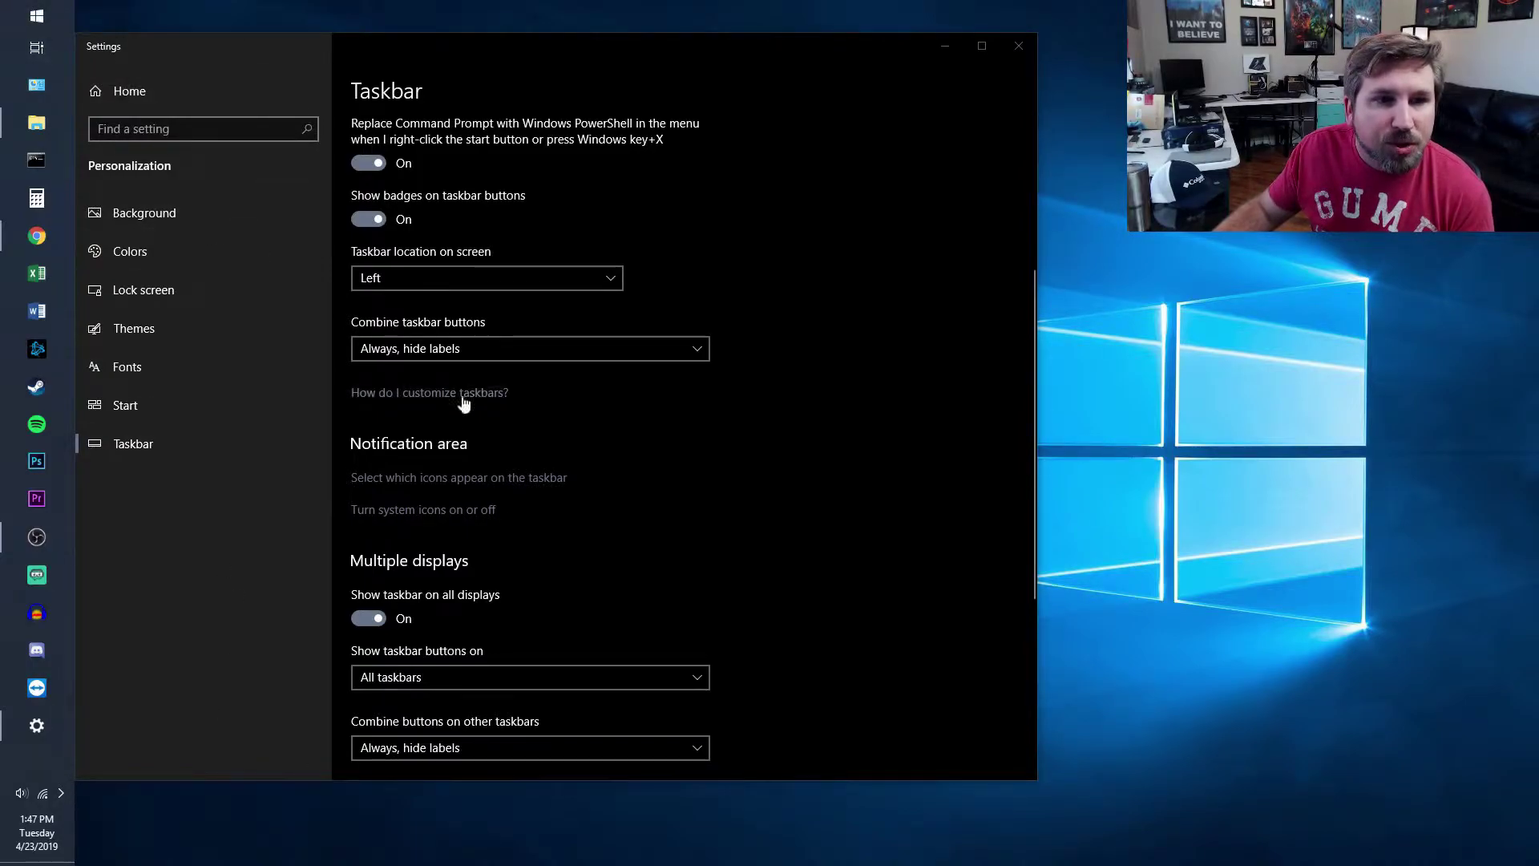
# Step: Try the Top and Right taskbar locations, and return the taskbar to Bottom
pyautogui.click(412, 281)
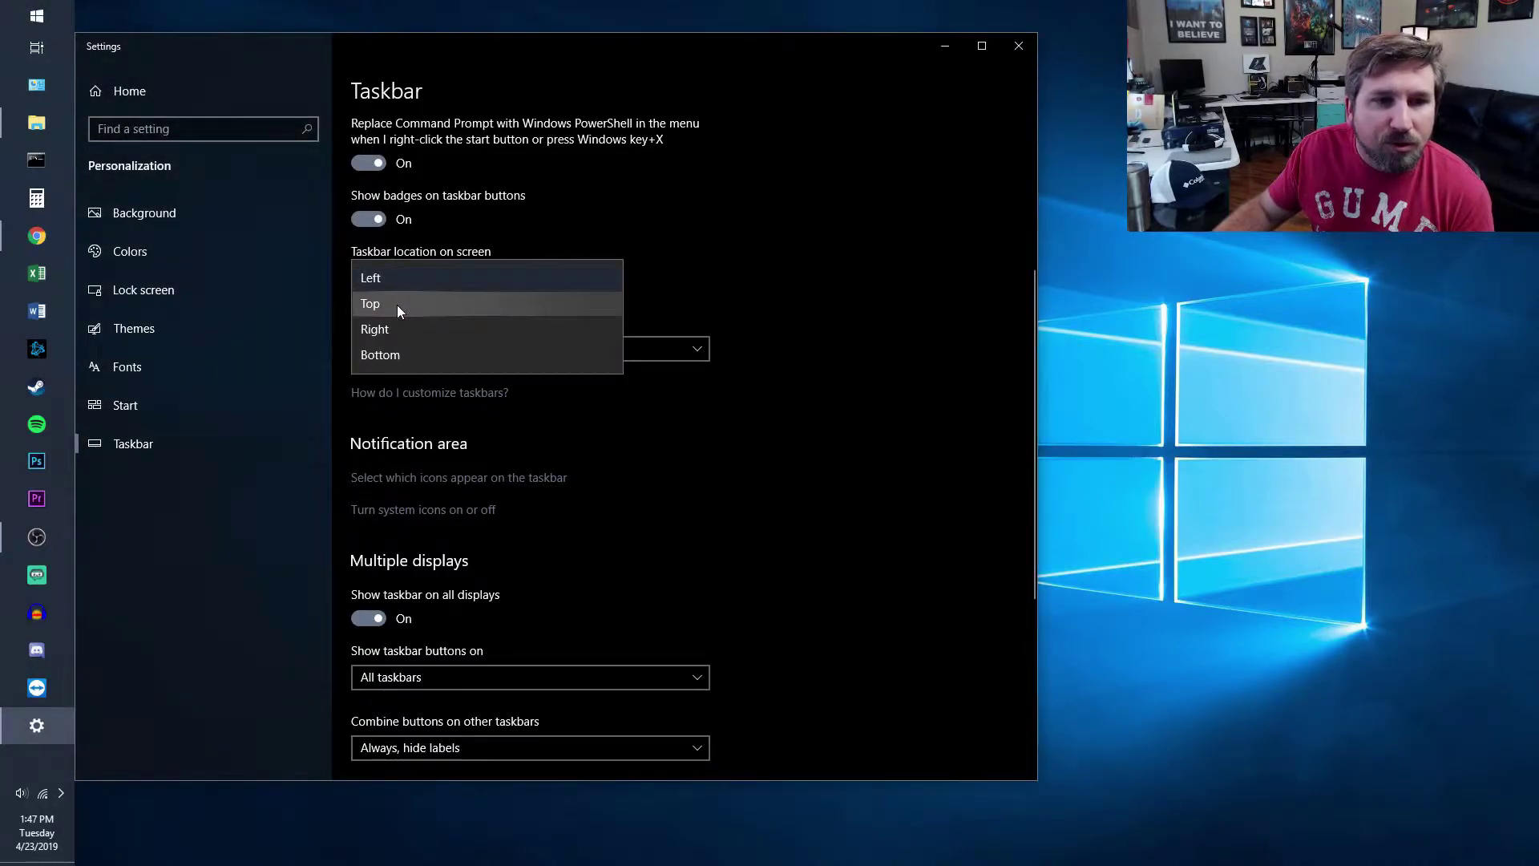
pyautogui.click(396, 304)
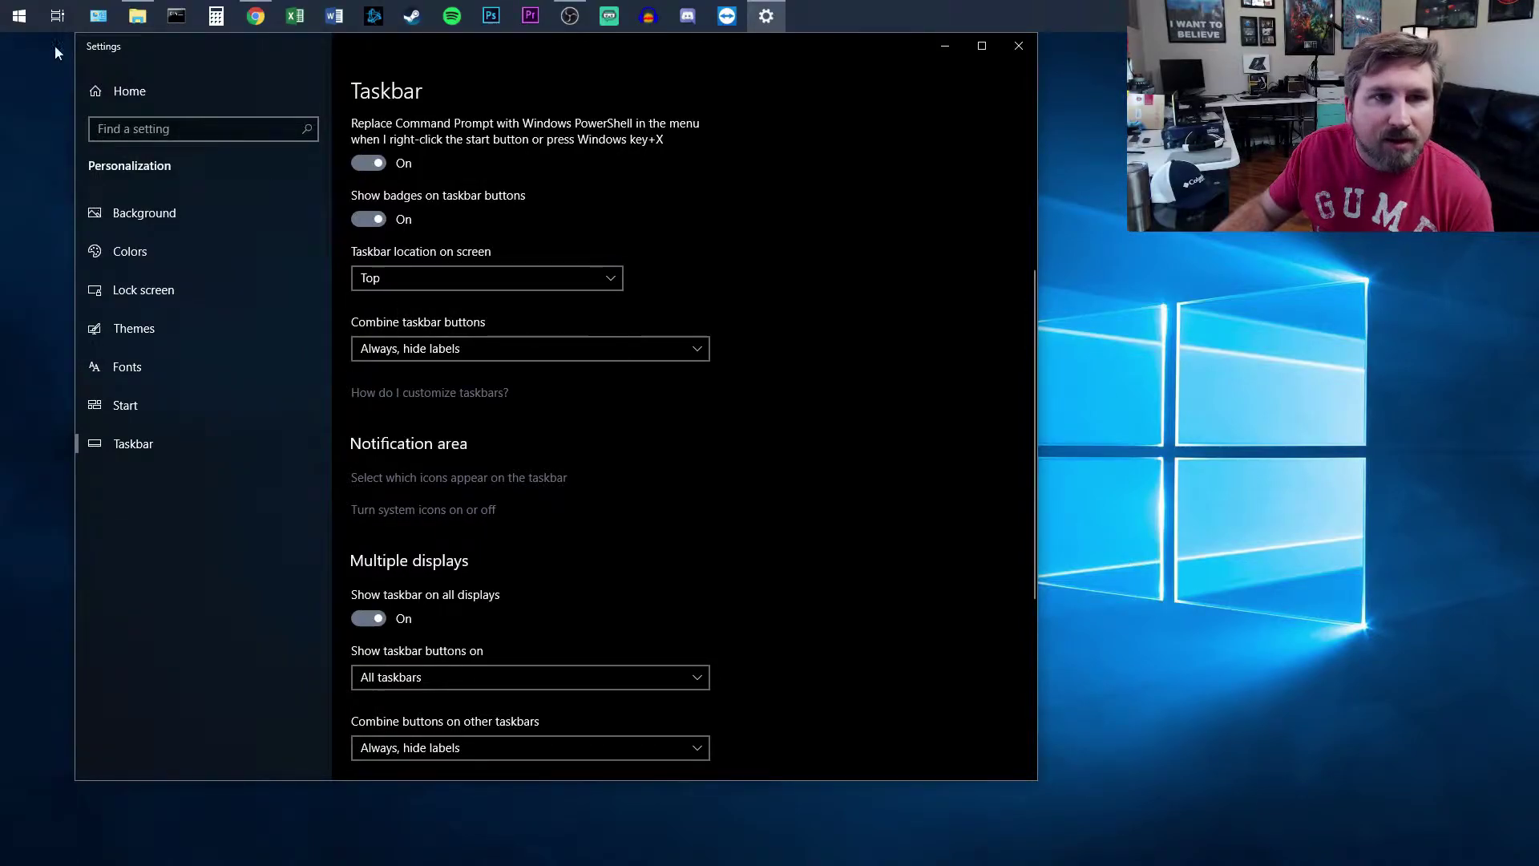
pyautogui.click(449, 277)
pyautogui.click(409, 303)
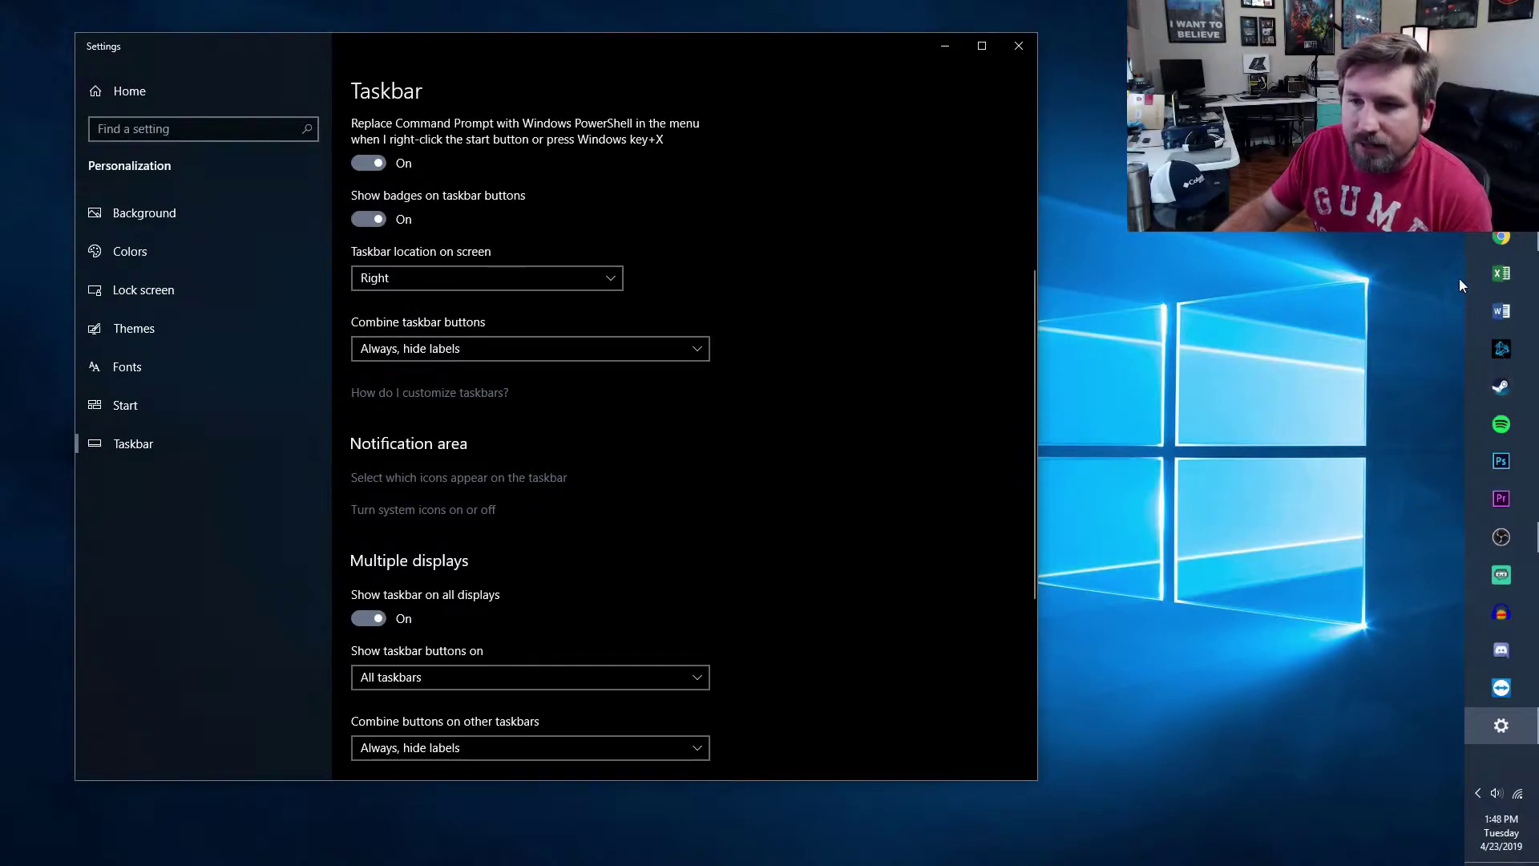
pyautogui.click(428, 281)
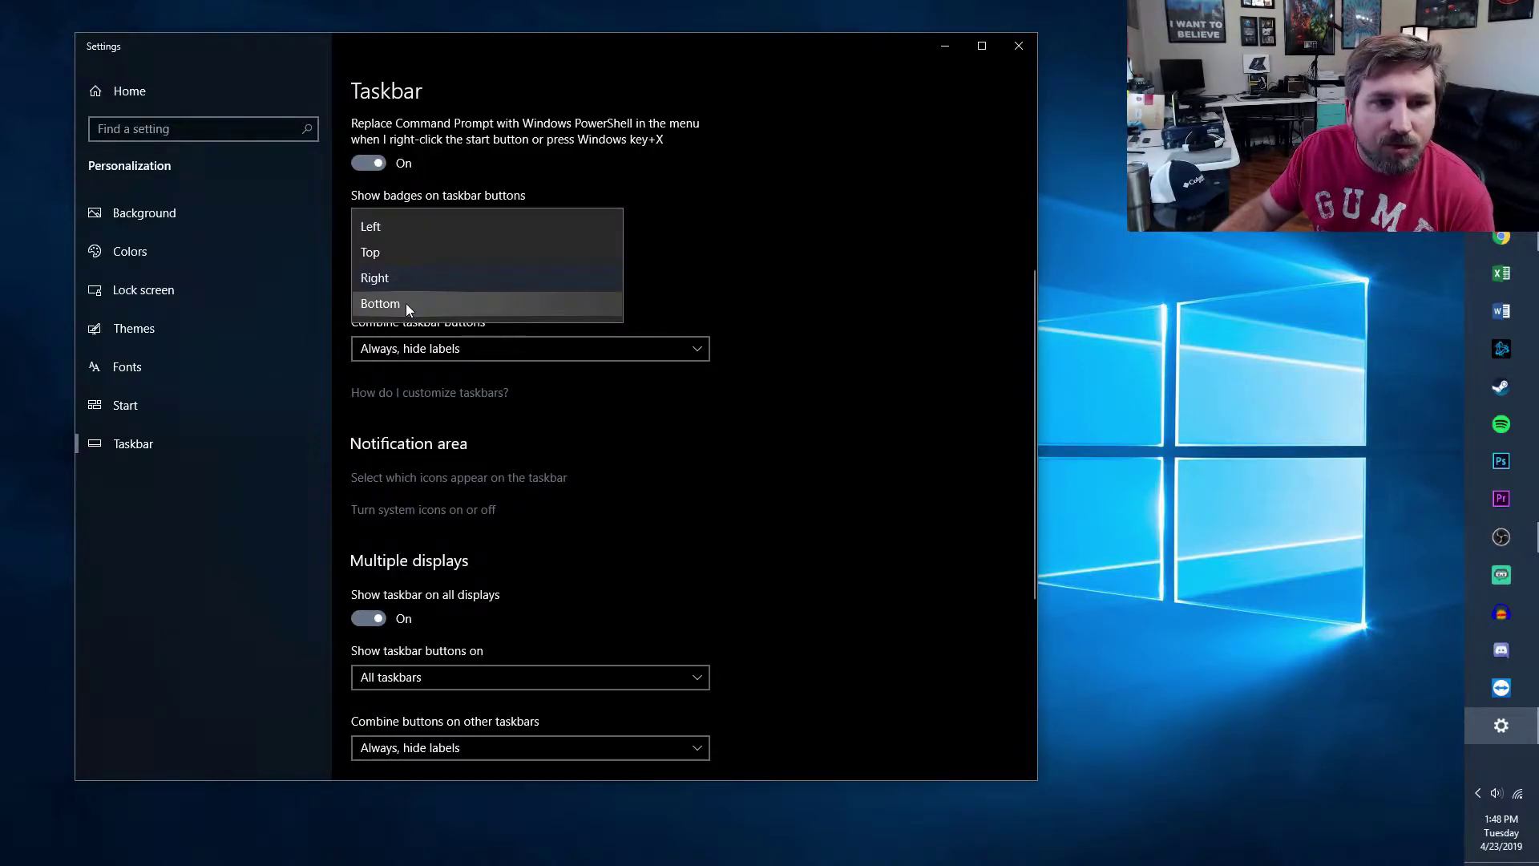
pyautogui.click(406, 303)
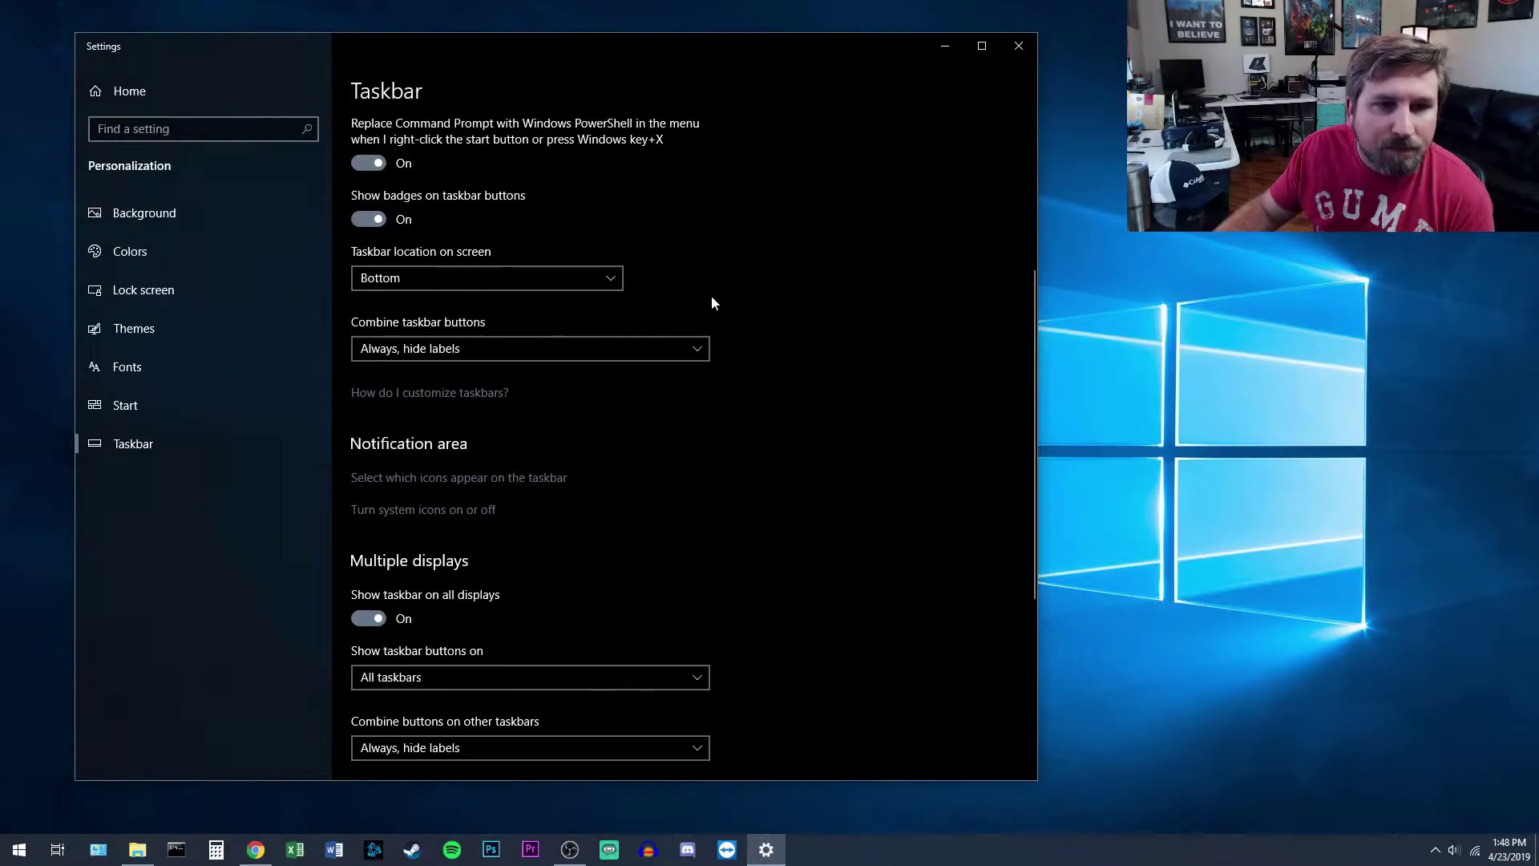
# Step: Open the settings for turning system icons on or off, and switch Action Center on and back off
pyautogui.scroll(-3, 731, 272)
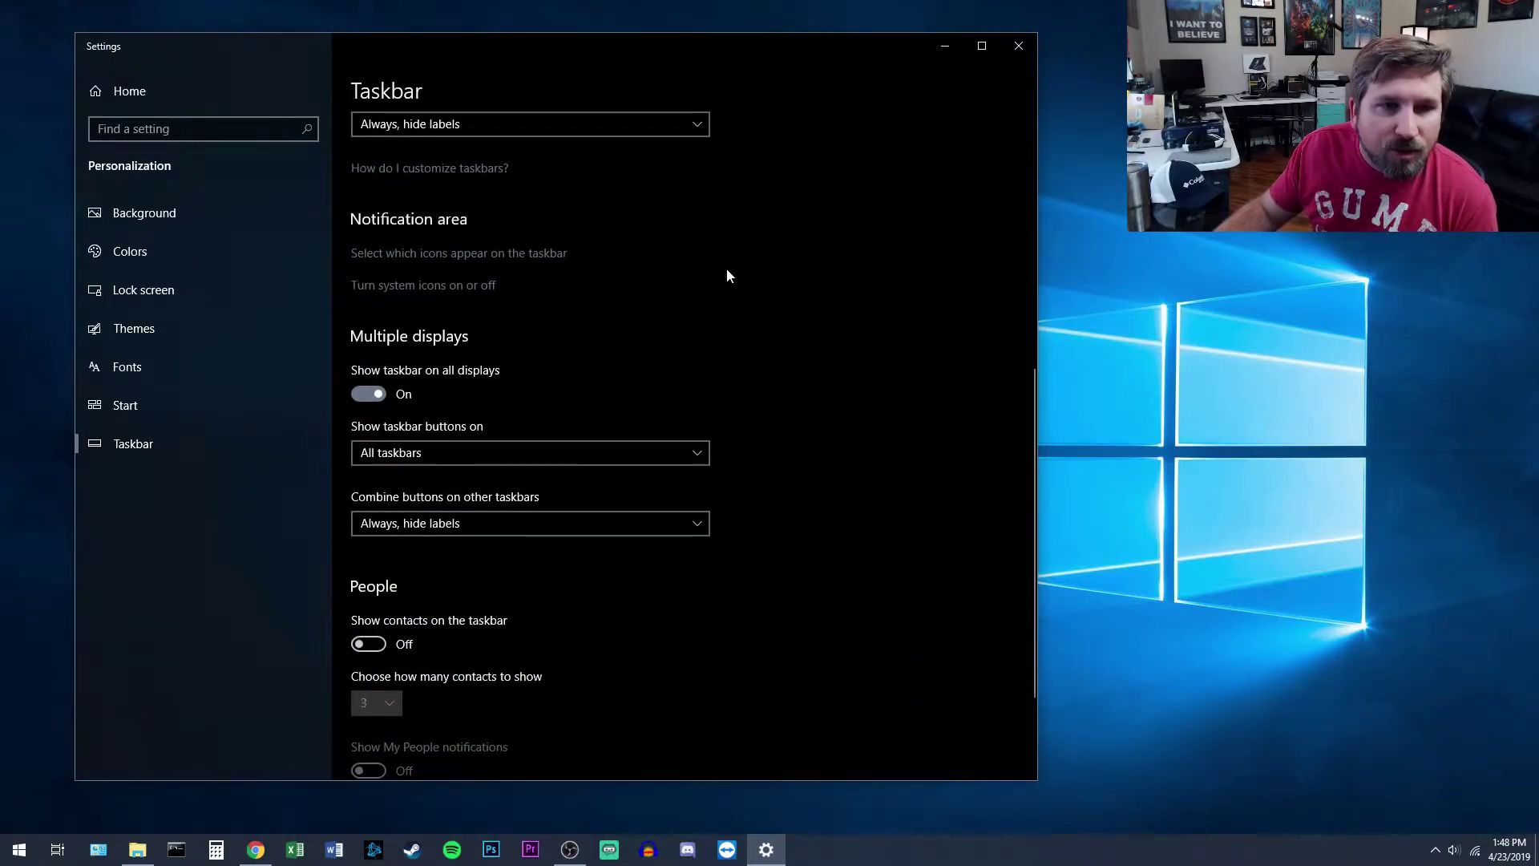
pyautogui.scroll(1, 626, 333)
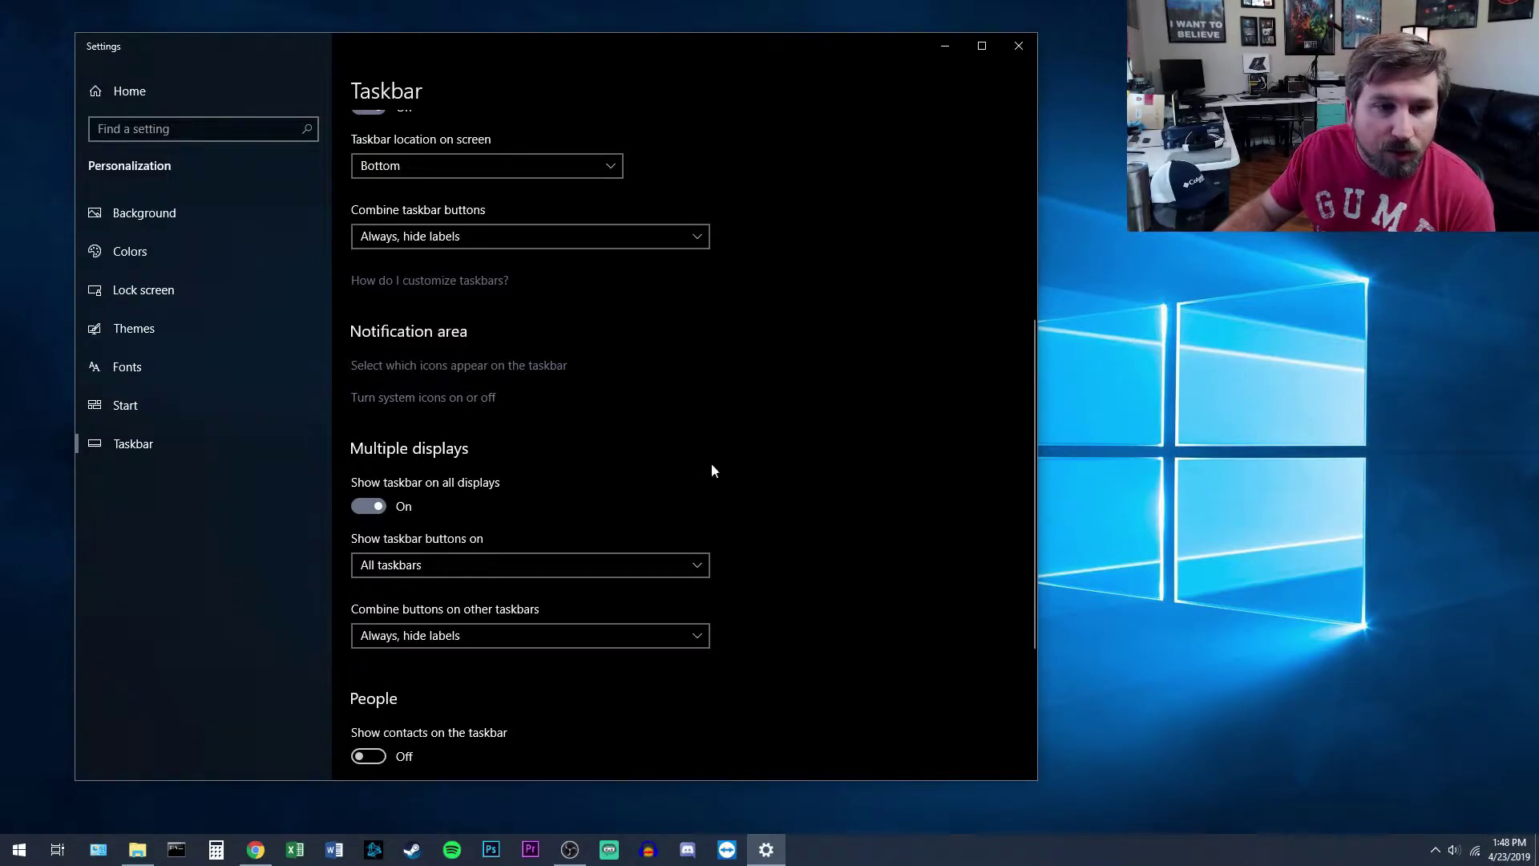
pyautogui.click(378, 405)
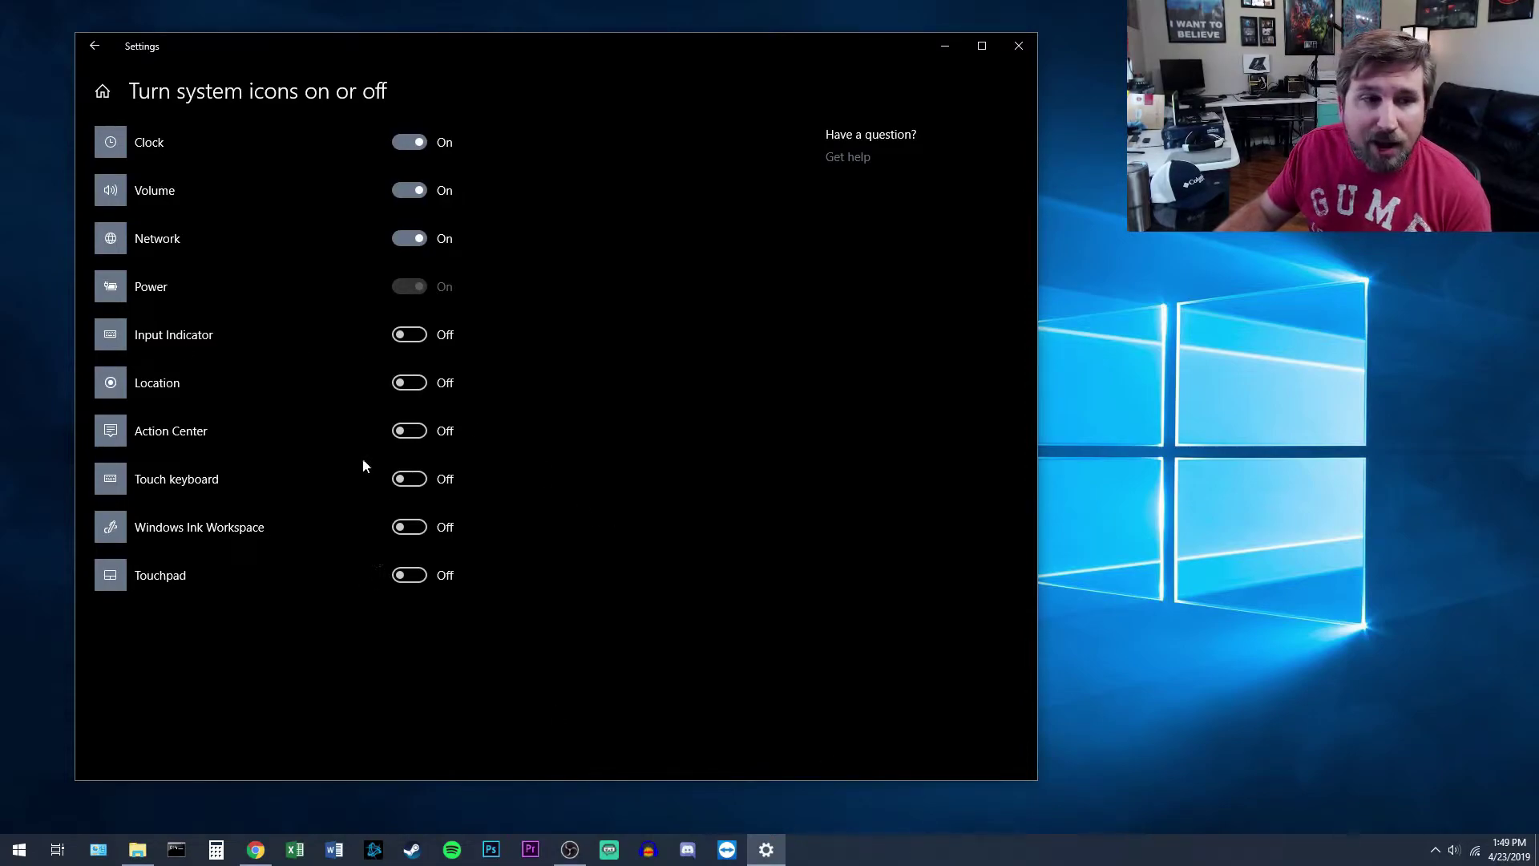
pyautogui.click(410, 432)
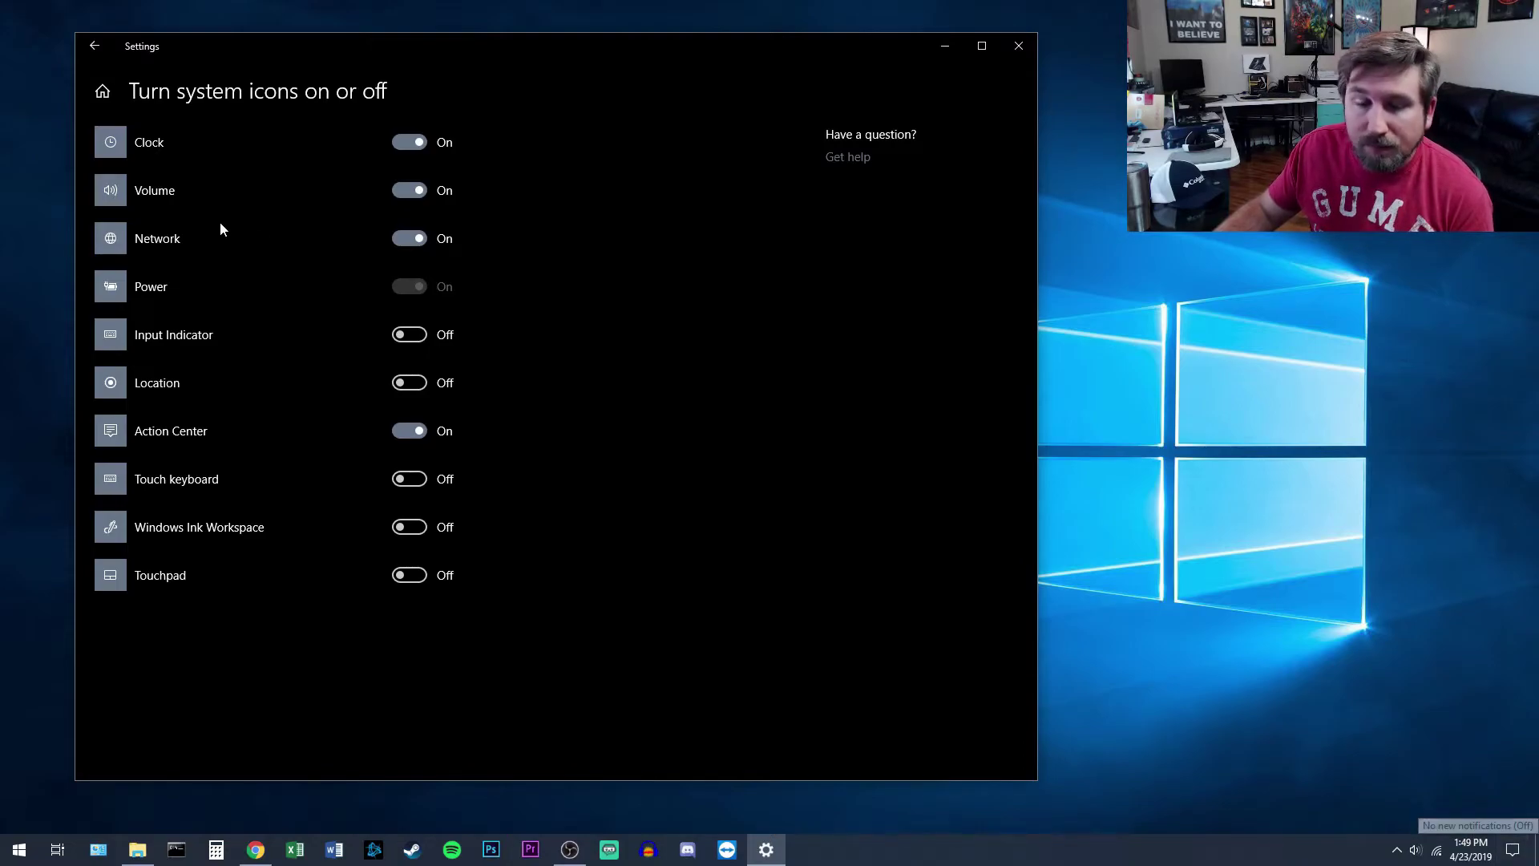
pyautogui.click(417, 434)
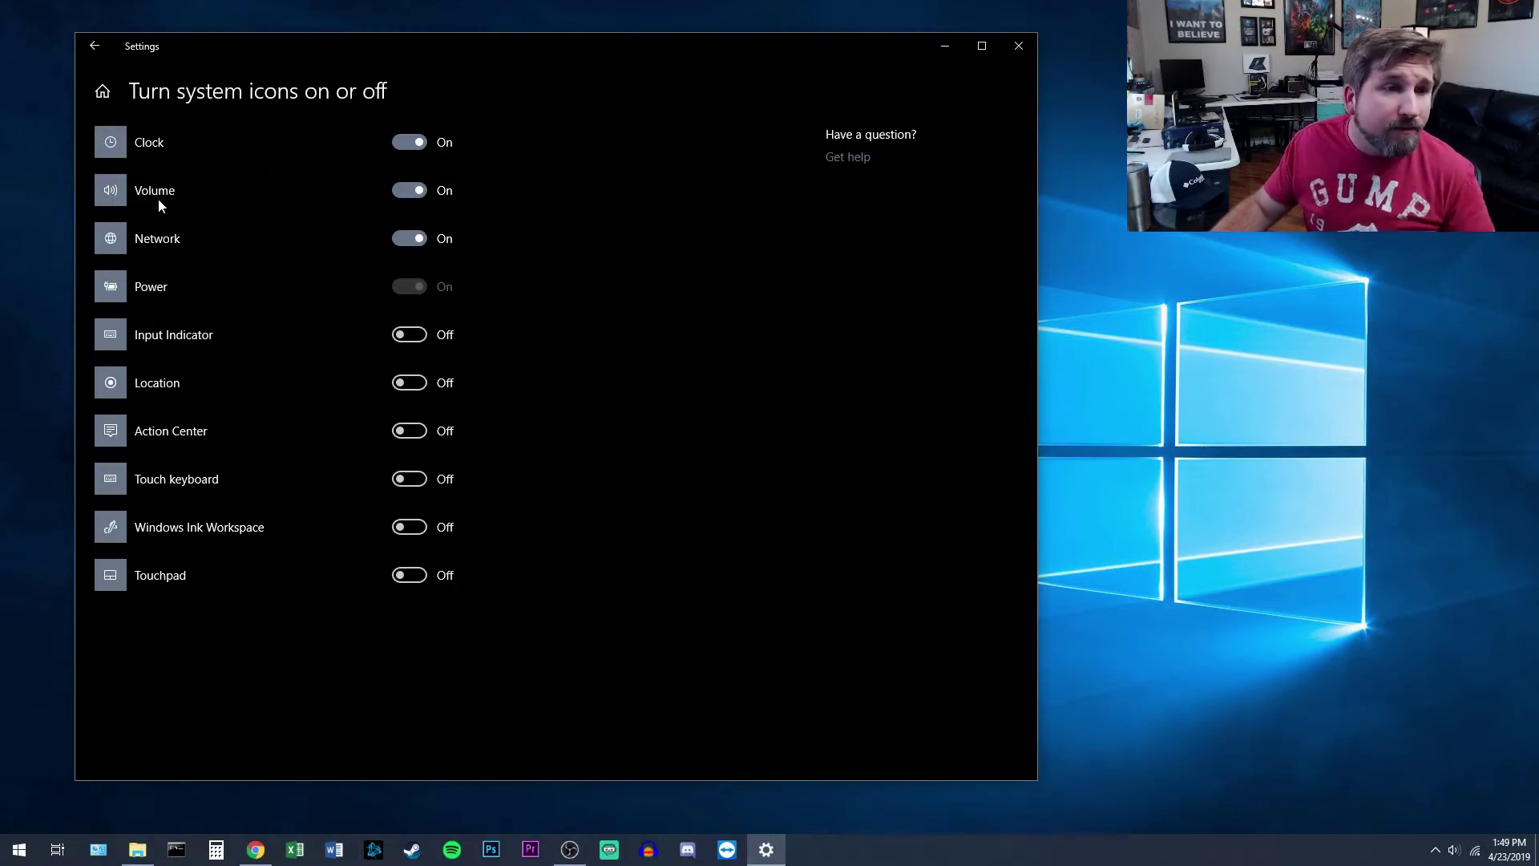
# Step: Display the network connections from the notification area to examine the Wi-Fi connection, and close them again
pyautogui.click(1472, 852)
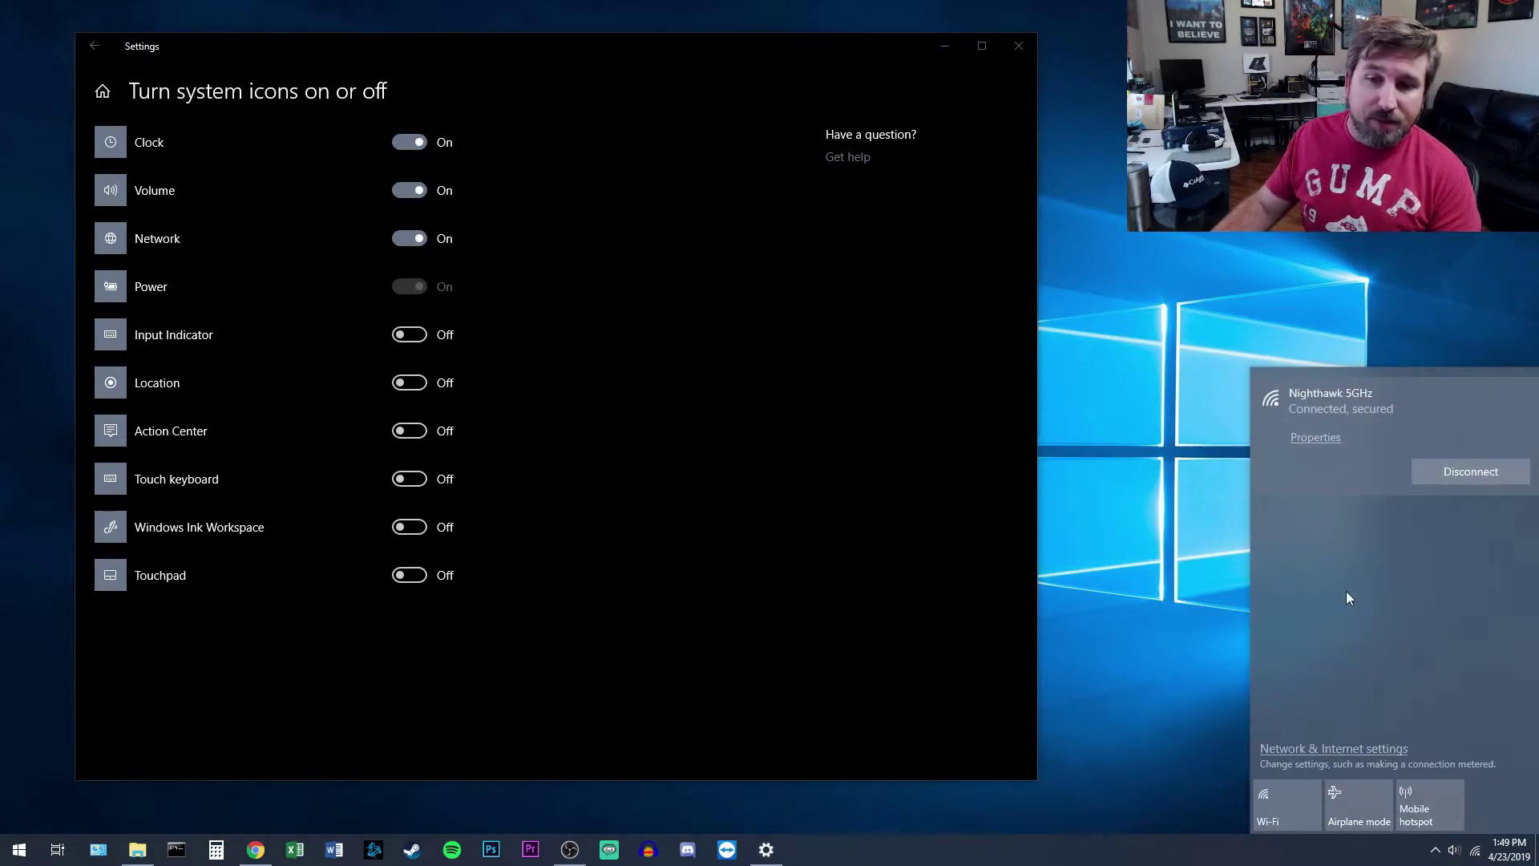
pyautogui.click(1239, 475)
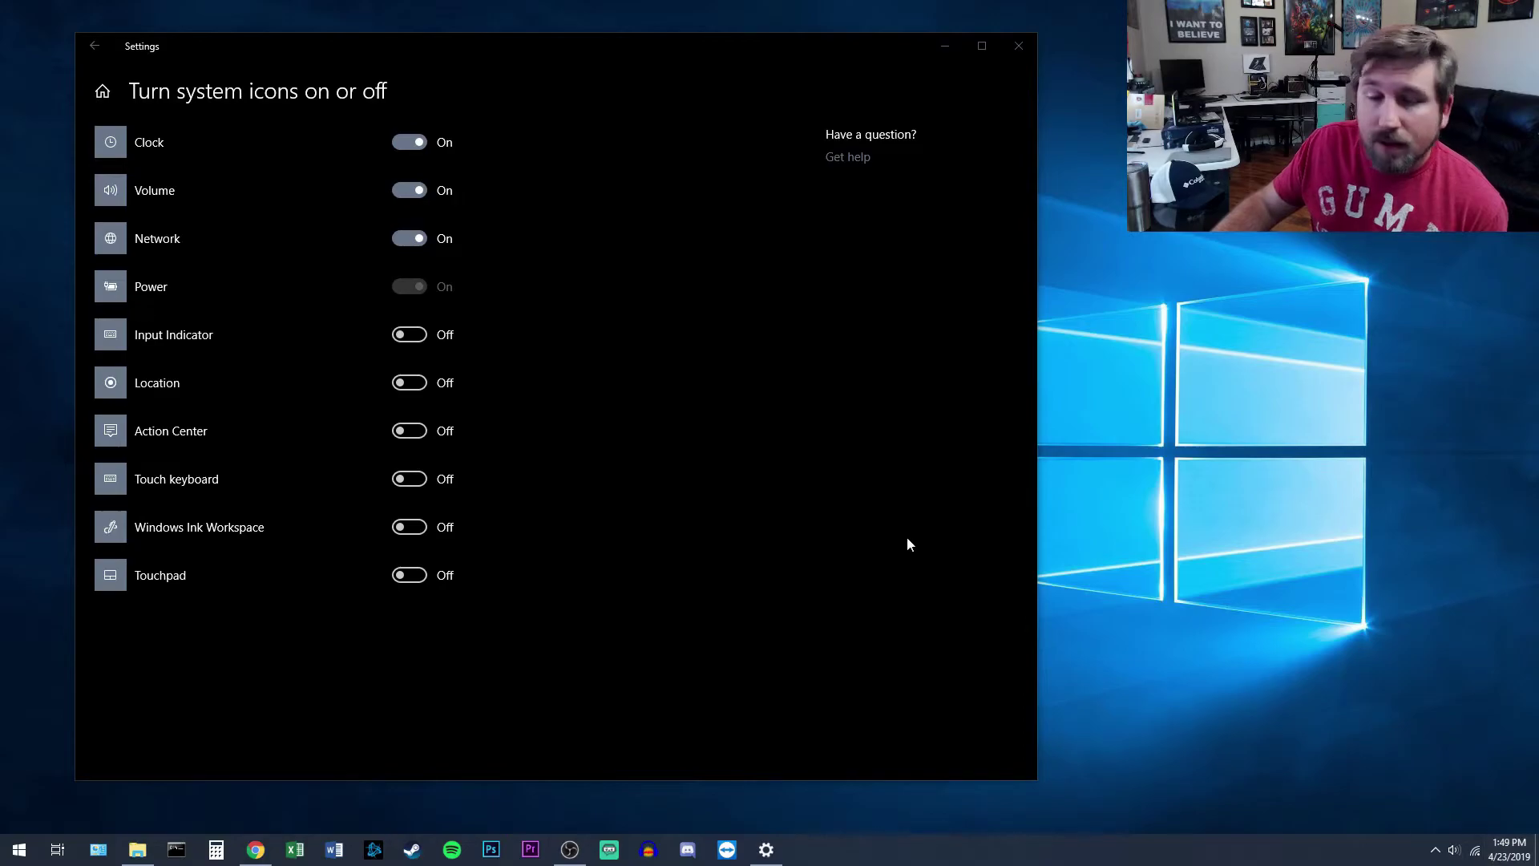
# Step: Return to the Taskbar settings and examine the multiple displays and People options along with the general taskbar options
pyautogui.click(596, 254)
pyautogui.click(94, 44)
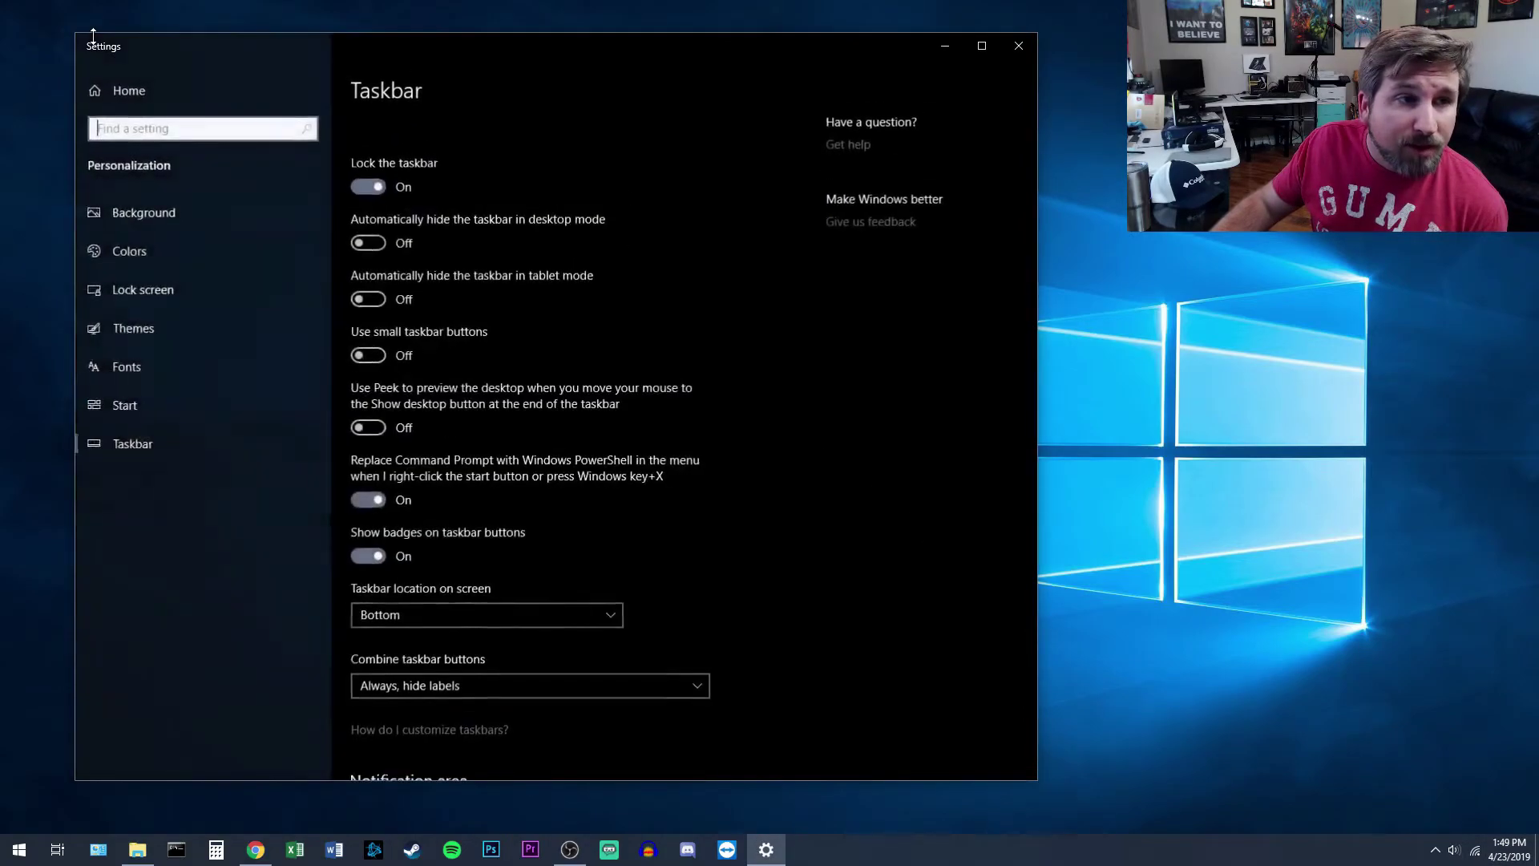
pyautogui.scroll(-5, 806, 530)
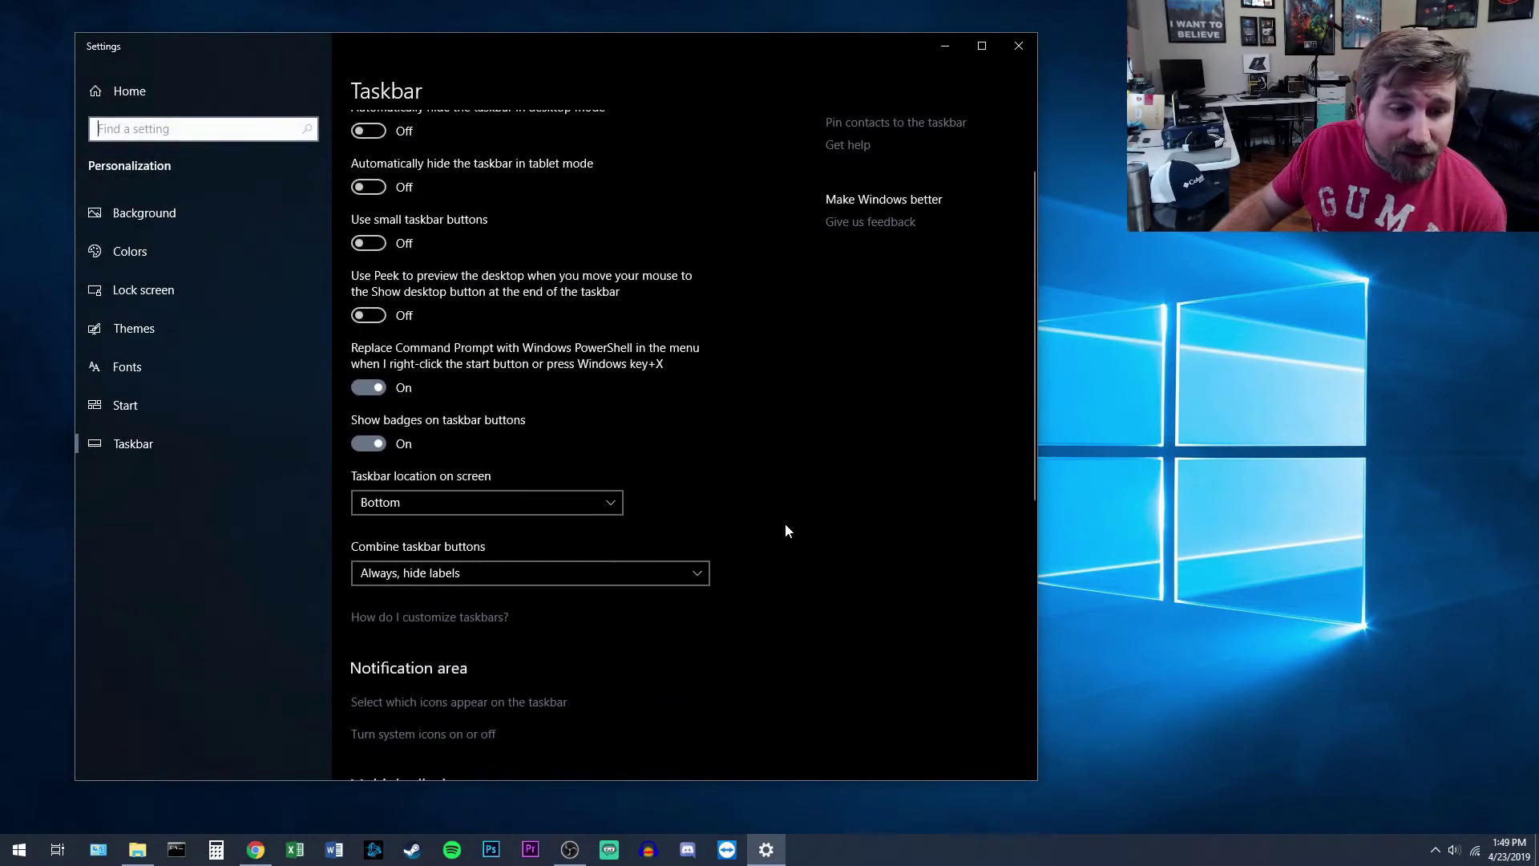
pyautogui.scroll(-3, 784, 529)
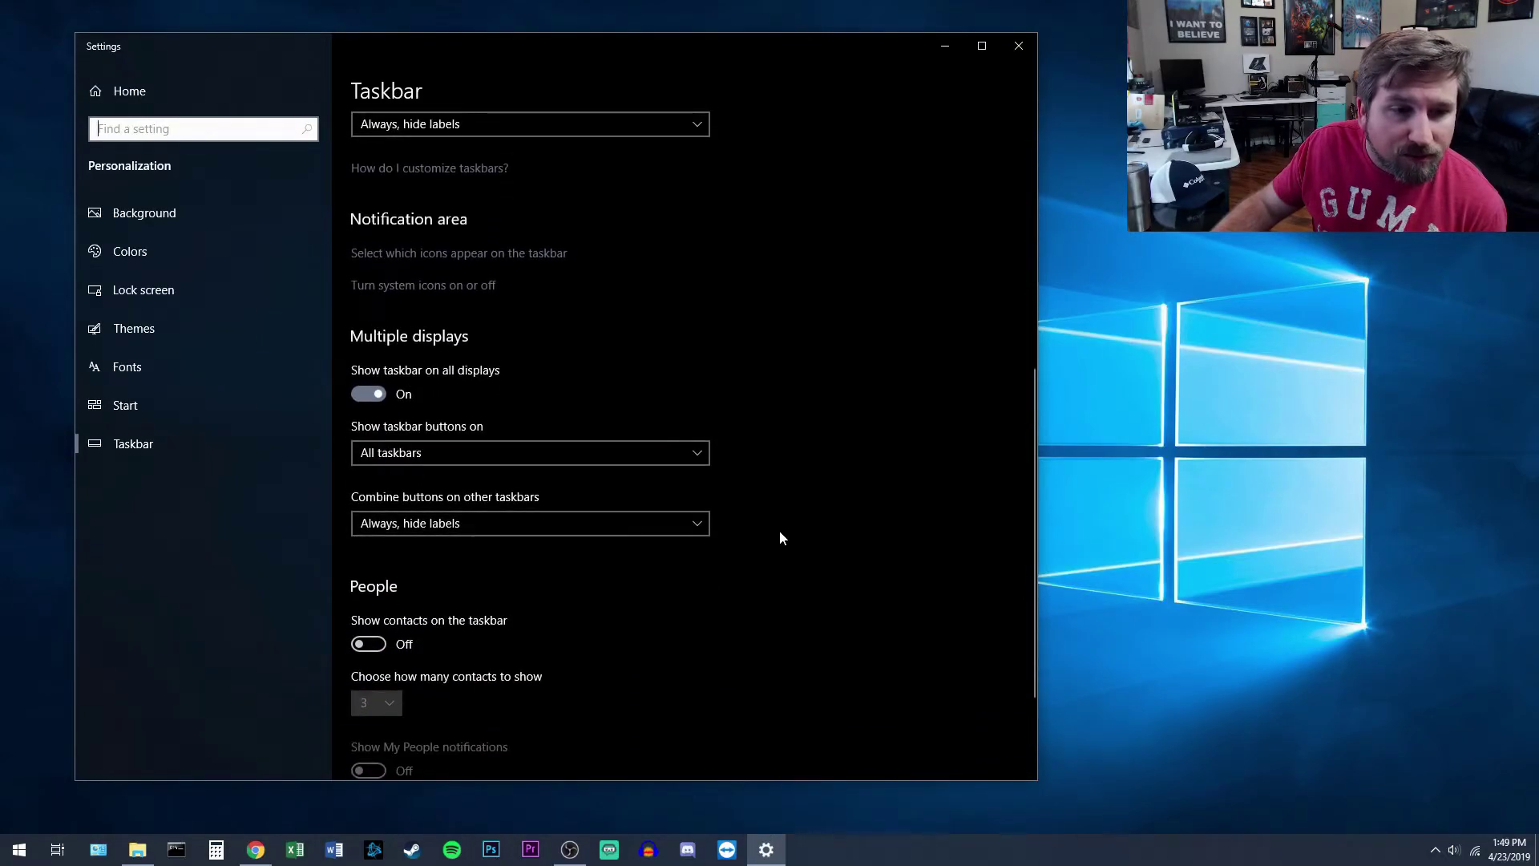
pyautogui.scroll(-2, 787, 553)
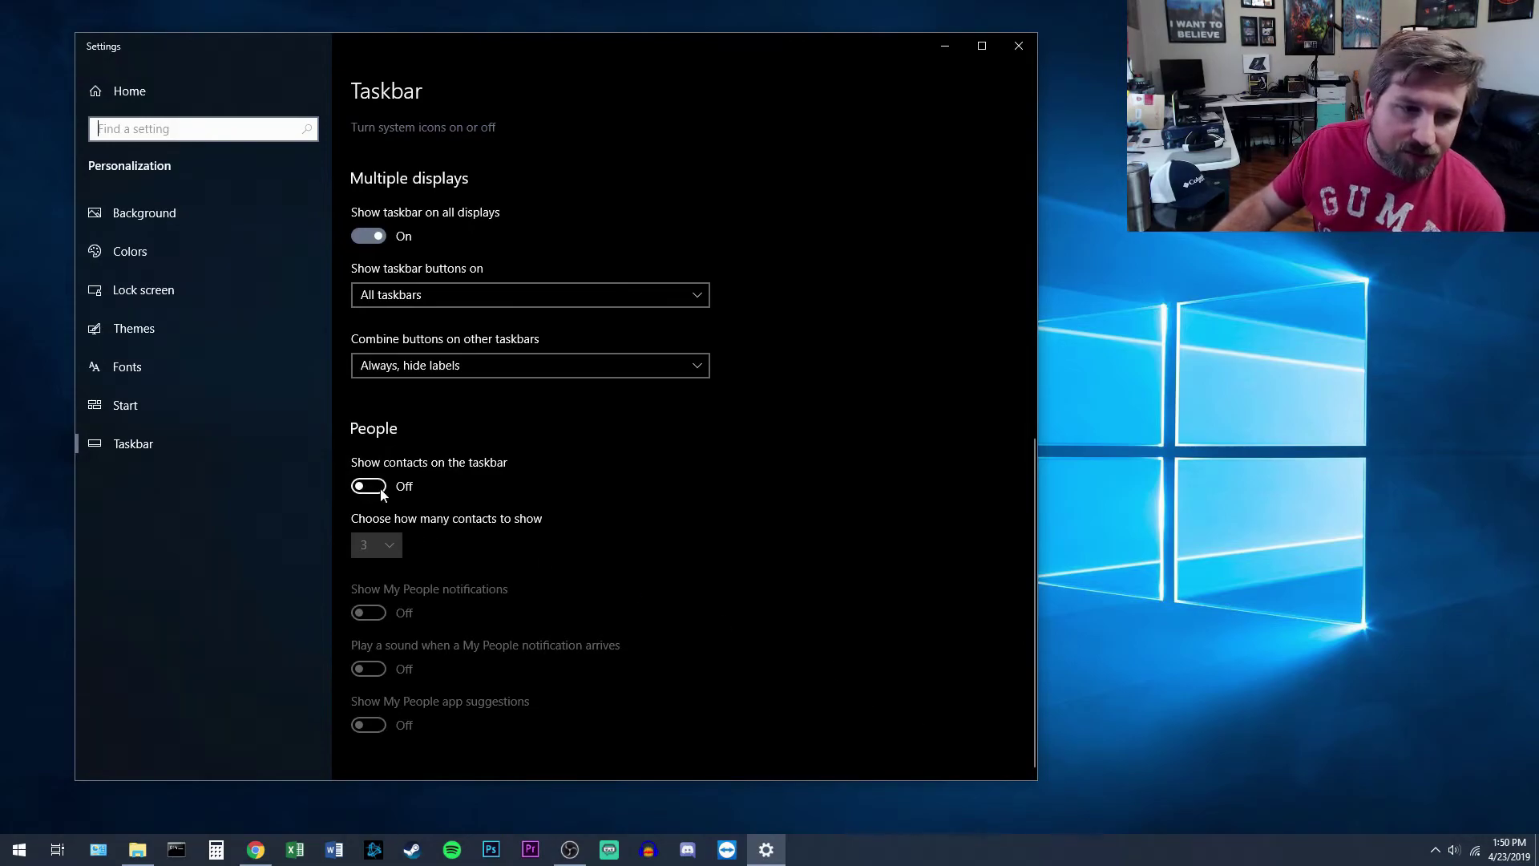
pyautogui.scroll(7, 673, 534)
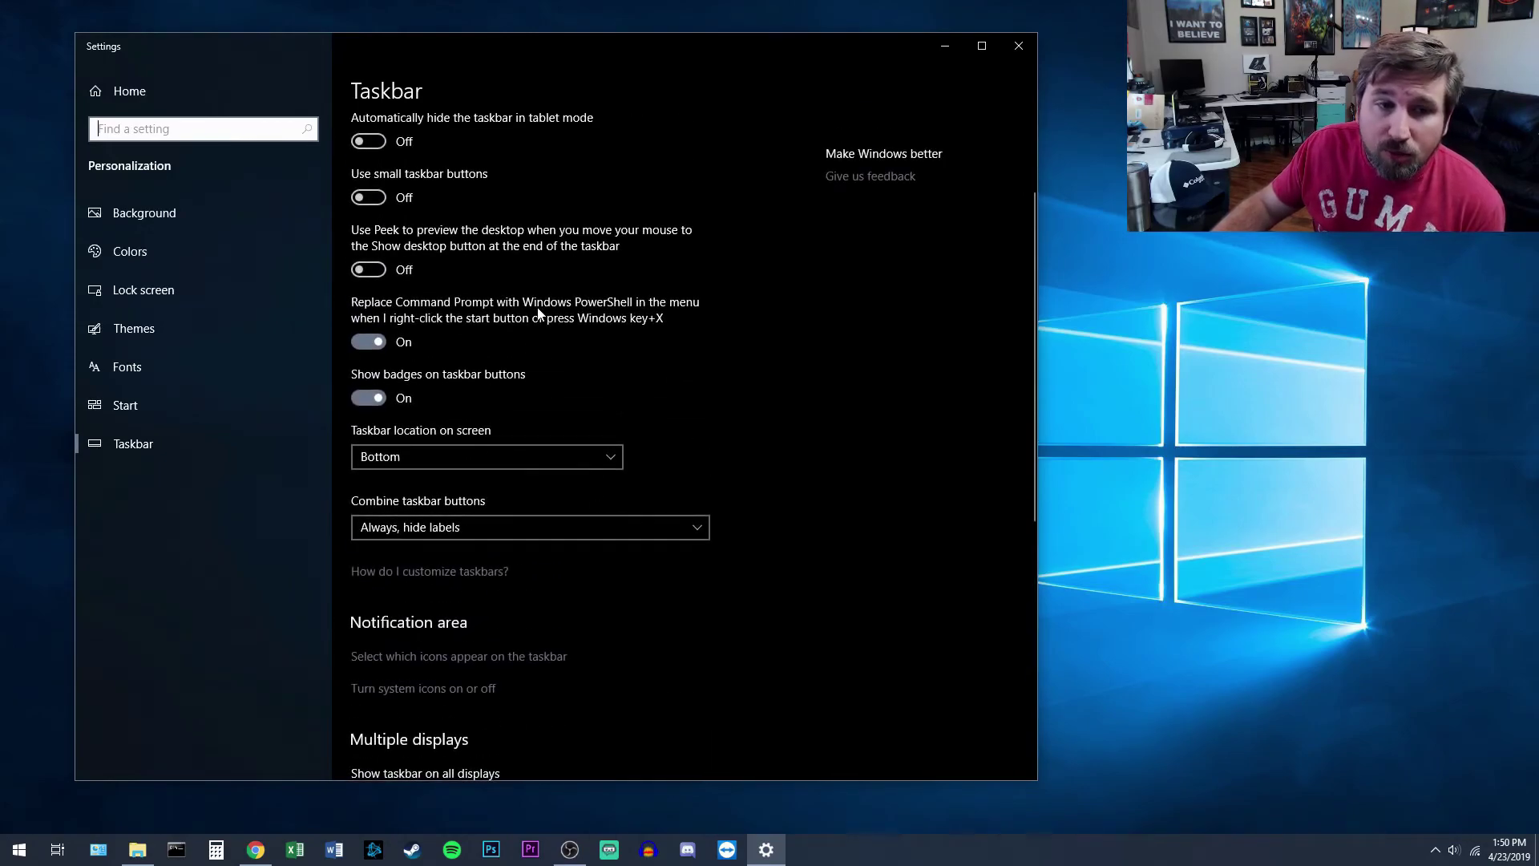
pyautogui.scroll(2, 541, 311)
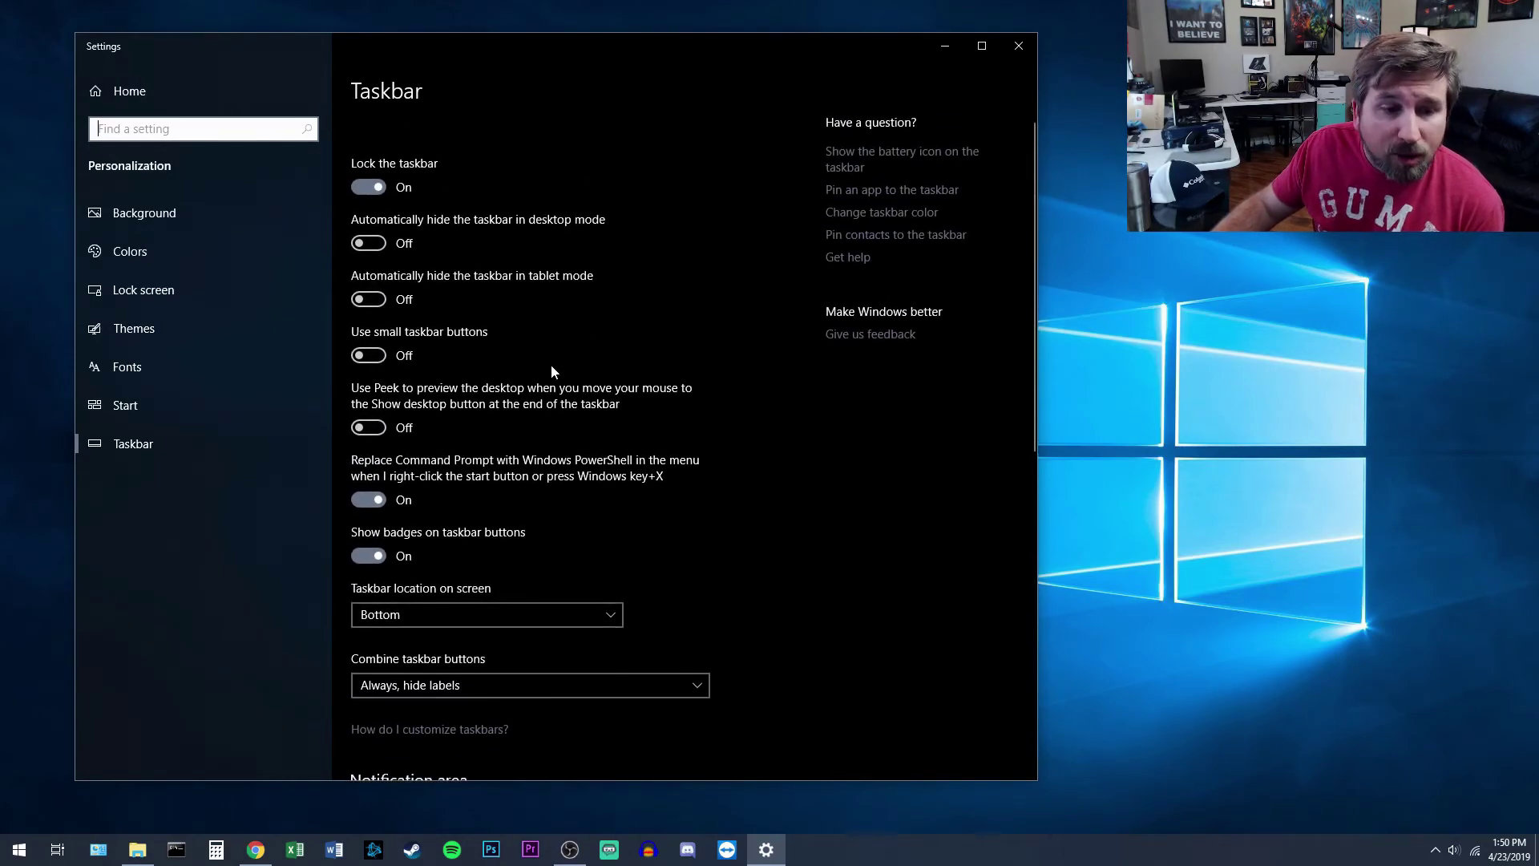
# Step: Move the Settings window closer to the middle of the desktop, keeping the taskbar options displayed
pyautogui.scroll(-1, 551, 370)
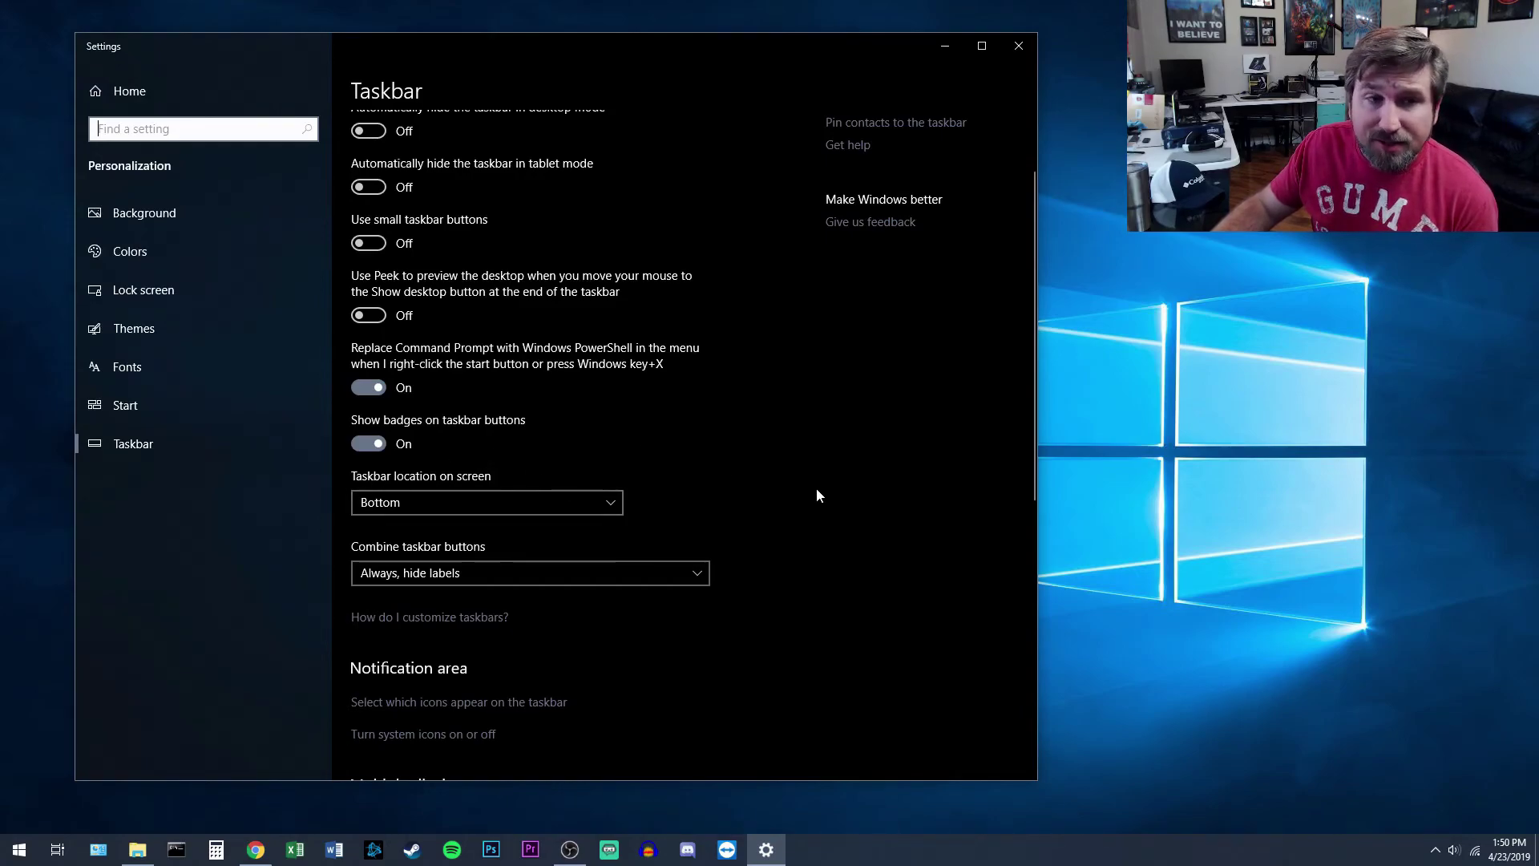
pyautogui.moveTo(509, 43); pyautogui.dragTo(677, 38)
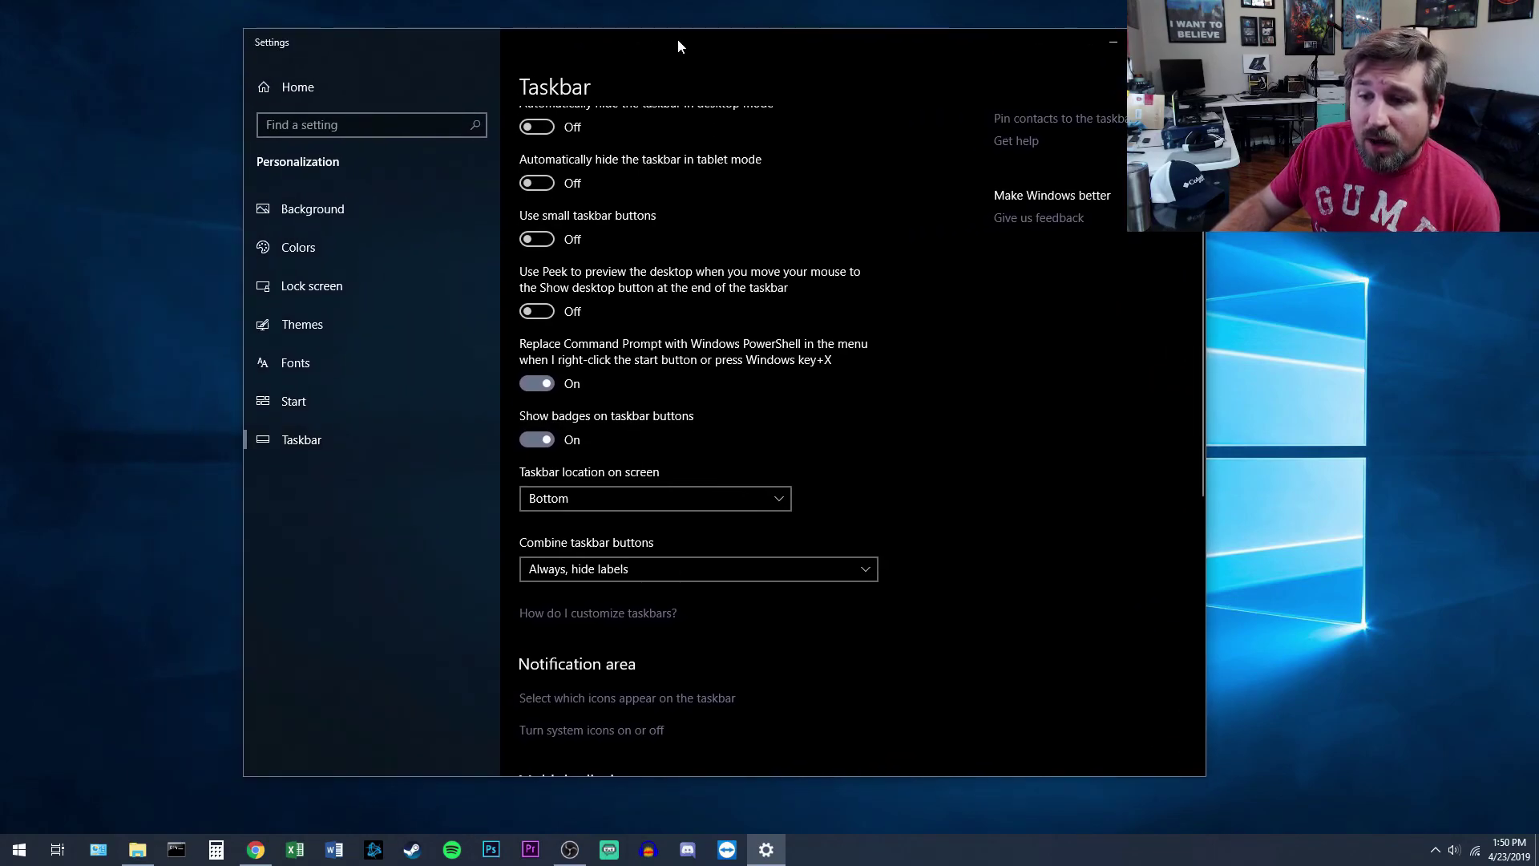
pyautogui.moveTo(678, 40); pyautogui.dragTo(725, 40)
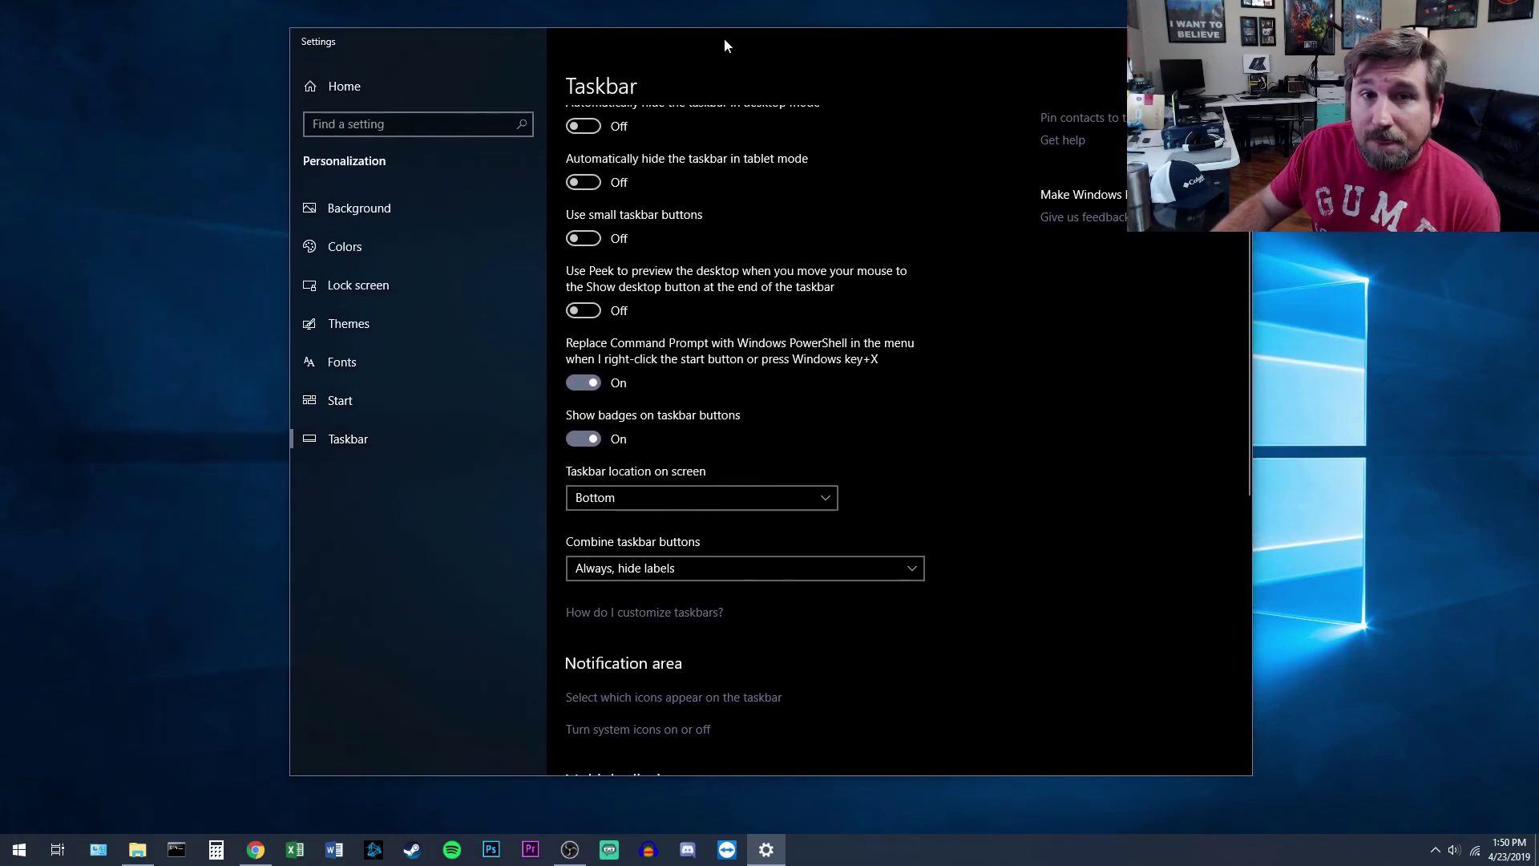